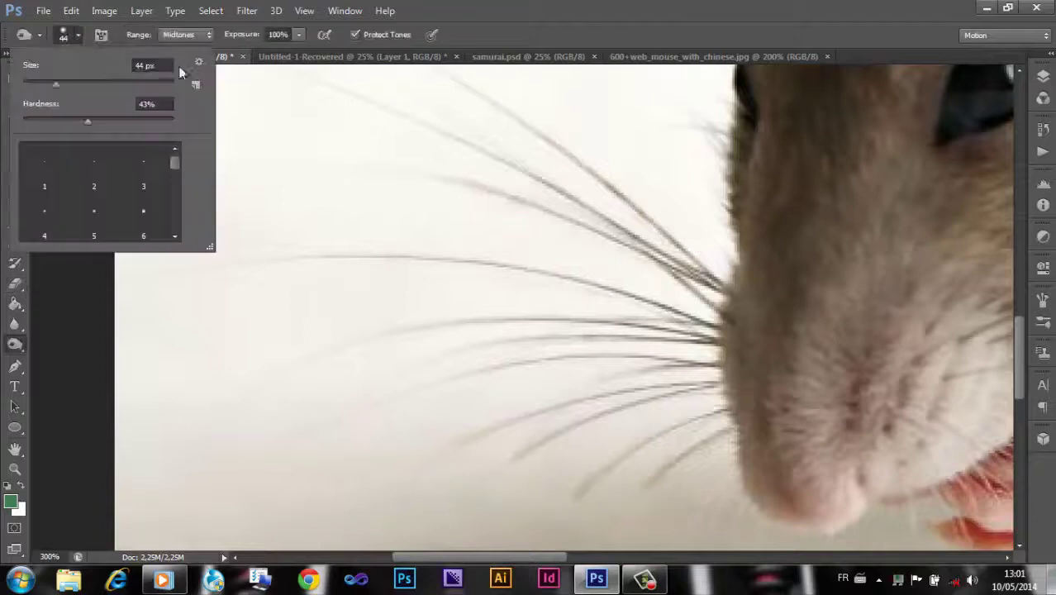
# - Close the brush size picker after burning the whiskers
pyautogui.press('Return')
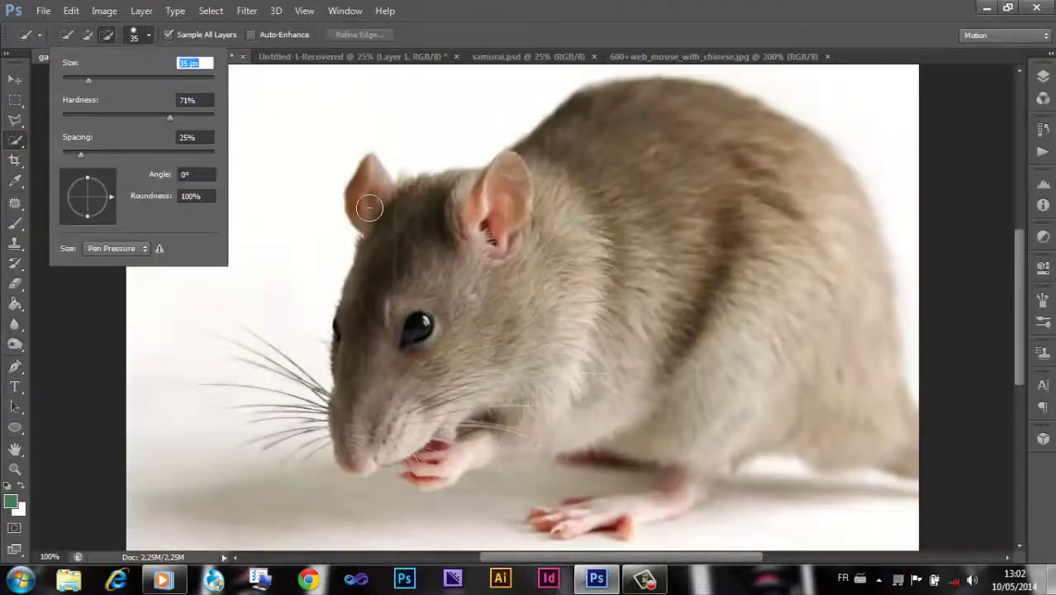
# - Quick-select the rat's head and refine its edge with Smooth 7 and Shift Edge +21
pyautogui.moveTo(370, 208); pyautogui.dragTo(508, 217)
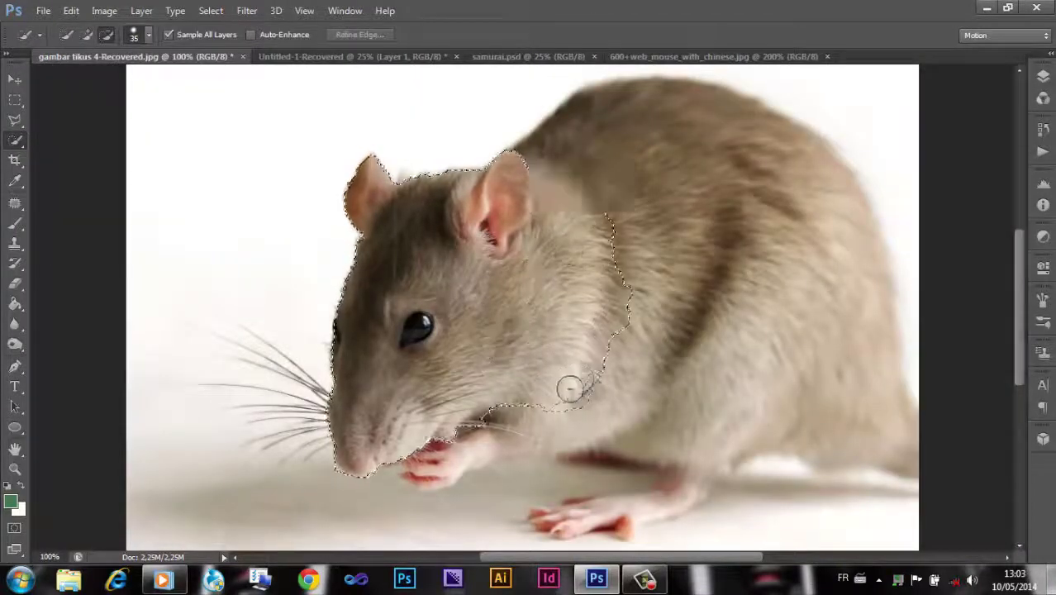
pyautogui.hotkey('ctrl', 'alt', 'r')
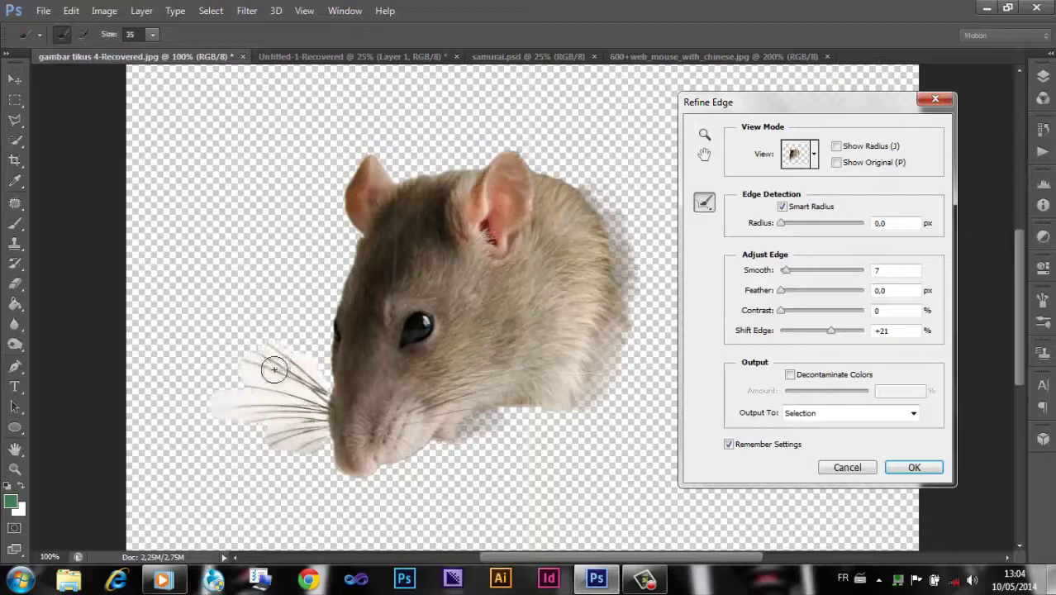
pyautogui.click(914, 468)
# - Paste the rat head into the headless samurai document
pyautogui.hotkey('ctrl', 'Tab')
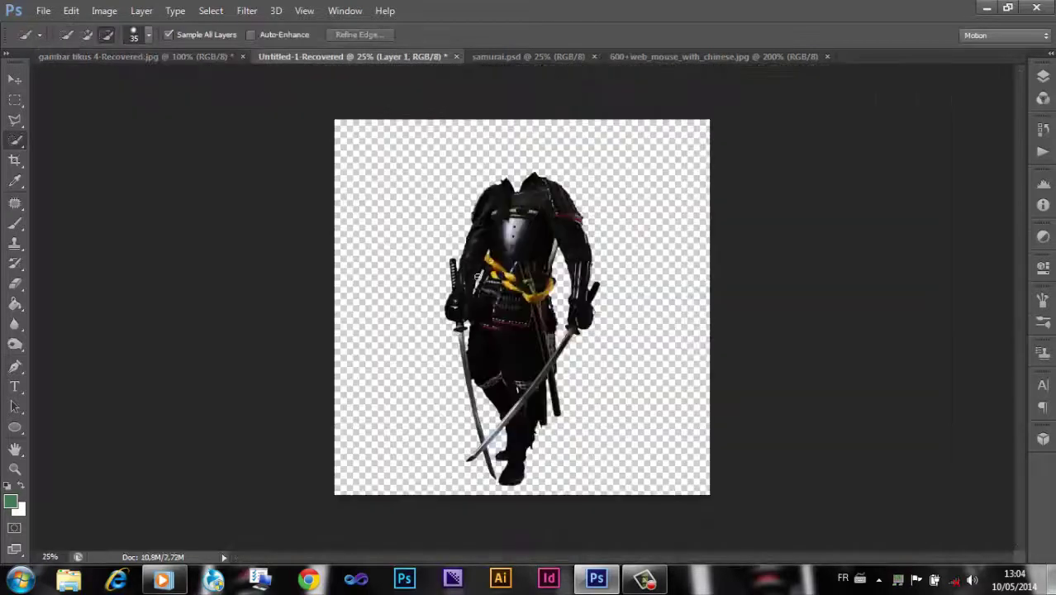
pyautogui.click(15, 79)
pyautogui.moveTo(535, 305); pyautogui.dragTo(496, 170)
pyautogui.hotkey('ctrl', 't')
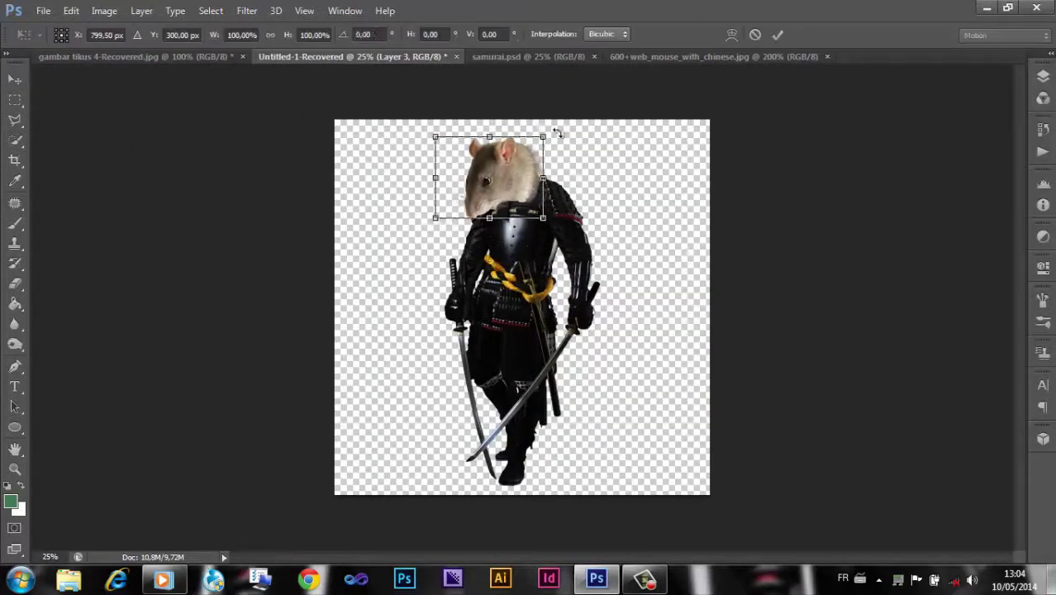
pyautogui.hotkey('ctrl', '+')
# - Rotate the rat head about 40° and scale it to 72% onto the samurai's neck
pyautogui.moveTo(570, 124); pyautogui.dragTo(578, 160)
pyautogui.hotkey('ctrl', '+')
pyautogui.hotkey('ctrl', '+')
pyautogui.hotkey('ctrl', '+')
pyautogui.moveTo(491, 237); pyautogui.dragTo(506, 236)
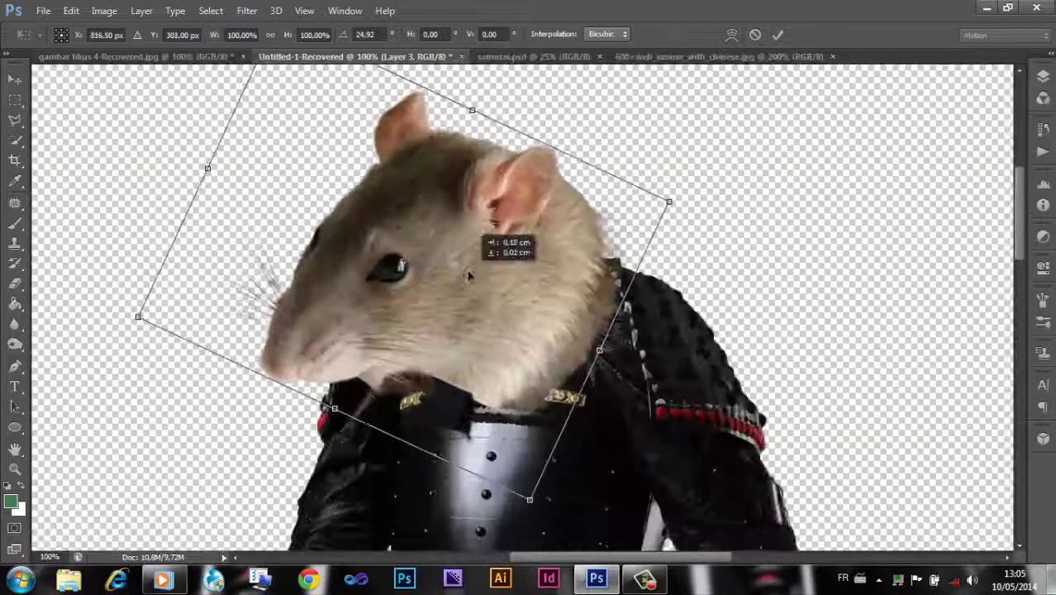
pyautogui.moveTo(686, 221); pyautogui.dragTo(634, 108)
pyautogui.moveTo(446, 248); pyautogui.dragTo(475, 239)
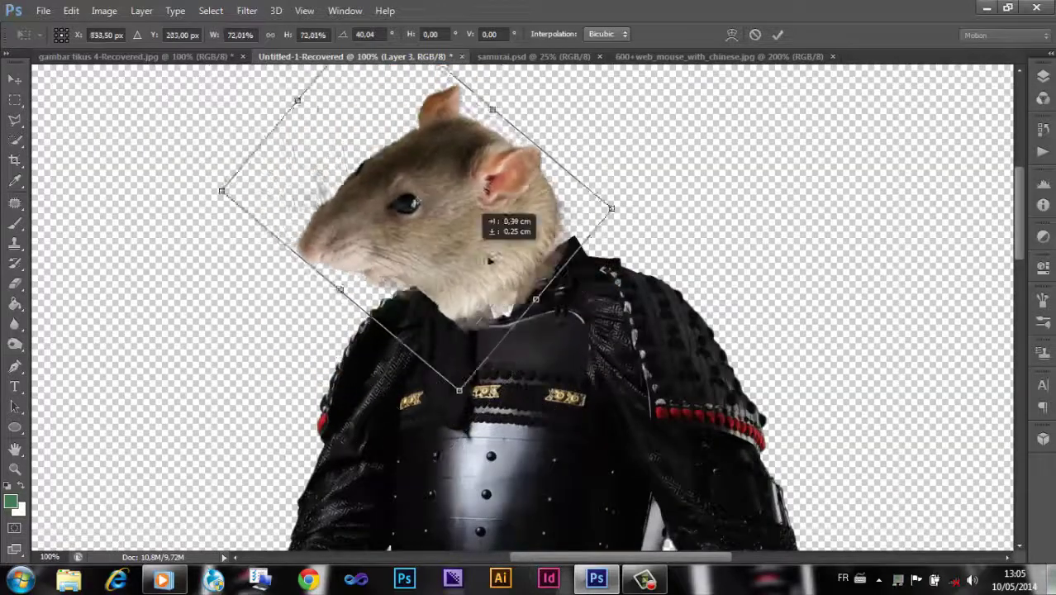
pyautogui.press('Return')
pyautogui.hotkey('ctrl', '+')
pyautogui.hotkey('ctrl', '+')
pyautogui.press('e')
pyautogui.click(69, 35)
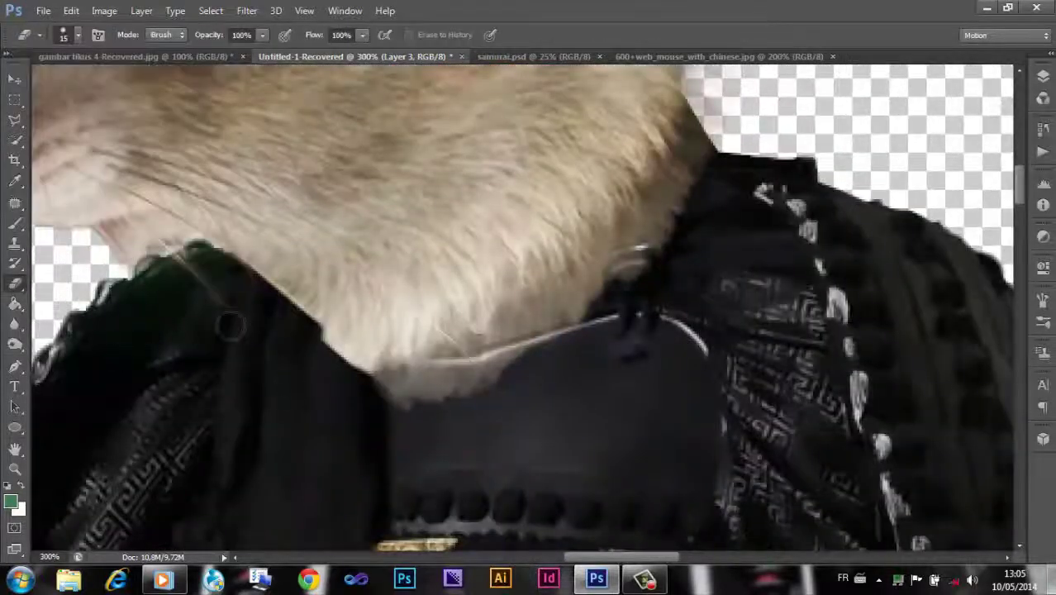
# - Erase stray neck fur along the collar with a small soft eraser
pyautogui.scroll(3, 460, 459)
pyautogui.rightClick(339, 459)
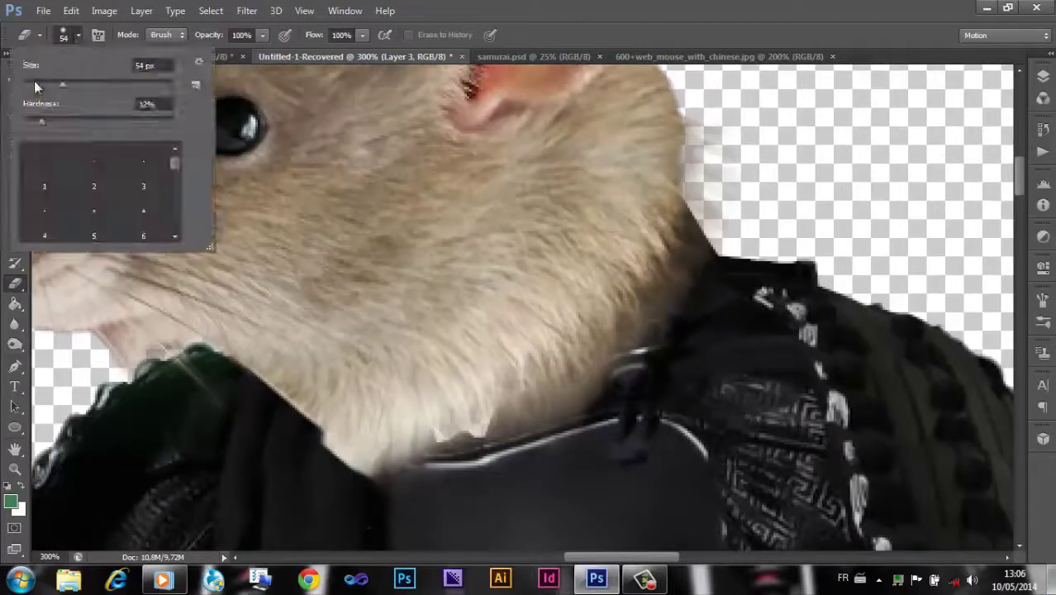
pyautogui.press('Return')
pyautogui.click(183, 35)
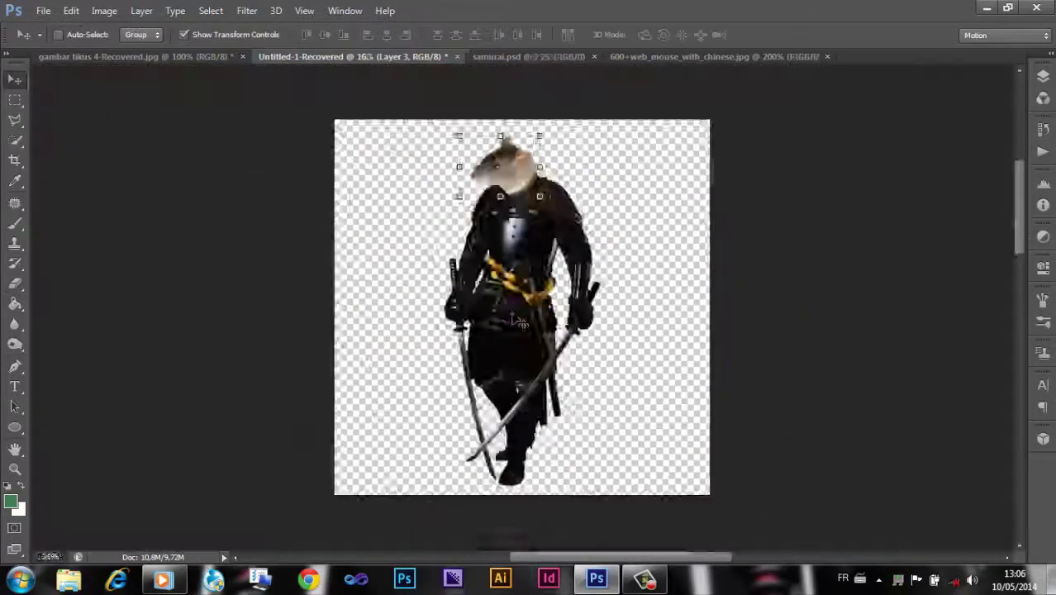
pyautogui.hotkey('ctrl', '1')
pyautogui.hotkey('ctrl', '+')
pyautogui.press('e')
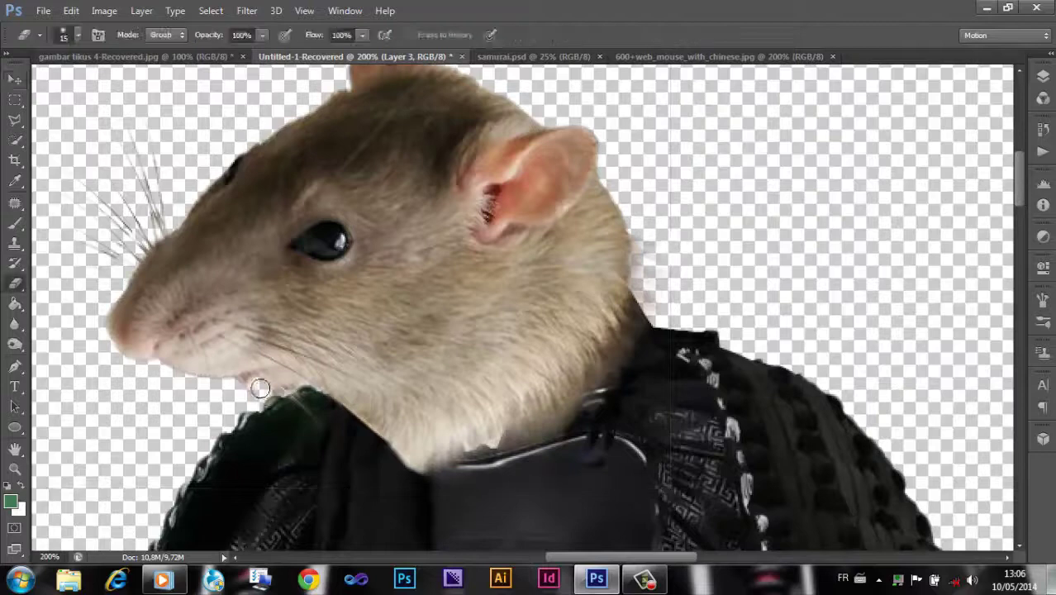
pyautogui.click(70, 35)
pyautogui.write('11')
pyautogui.press('Return')
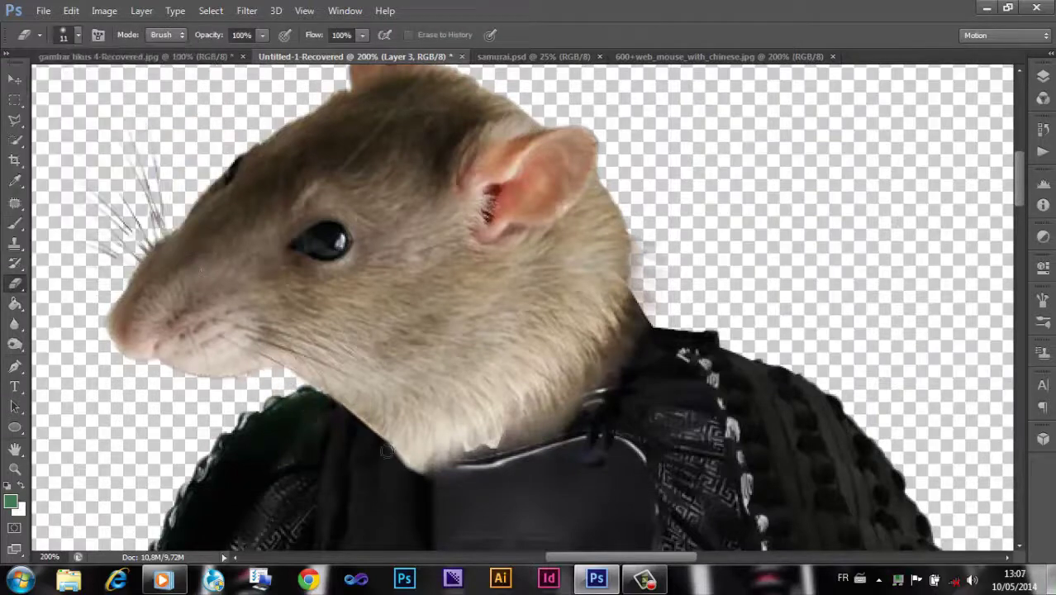
# - Enlarge the eraser to 37 px and finish cleaning the neck edge
pyautogui.click(77, 36)
pyautogui.write('37')
pyautogui.press('Return')
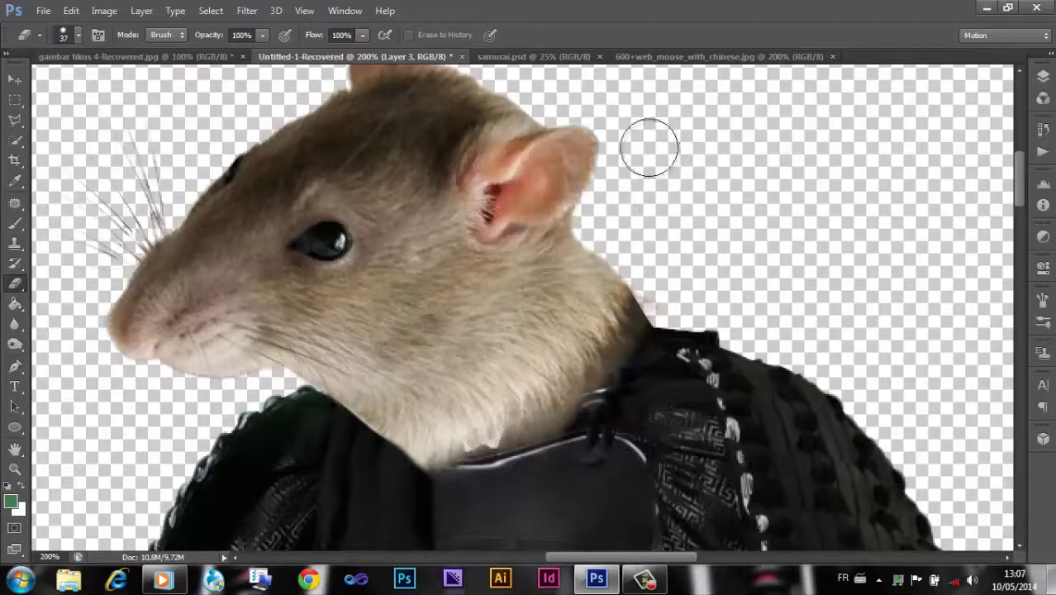
pyautogui.hotkey('ctrl', '0')
pyautogui.hotkey('ctrl', '+')
pyautogui.hotkey('ctrl', '+')
pyautogui.hotkey('ctrl', '+')
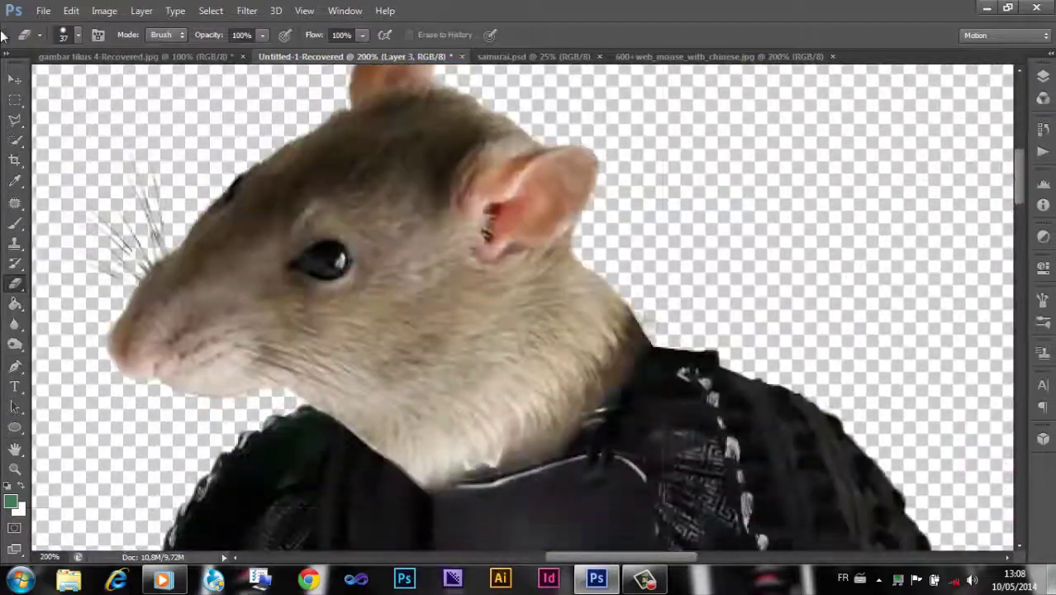
pyautogui.hotkey('ctrl', 't')
pyautogui.hotkey('ctrl', '-')
# - Narrow the rat head and slant its lower-left edge
pyautogui.moveTo(270, 163); pyautogui.dragTo(289, 187)
pyautogui.moveTo(270, 406); pyautogui.dragTo(290, 404)
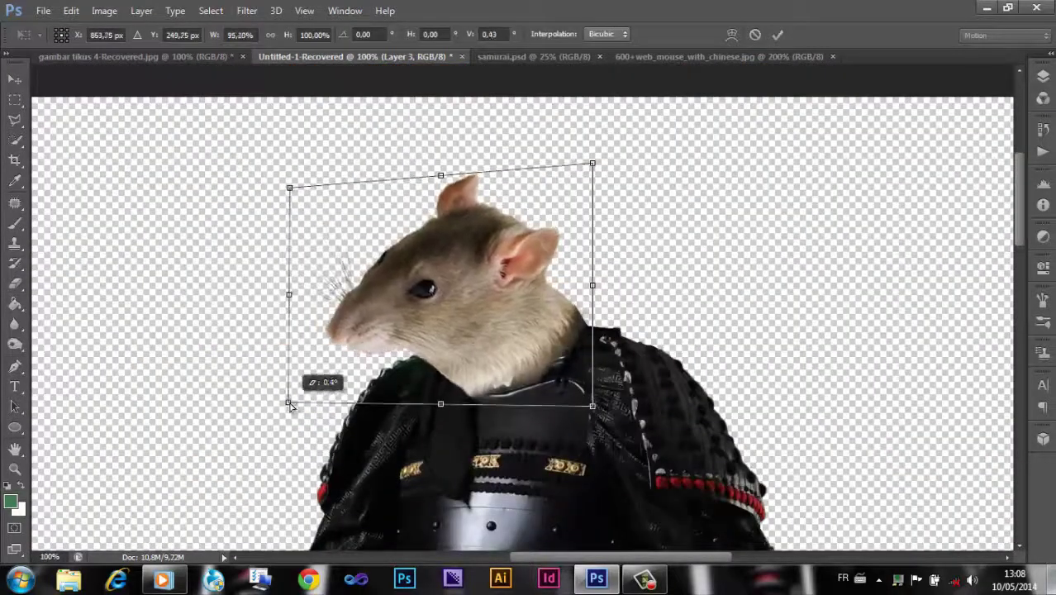
pyautogui.press('Return')
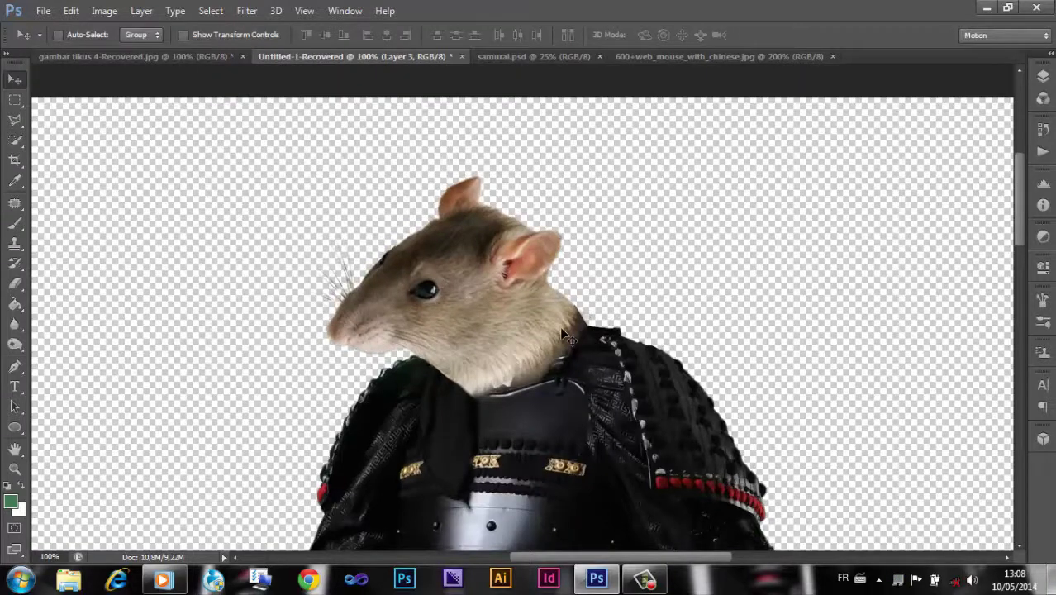
pyautogui.hotkey('ctrl', '+')
pyautogui.hotkey('ctrl', '+')
pyautogui.scroll(-3, 671, 316)
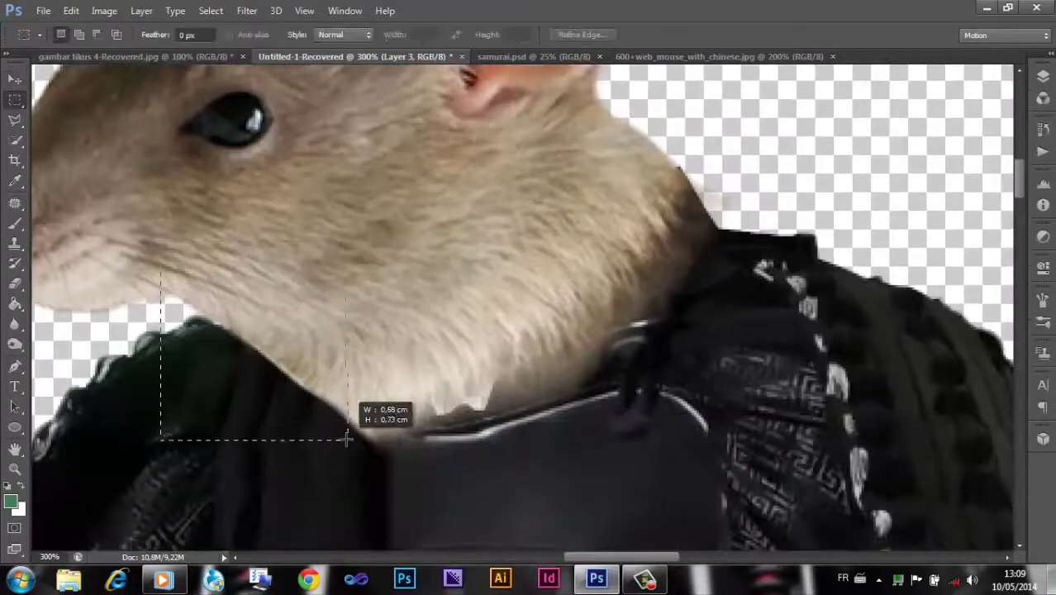
# - Warp the selected fur edge on the neck's left up and outward
pyautogui.moveTo(345, 439); pyautogui.dragTo(347, 439)
pyautogui.hotkey('ctrl', 't')
pyautogui.click(61, 35)
pyautogui.moveTo(198, 347); pyautogui.dragTo(165, 283)
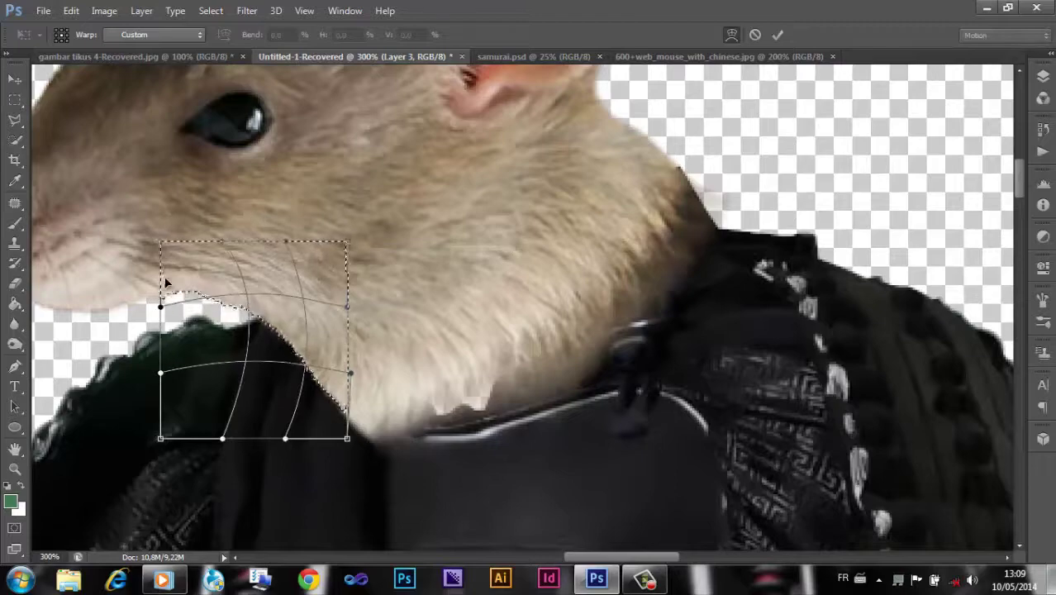
pyautogui.click(776, 36)
pyautogui.hotkey('ctrl', 't')
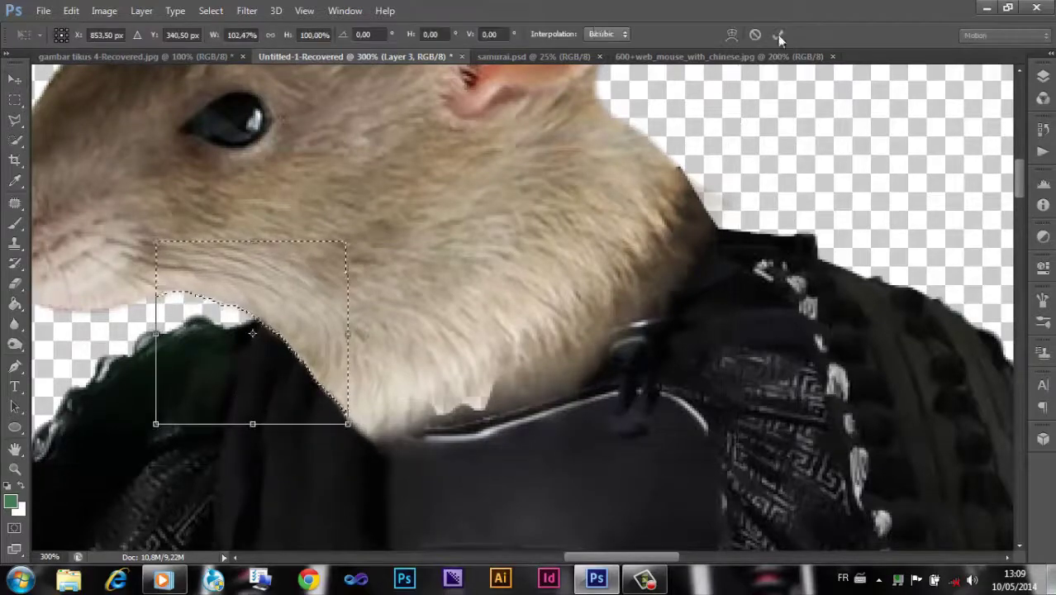
pyautogui.press('Escape')
# - Lasso a neck fur patch, copy it to Layer 4 and rotate it about 21°
pyautogui.hotkey('ctrl', '0')
pyautogui.hotkey('ctrl', '+')
pyautogui.hotkey('ctrl', '+')
pyautogui.hotkey('ctrl', '+')
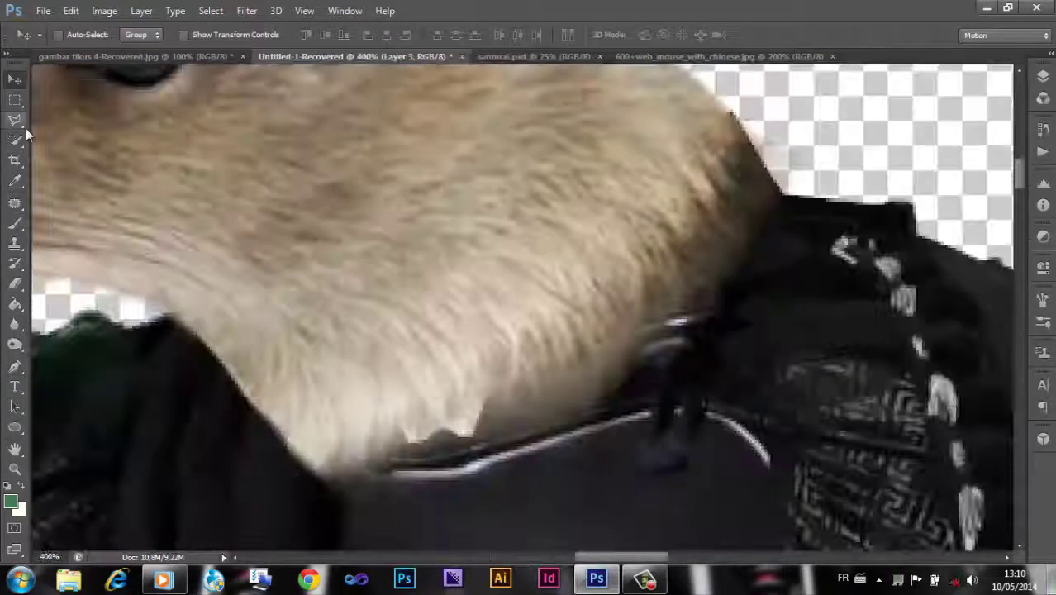
pyautogui.press('m')
pyautogui.moveTo(850, 91); pyautogui.dragTo(261, 544)
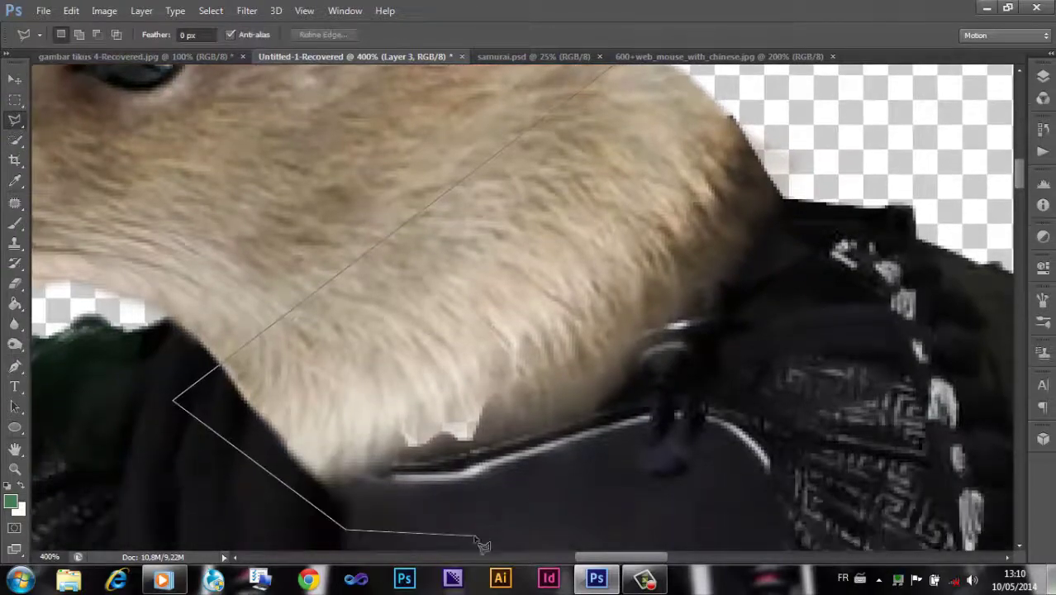
pyautogui.click(670, 93)
pyautogui.hotkey('ctrl', 'j')
pyautogui.press('v')
pyautogui.hotkey('ctrl', 't')
pyautogui.moveTo(830, 116)
pyautogui.mouseDown()
pyautogui.moveTo(837, 146)
pyautogui.moveTo(1035, 165)
pyautogui.moveTo(661, 180)
pyautogui.mouseUp()
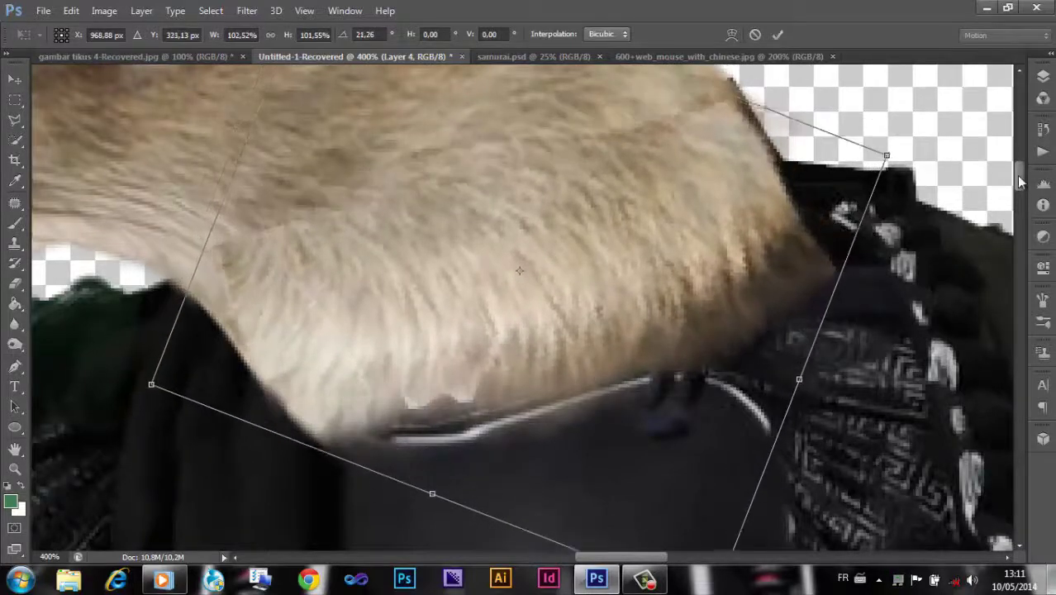
# - Apply the fur rotation and duplicate it as a hidden Layer 4 copy
pyautogui.click(776, 36)
pyautogui.click(1043, 79)
pyautogui.hotkey('ctrl', 'j')
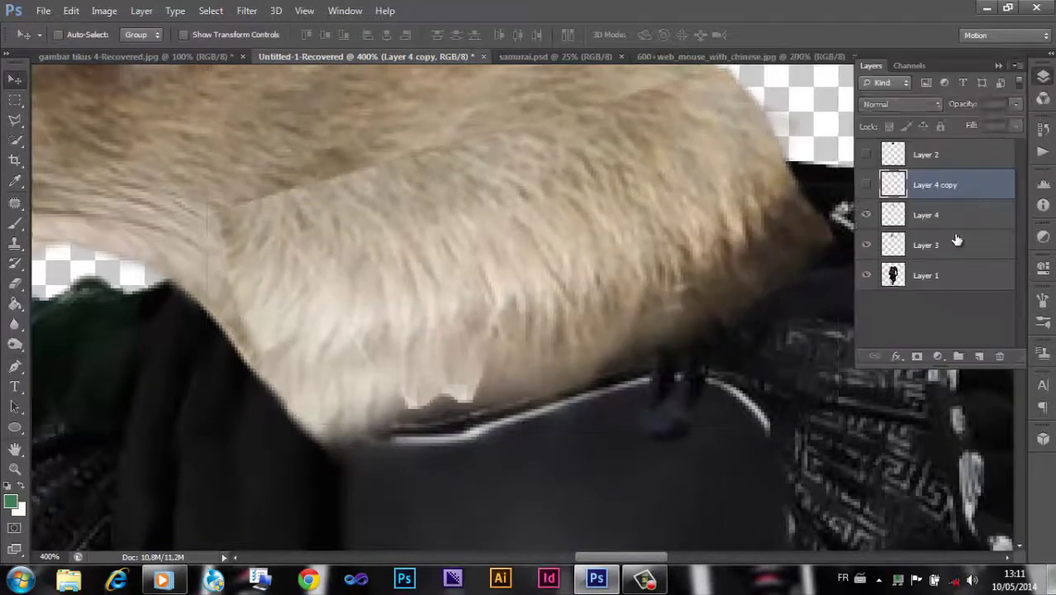
pyautogui.click(866, 185)
pyautogui.click(926, 215)
pyautogui.press('e')
pyautogui.hotkey('ctrl', '-')
pyautogui.click(78, 35)
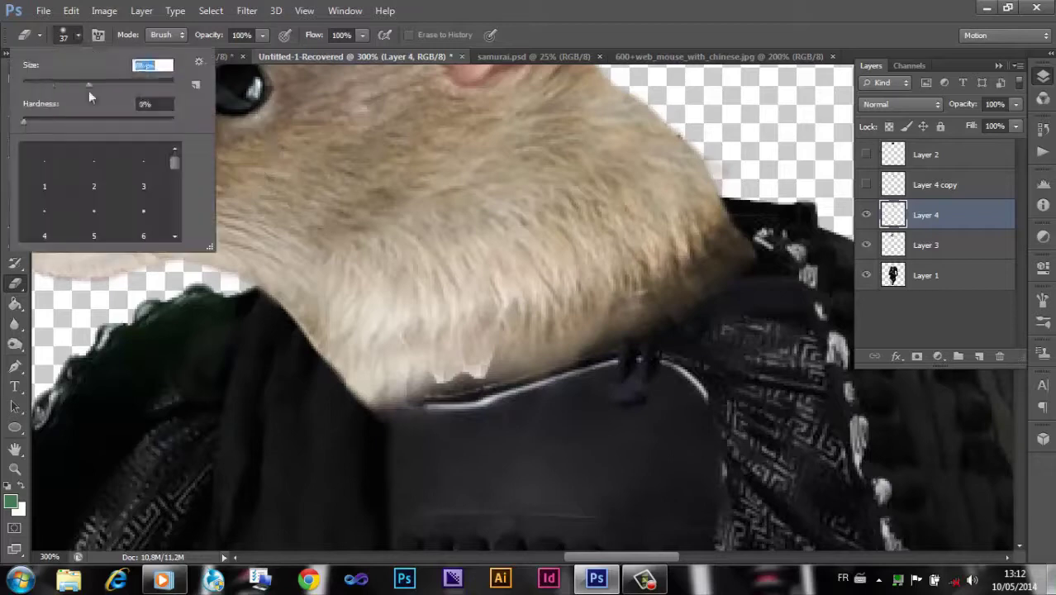
pyautogui.press('Escape')
# - Show Layer 4 copy, rotate it into place, and set the eraser to 39
pyautogui.click(926, 184)
pyautogui.click(865, 185)
pyautogui.press('v')
pyautogui.hotkey('ctrl', 'shift', 't')
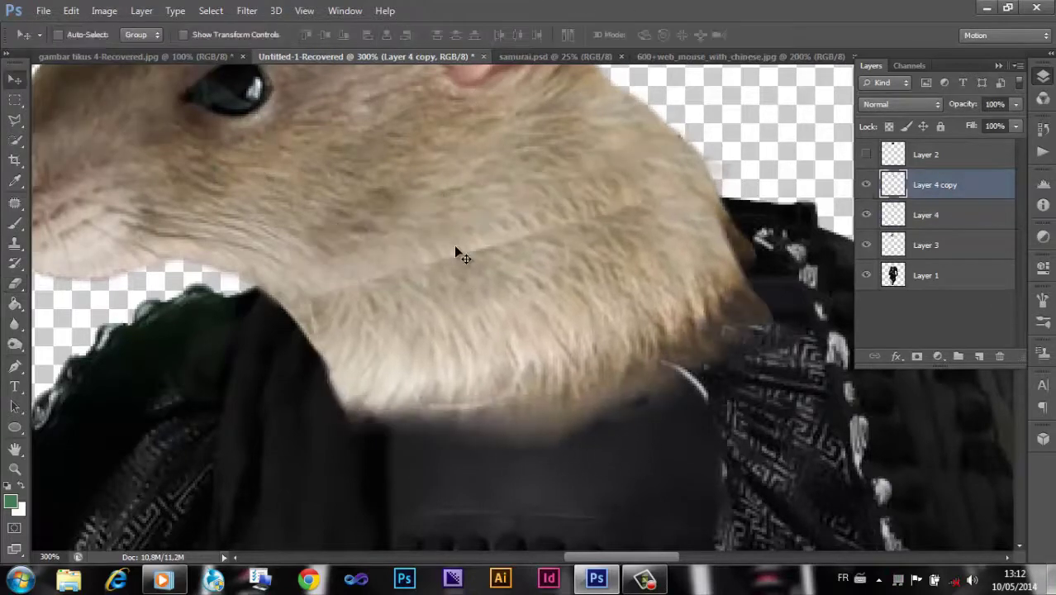
pyautogui.hotkey('ctrl', 't')
pyautogui.click(778, 35)
pyautogui.press('e')
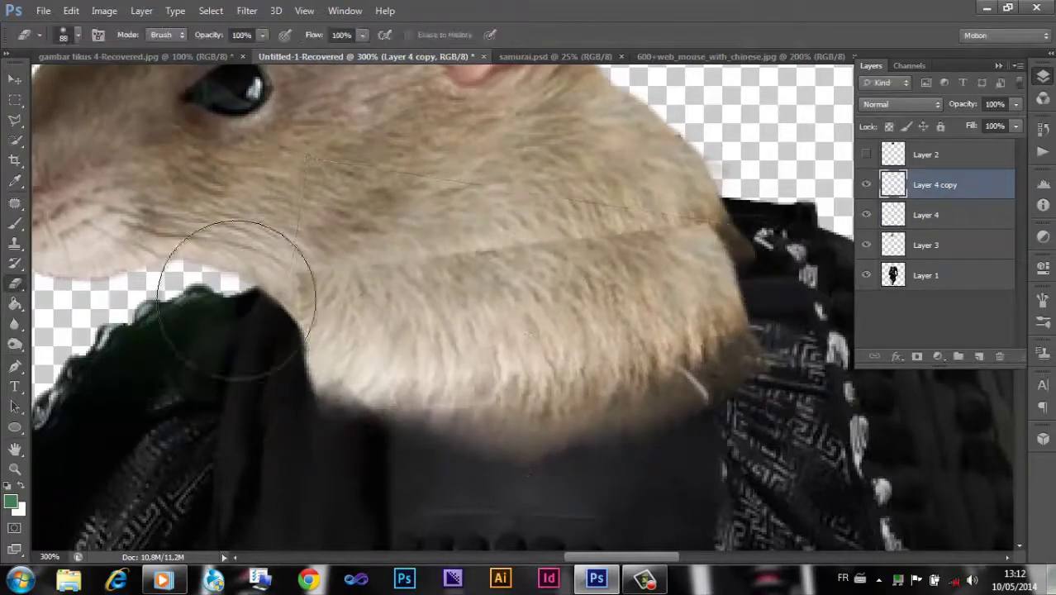
pyautogui.click(78, 34)
pyautogui.moveTo(107, 72); pyautogui.dragTo(53, 72)
pyautogui.press('Return')
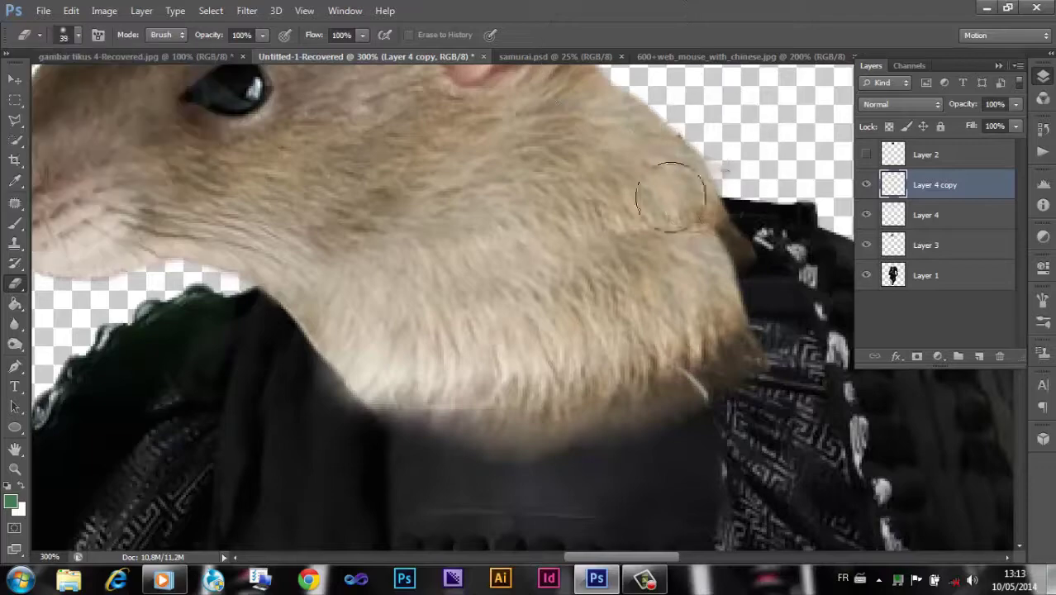
# - Deselect, step down to Layer 3, and turn the collar path into a selection
pyautogui.hotkey('alt', '[')
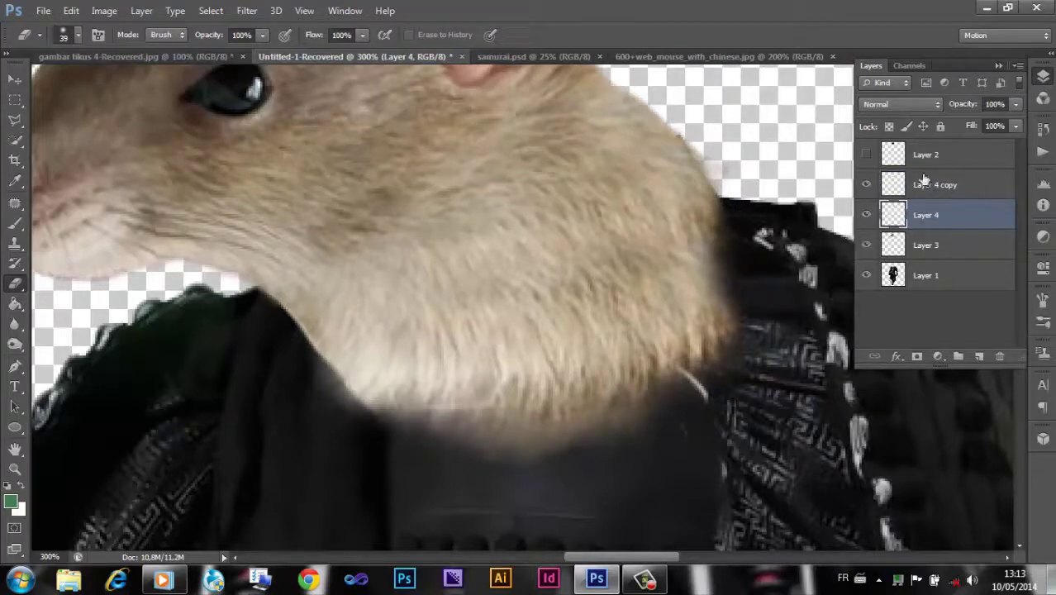
pyautogui.click(925, 179)
pyautogui.hotkey('ctrl', '0')
pyautogui.hotkey('ctrl', '+')
pyautogui.hotkey('ctrl', '+')
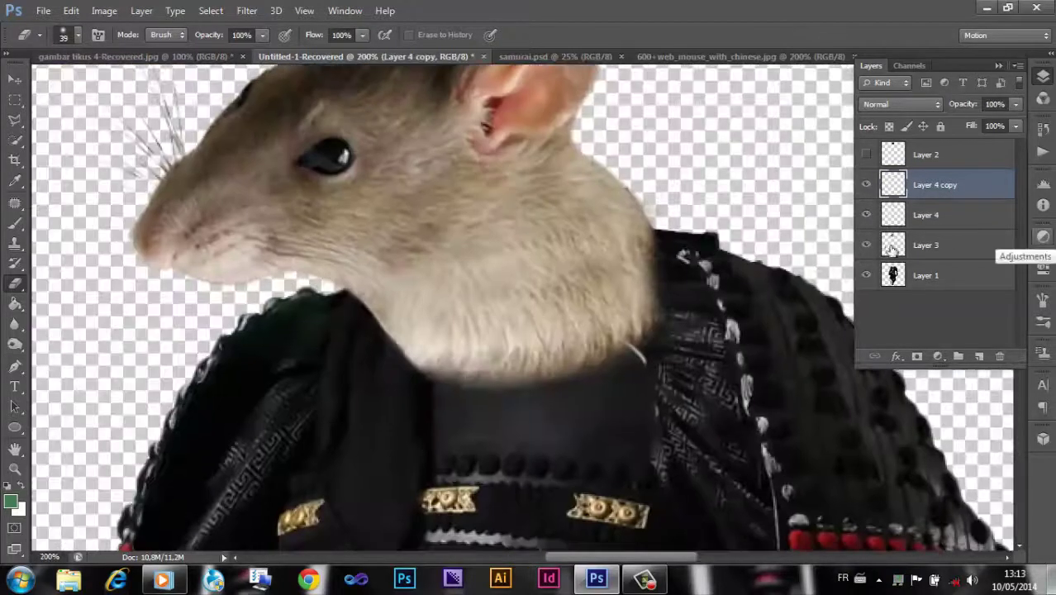
pyautogui.hotkey('ctrl', 'd')
pyautogui.hotkey('alt', '[')
pyautogui.hotkey('alt', '[')
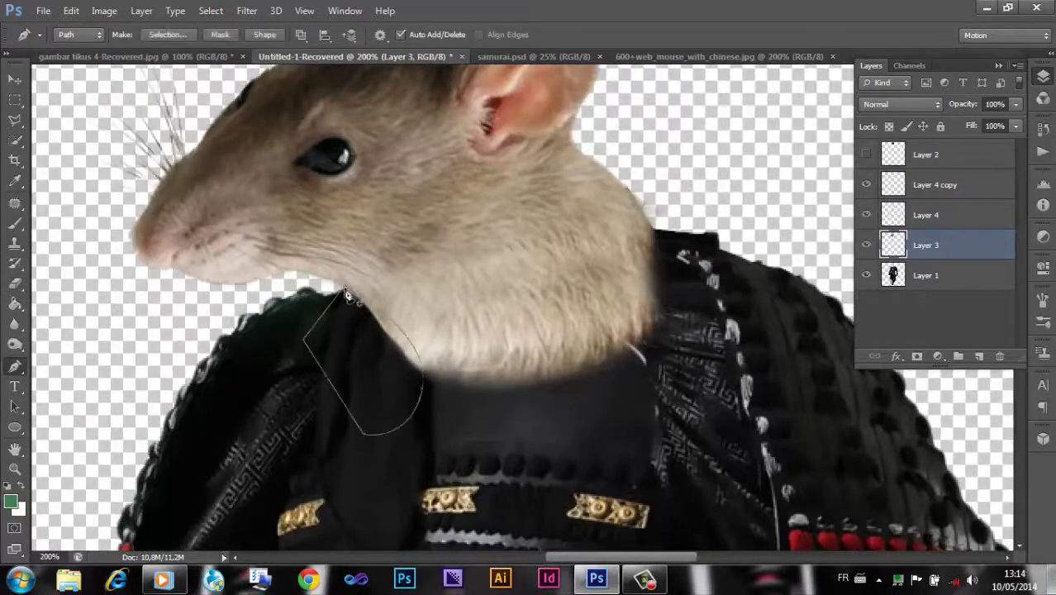
pyautogui.rightClick(347, 294)
pyautogui.press('Return')
# - Nudge and stretch the Layer 4 copy fur patch down over the collar
pyautogui.click(939, 185)
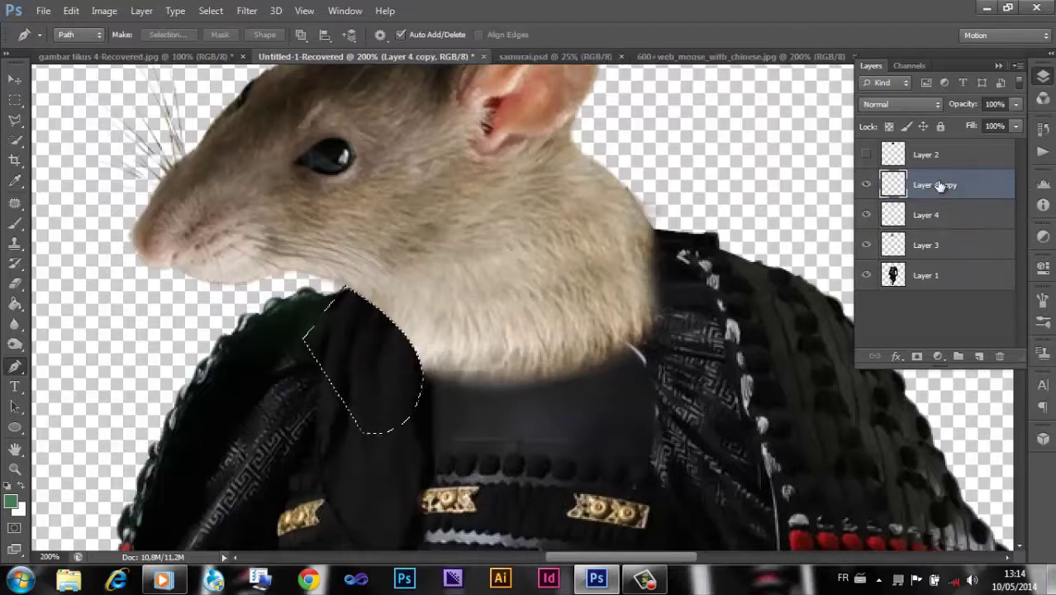
pyautogui.click(925, 215)
pyautogui.press('v')
pyautogui.hotkey('ctrl', 't')
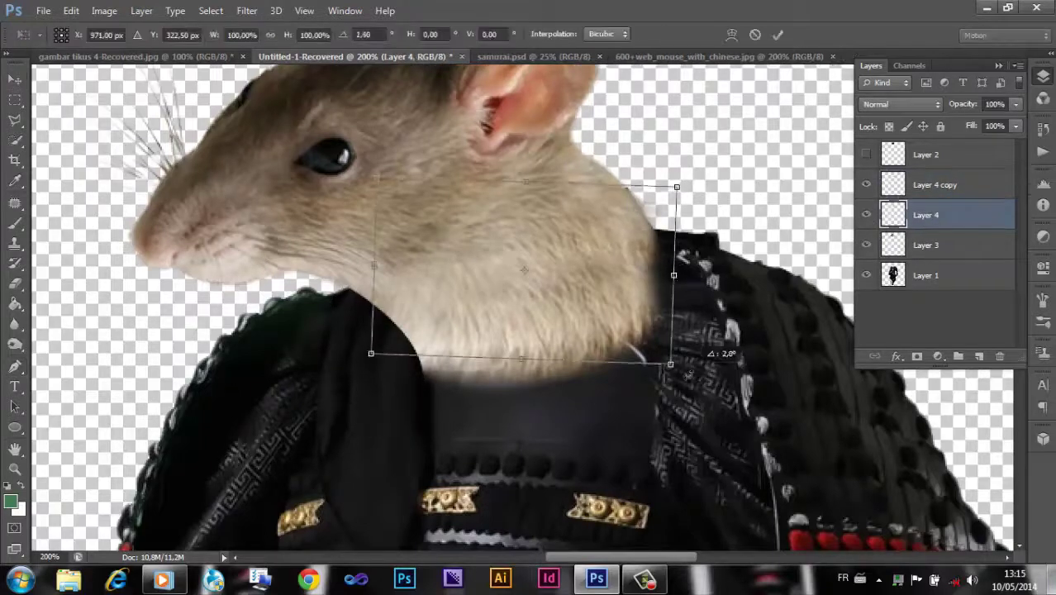
pyautogui.press('Return')
pyautogui.click(895, 185)
pyautogui.hotkey('shift', 'Up')
pyautogui.hotkey('shift', 'Down')
pyautogui.hotkey('shift', 'Down')
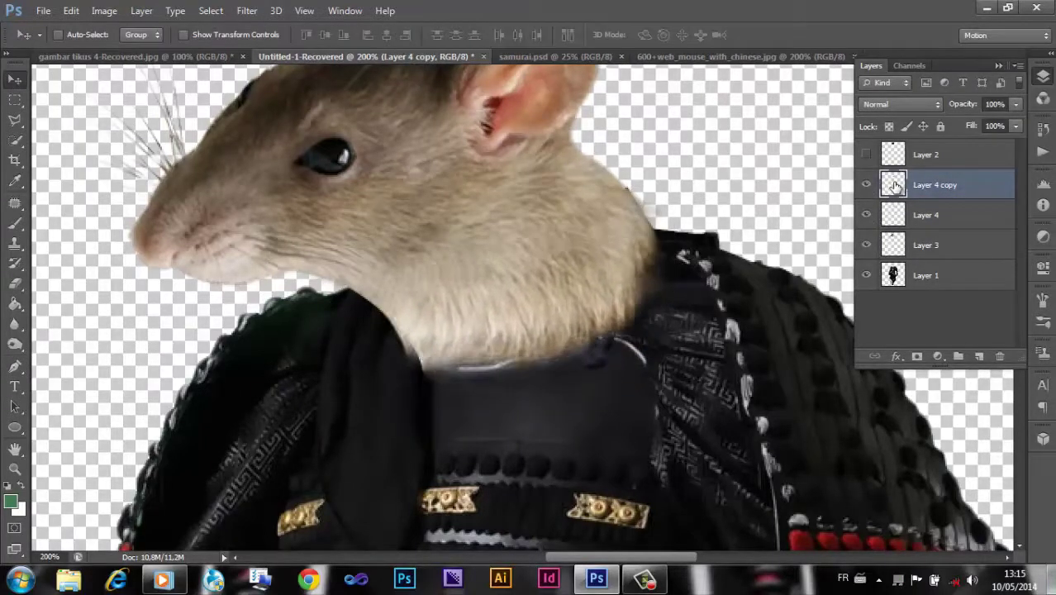
pyautogui.moveTo(645, 388); pyautogui.dragTo(512, 331)
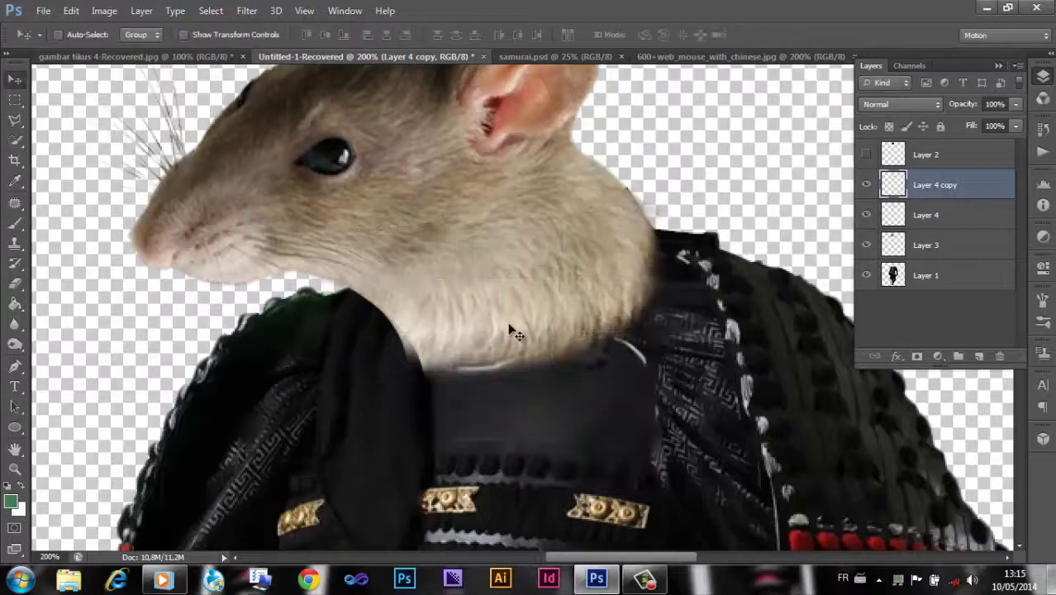
pyautogui.press('e')
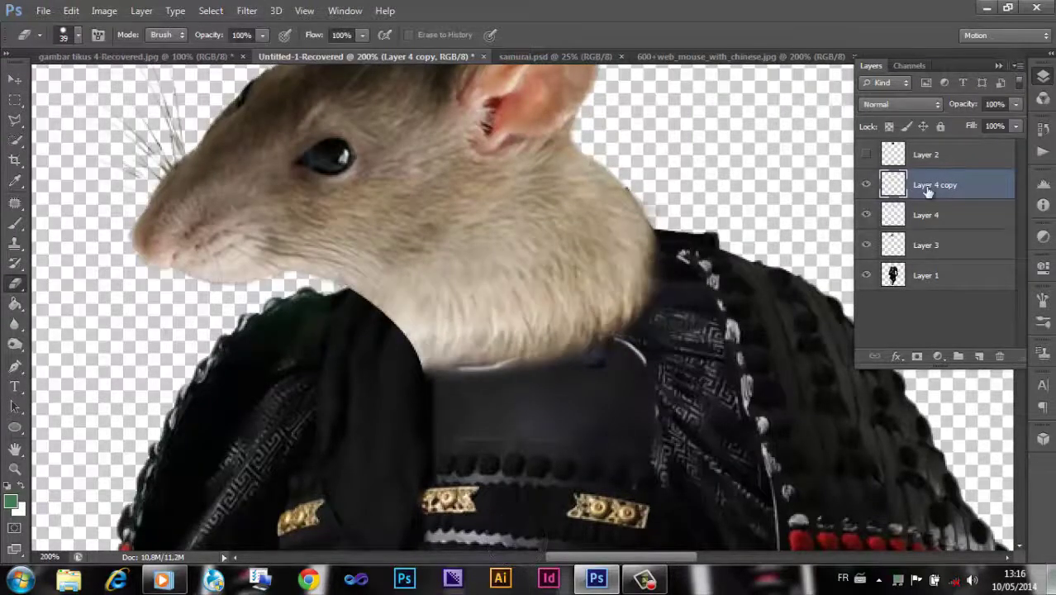
# - Duplicate the fur patch, flip it vertically and position it under the chin
pyautogui.hotkey('ctrl', 'j')
pyautogui.moveTo(537, 314); pyautogui.dragTo(377, 353)
pyautogui.hotkey('ctrl', 't')
pyautogui.rightClick(377, 354)
pyautogui.click(431, 387)
pyautogui.moveTo(318, 394); pyautogui.dragTo(447, 287)
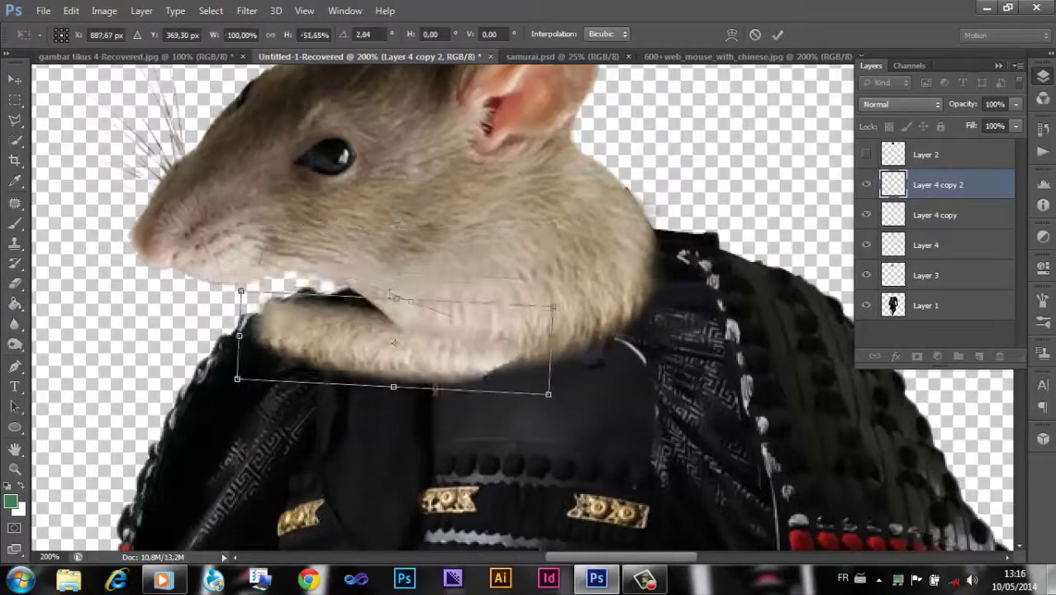
pyautogui.moveTo(570, 405); pyautogui.dragTo(467, 285)
# - Warp the flipped fur patch to follow the chin and jaw
pyautogui.click(732, 34)
pyautogui.moveTo(529, 388)
pyautogui.mouseDown()
pyautogui.moveTo(584, 374)
pyautogui.moveTo(543, 417)
pyautogui.mouseUp()
pyautogui.moveTo(273, 272); pyautogui.dragTo(272, 295)
pyautogui.moveTo(545, 415)
pyautogui.mouseDown()
pyautogui.moveTo(570, 400)
pyautogui.moveTo(414, 327)
pyautogui.mouseUp()
pyautogui.press('Return')
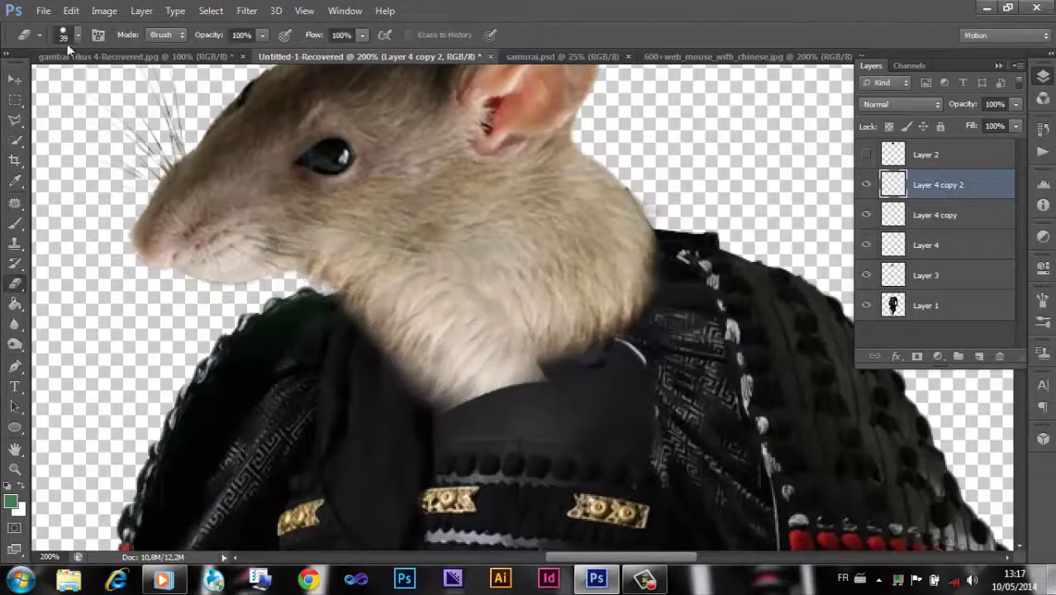
# - Soften the new patch's edges with a 74 px eraser
pyautogui.click(78, 36)
pyautogui.click(78, 83)
pyautogui.press('Return')
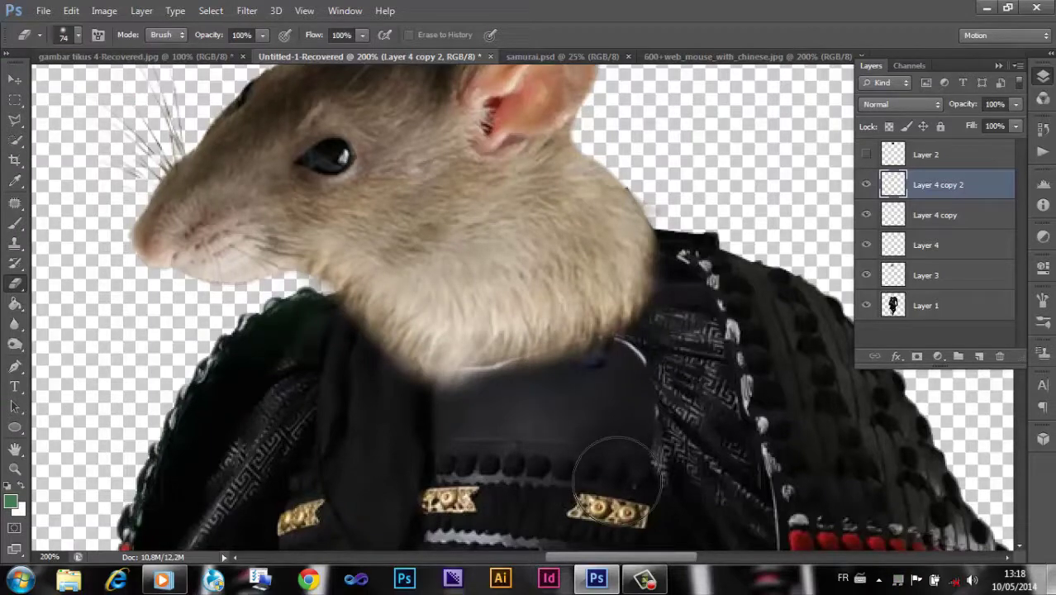
pyautogui.click(925, 305)
pyautogui.click(865, 156)
pyautogui.hotkey('ctrl', '-')
pyautogui.hotkey('ctrl', '-')
pyautogui.hotkey('ctrl', '-')
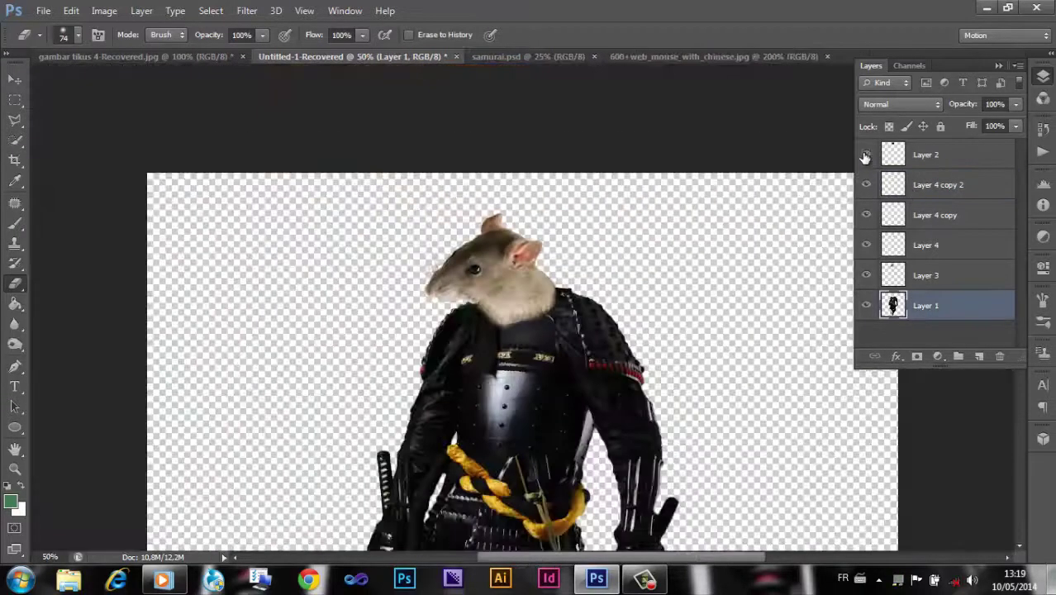
# - Select all the rat head layers and Free Transform them together
pyautogui.keyDown('shift'); pyautogui.click(913, 185); pyautogui.keyUp('shift')
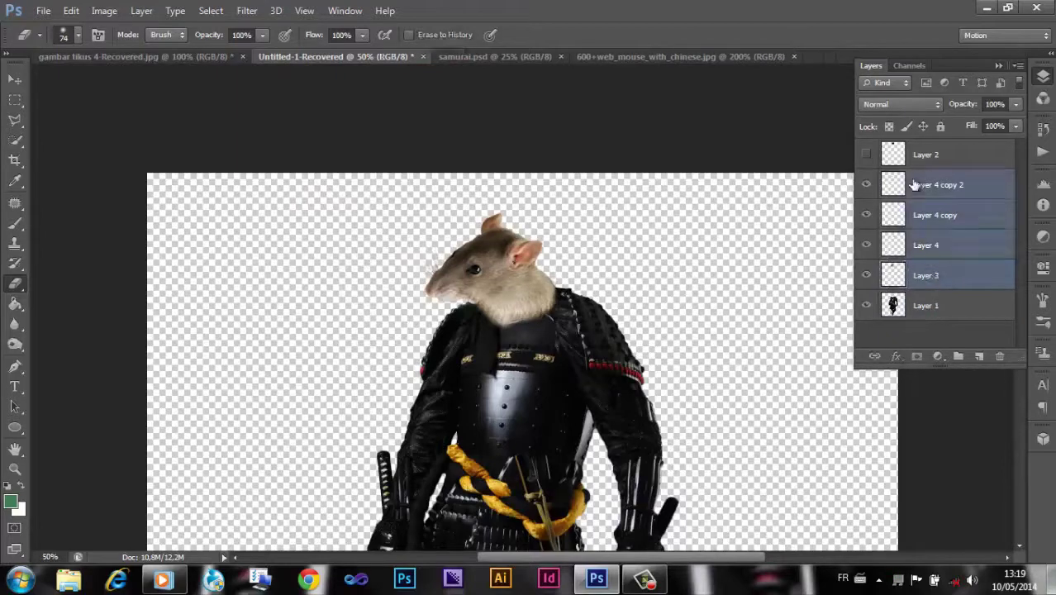
pyautogui.hotkey('ctrl', 't')
pyautogui.rightClick(481, 208)
pyautogui.press('Escape')
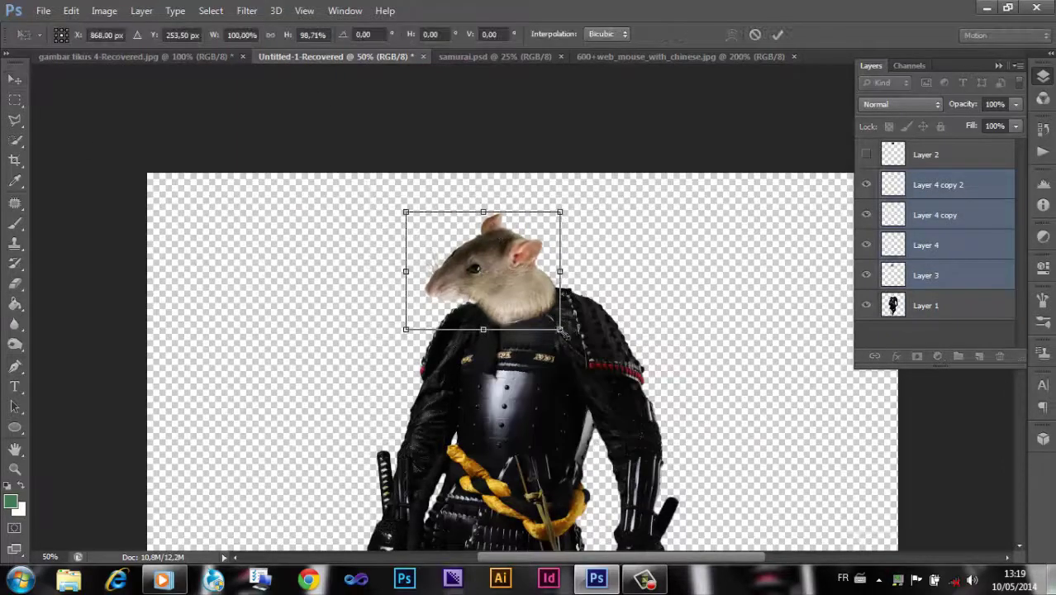
pyautogui.hotkey('ctrl', '+')
pyautogui.hotkey('ctrl', '+')
pyautogui.hotkey('ctrl', '+')
# - Create fur layers Layer 4 copy 3 and Layer 4 copy 4, warping the selection between
pyautogui.click(917, 185)
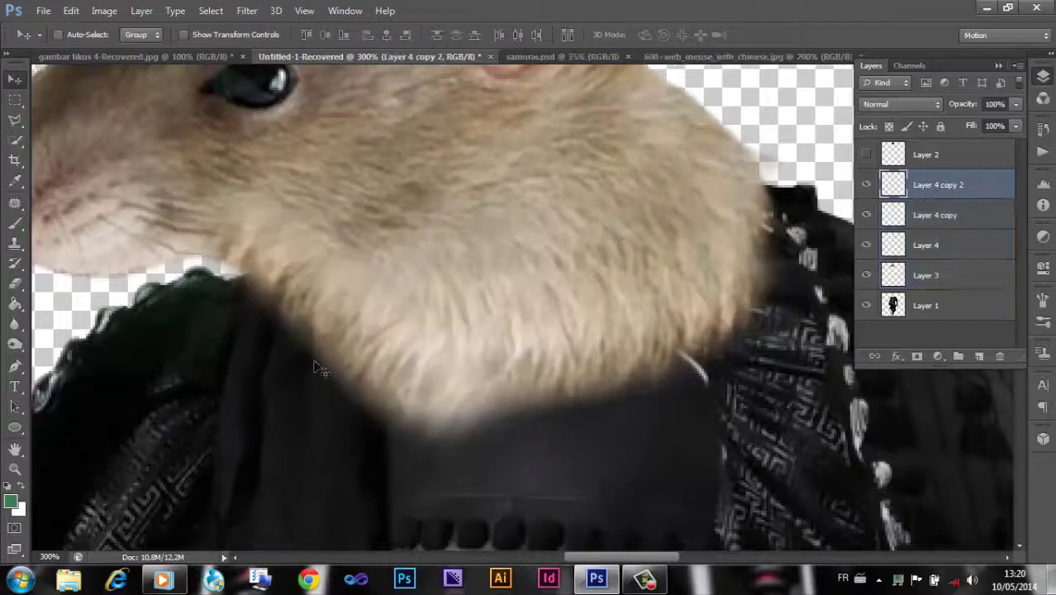
pyautogui.press('e')
pyautogui.hotkey('ctrl', 'j')
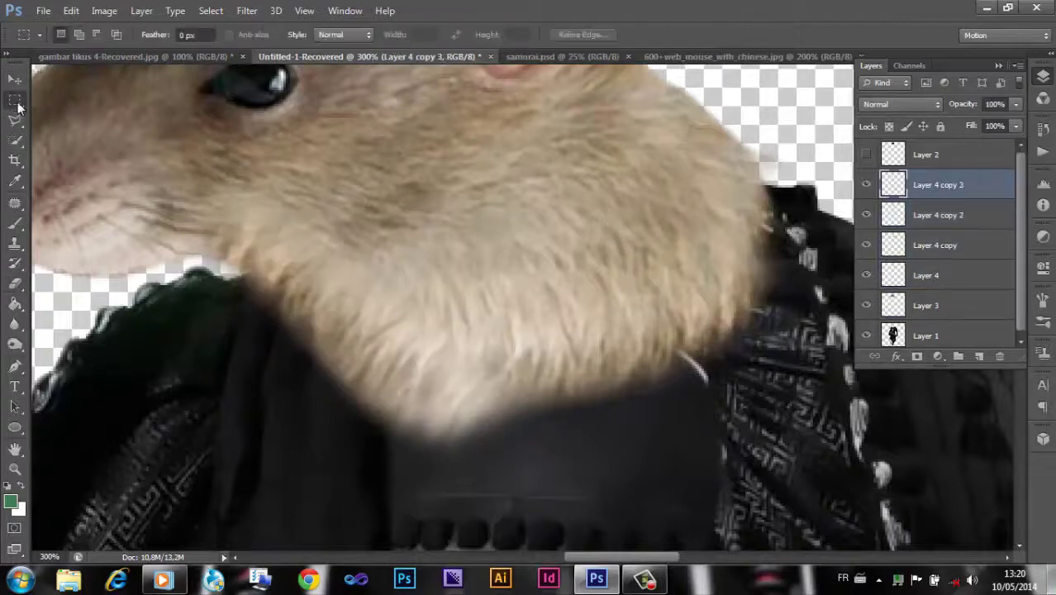
pyautogui.press('v')
pyautogui.hotkey('ctrl', 't')
pyautogui.press('Return')
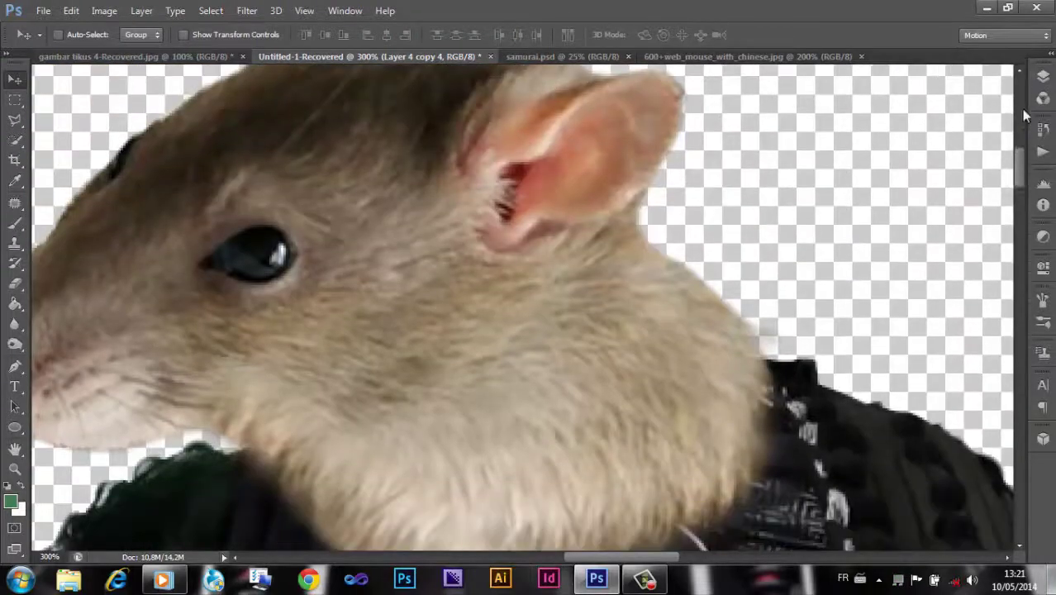
pyautogui.scroll(-1, 934, 247)
pyautogui.click(925, 303)
# - Erase stray fur on Layer 3 and Layer 4 with 32, 12 and 38 px erasers
pyautogui.press('e')
pyautogui.click(77, 34)
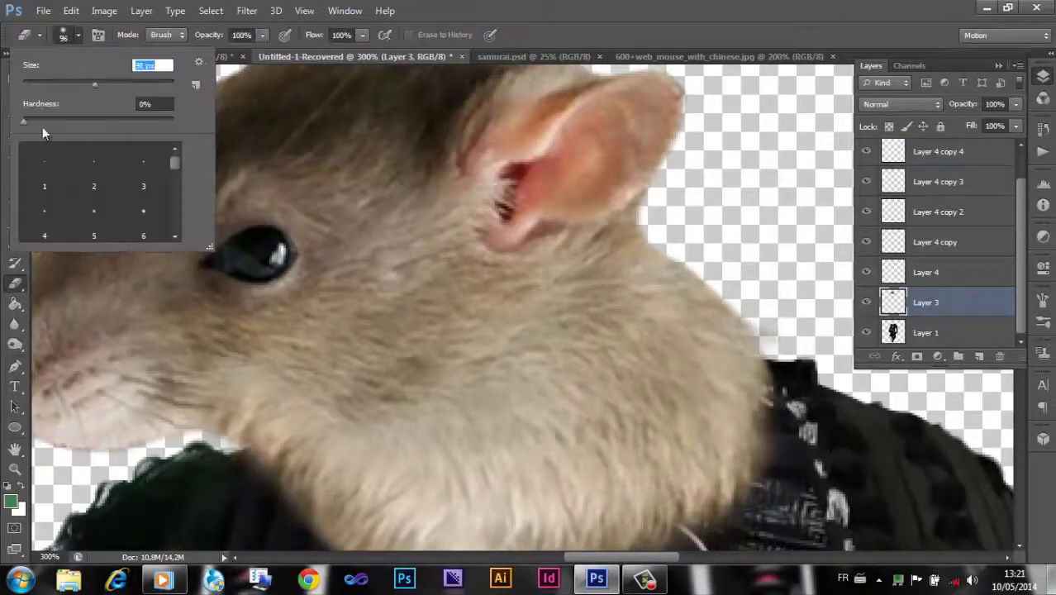
pyautogui.write('32')
pyautogui.press('Return')
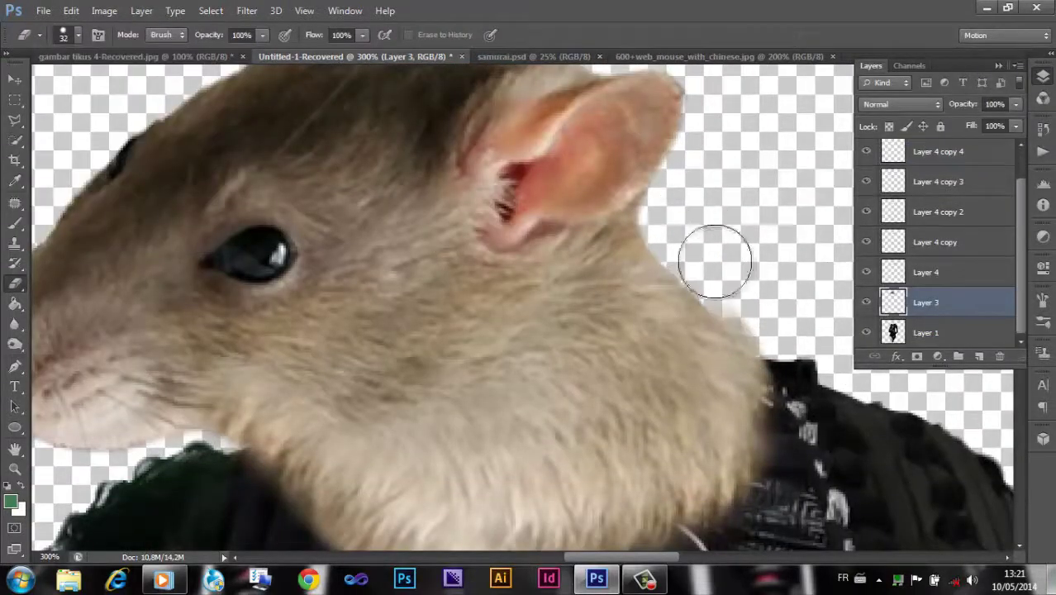
pyautogui.press('[')
pyautogui.press('[')
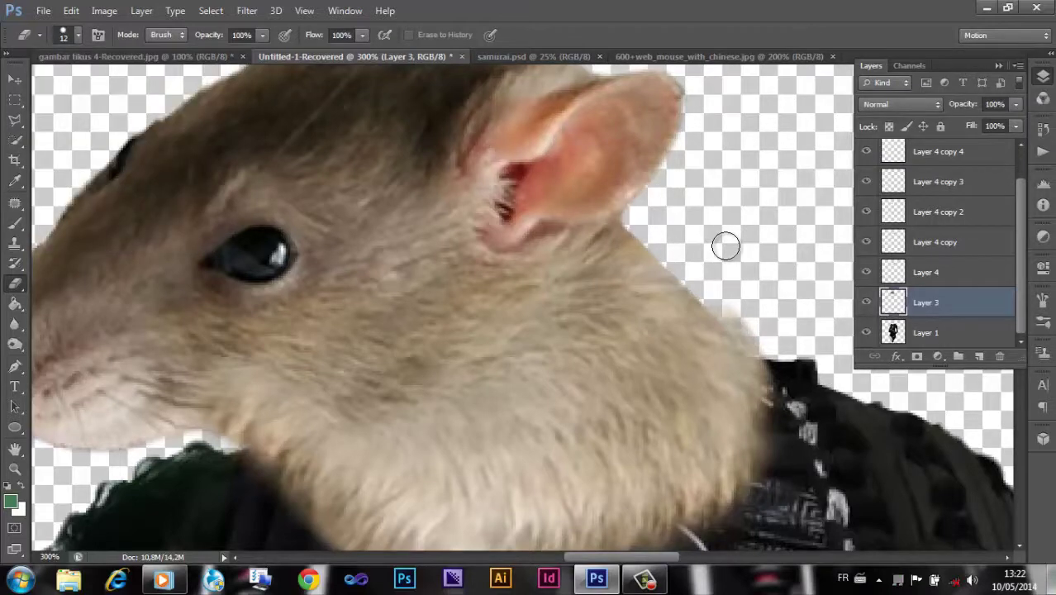
pyautogui.click(892, 272)
pyautogui.click(78, 35)
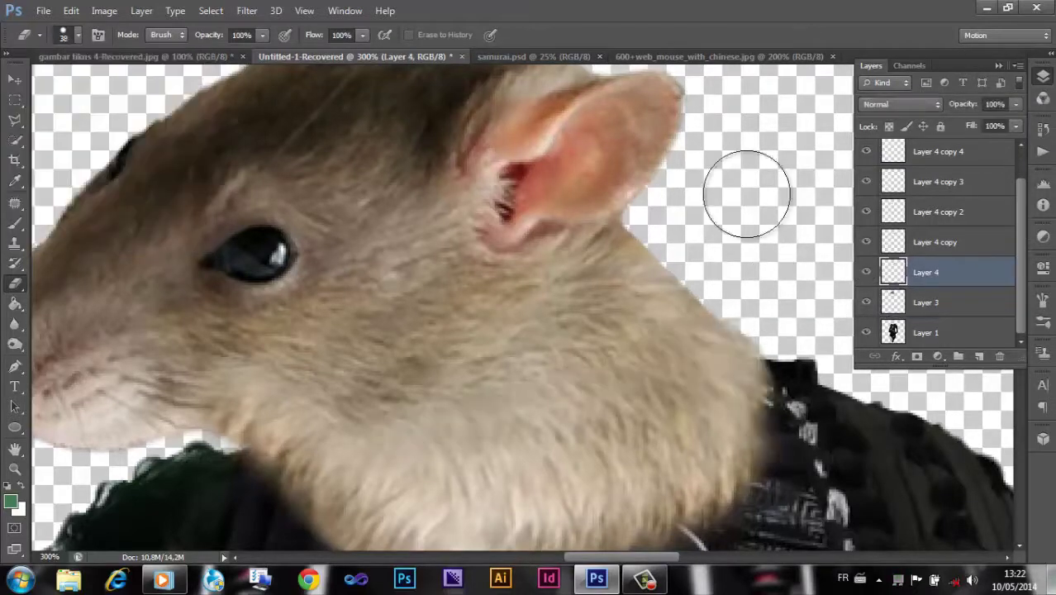
# - Duplicate the fur into Layer 4 copy 5 and raise it to the top
pyautogui.click(934, 241)
pyautogui.hotkey('ctrl', 'j')
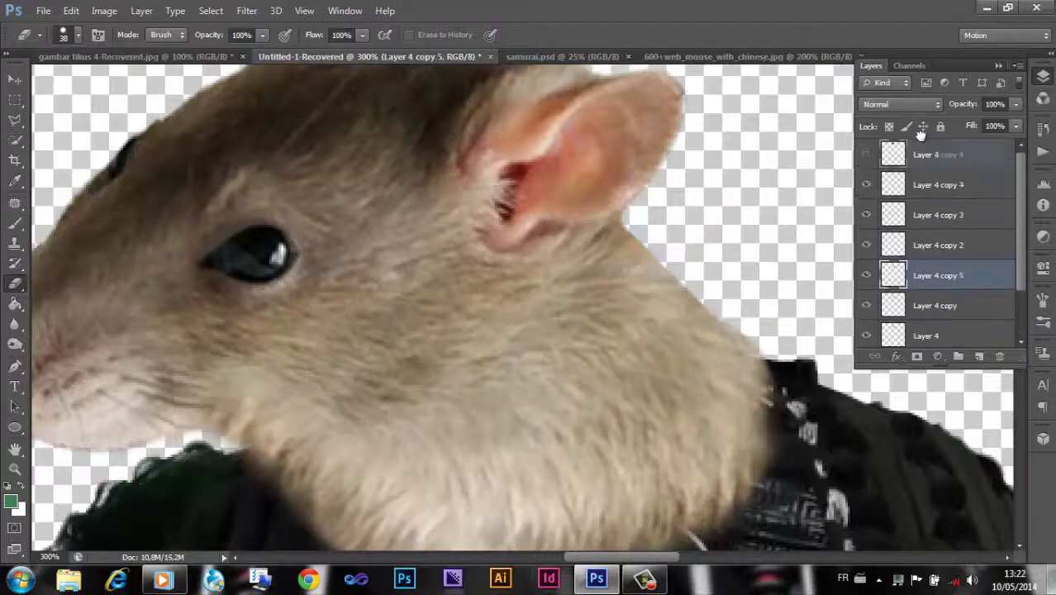
pyautogui.hotkey('ctrl', 'shift', ']')
pyautogui.press('v')
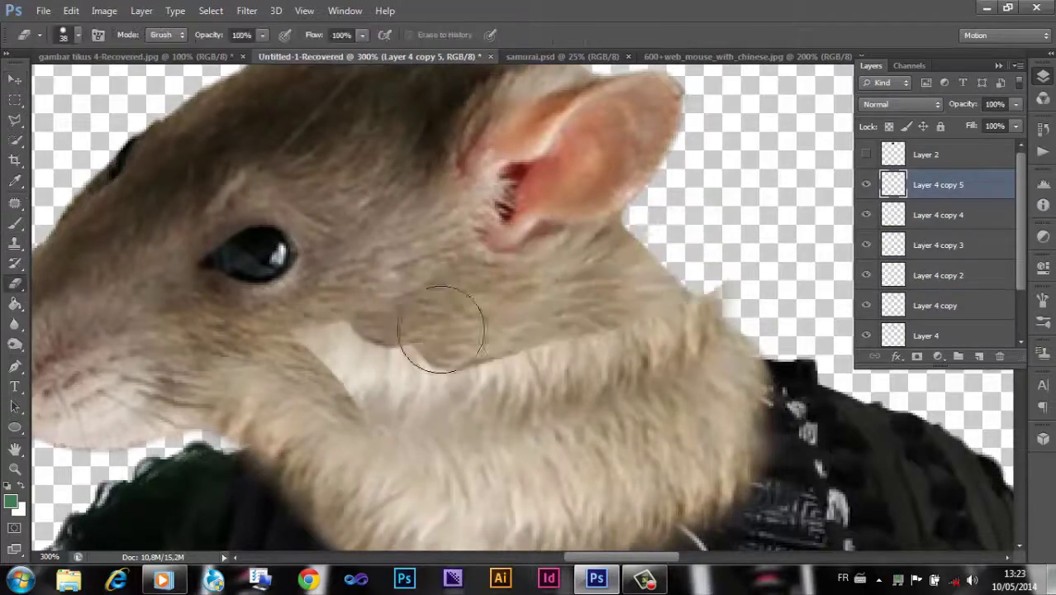
# - Rotate Layer 4 copy 5 along the neck and warp it to bend with the neck
pyautogui.hotkey('ctrl', 't')
pyautogui.moveTo(437, 309)
pyautogui.mouseDown()
pyautogui.moveTo(628, 468)
pyautogui.moveTo(756, 325)
pyautogui.moveTo(728, 372)
pyautogui.mouseUp()
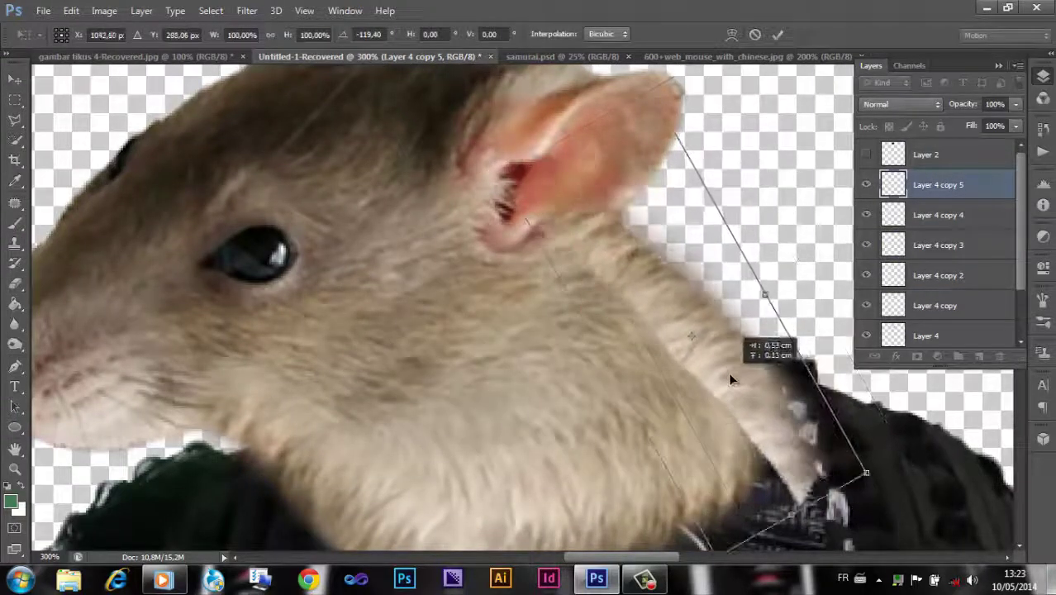
pyautogui.rightClick(728, 372)
pyautogui.click(752, 286)
pyautogui.moveTo(759, 448); pyautogui.dragTo(725, 340)
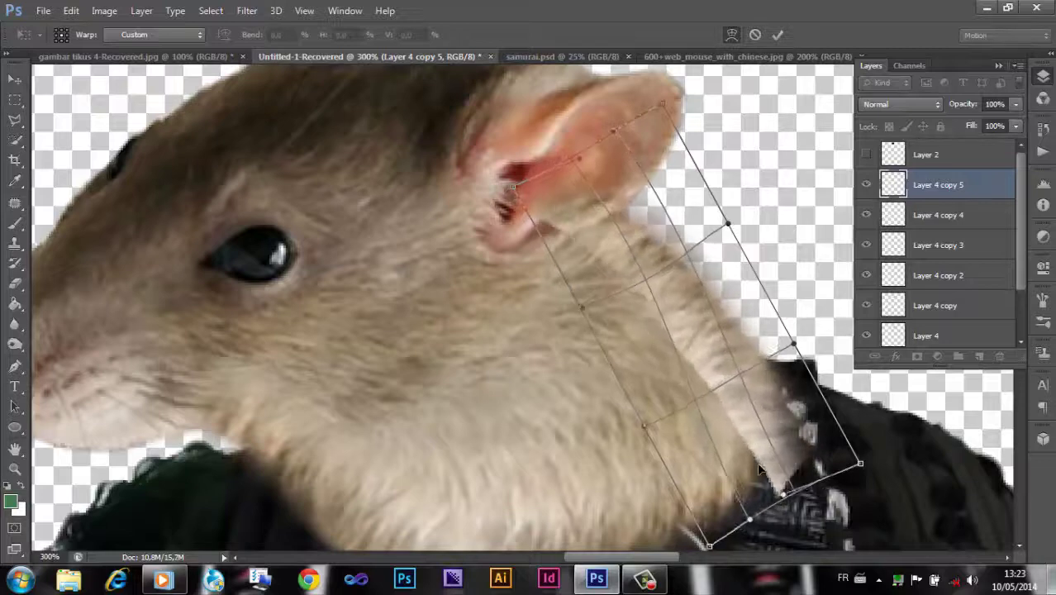
pyautogui.click(777, 33)
# - Flip the fur copy vertically and apply the transform
pyautogui.hotkey('ctrl', 't')
pyautogui.rightClick(682, 507)
pyautogui.click(740, 502)
pyautogui.click(778, 34)
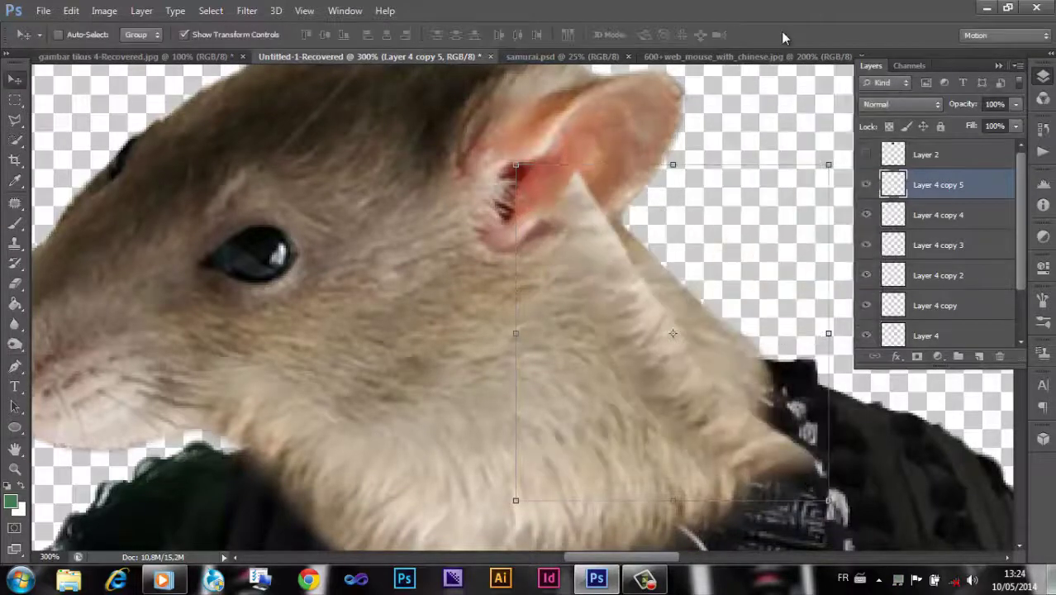
pyautogui.hotkey('ctrl', 't')
pyautogui.press('Return')
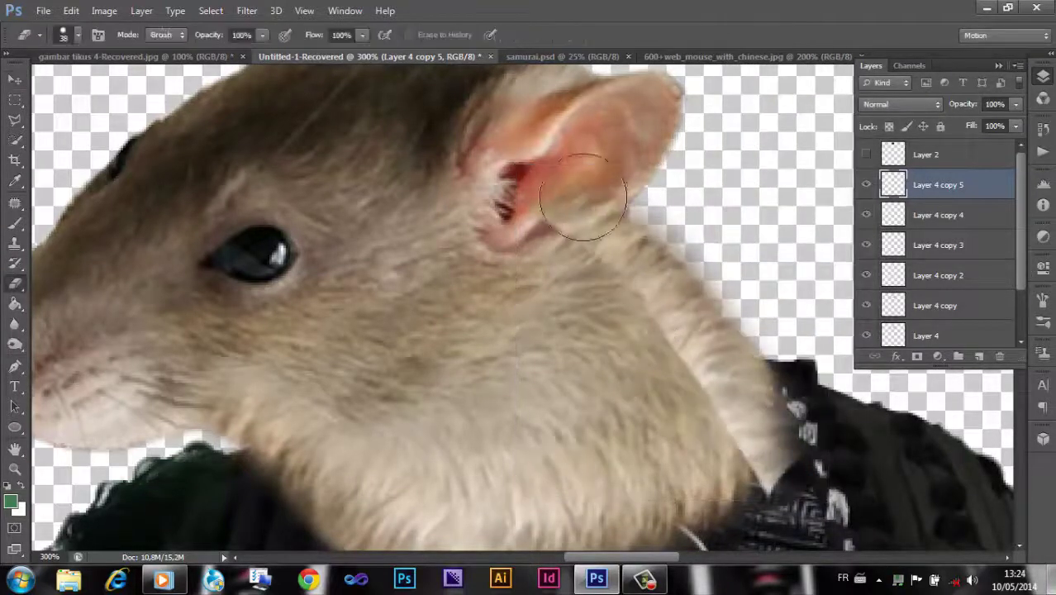
# - Set the eraser to 31 px at 50% opacity to soften the fur edges
pyautogui.click(78, 35)
pyautogui.click(78, 34)
pyautogui.moveTo(46, 83); pyautogui.dragTo(77, 80)
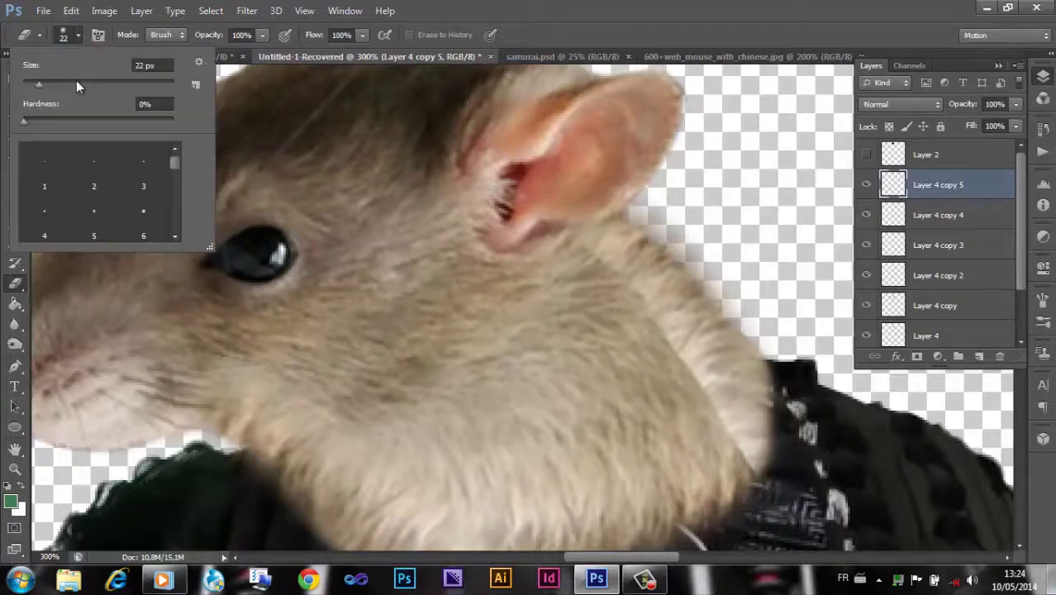
pyautogui.click(78, 35)
pyautogui.click(78, 34)
pyautogui.click(262, 35)
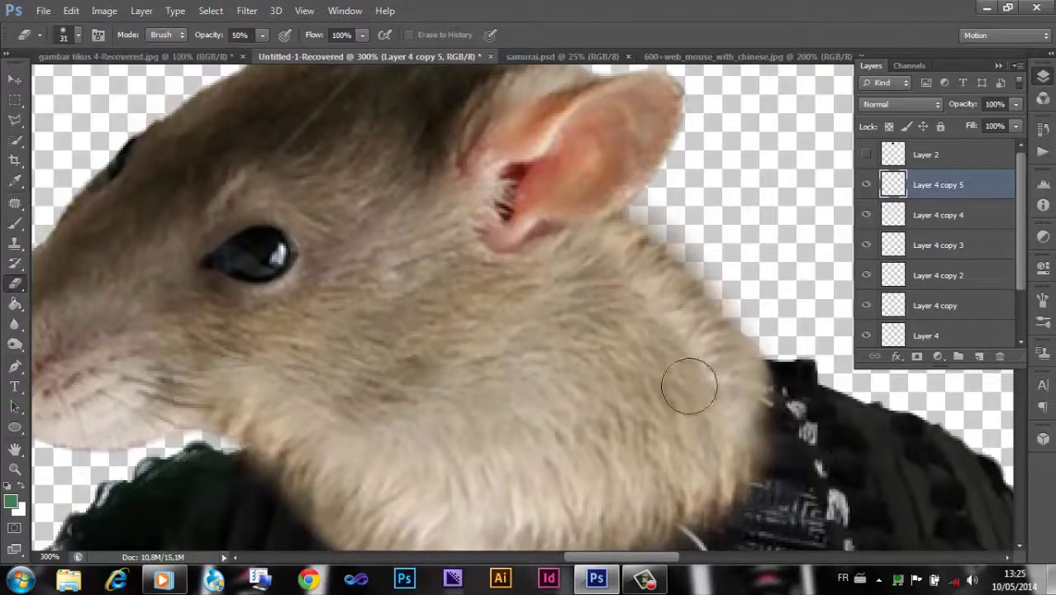
# - Warp the fur copy once more, then view the figure at 100%
pyautogui.hotkey('ctrl', 't')
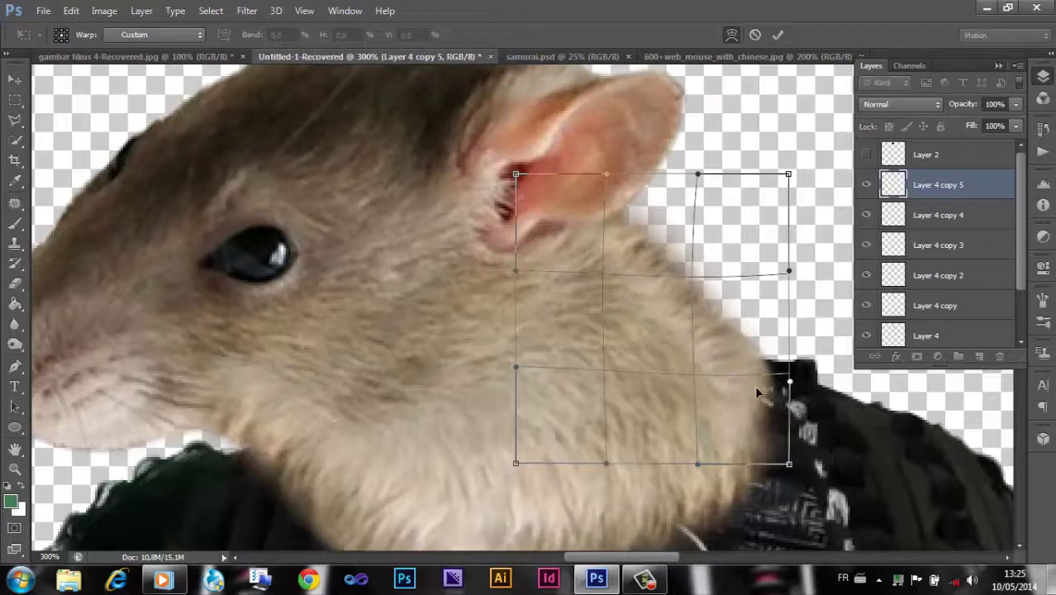
pyautogui.click(777, 35)
pyautogui.hotkey('ctrl', '0')
pyautogui.hotkey('ctrl', '1')
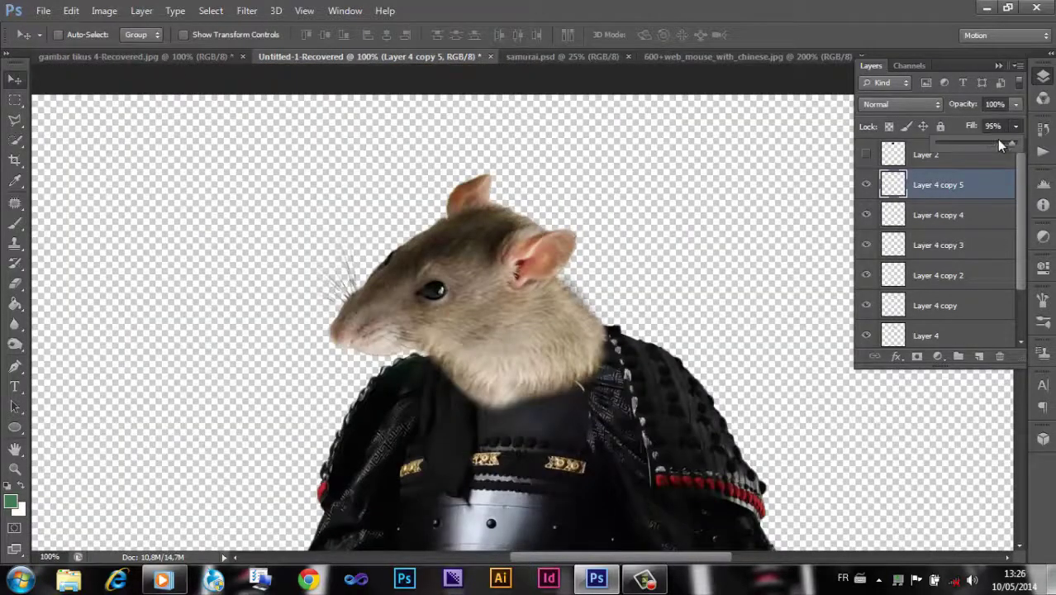
# - Distort Layer 4 copy 5, pulling its left side outward along the neck
pyautogui.hotkey('ctrl', '+')
pyautogui.hotkey('ctrl', '+')
pyautogui.hotkey('ctrl', '+')
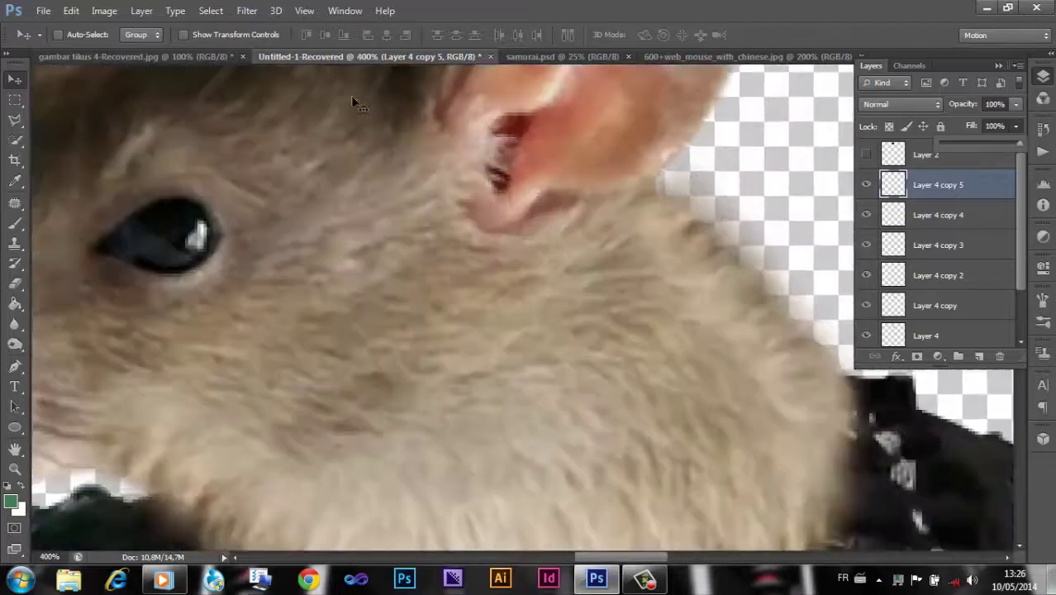
pyautogui.hotkey('ctrl', 't')
pyautogui.rightClick(713, 131)
pyautogui.click(761, 213)
pyautogui.moveTo(525, 324); pyautogui.dragTo(377, 324)
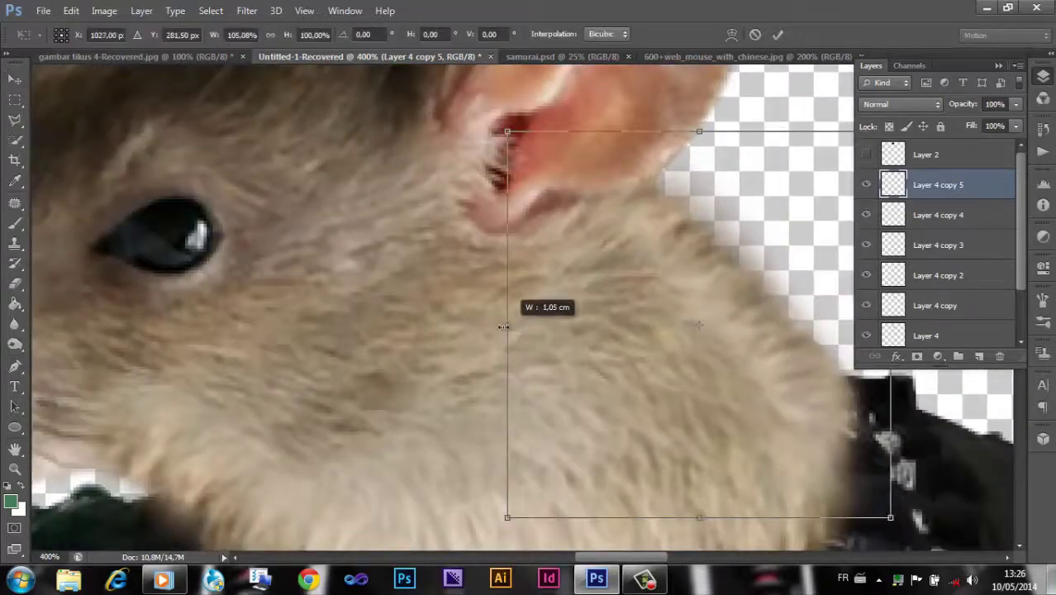
pyautogui.click(777, 35)
# - Pick the eraser, zoom onto the neck, and hide Layer 4 copy 4 and Layer 4 copy 3
pyautogui.press('e')
pyautogui.hotkey('ctrl', '-')
pyautogui.hotkey('ctrl', '0')
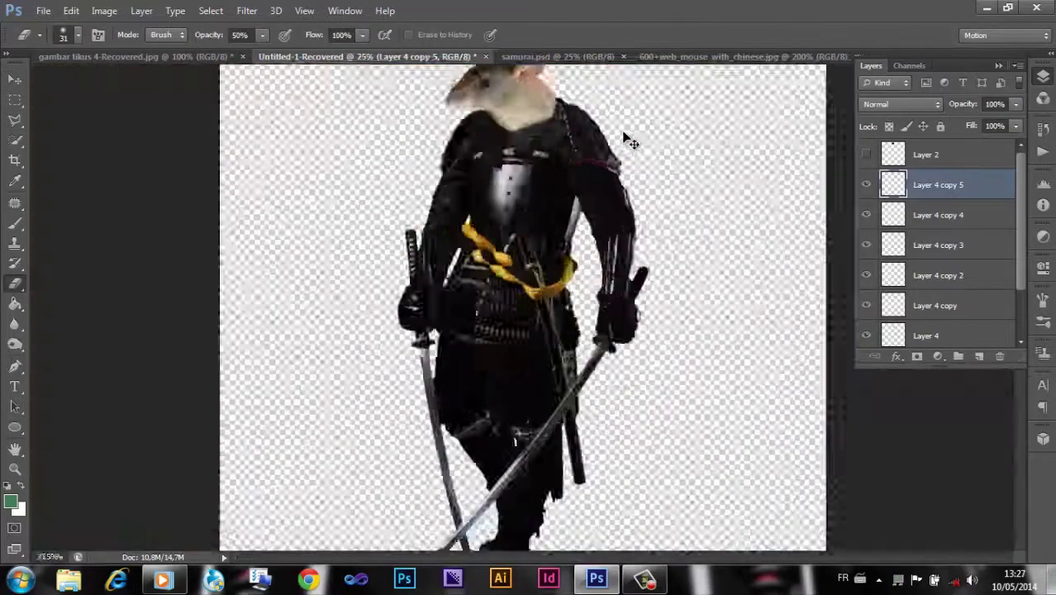
pyautogui.hotkey('ctrl', '1')
pyautogui.hotkey('ctrl', '+')
pyautogui.click(1043, 76)
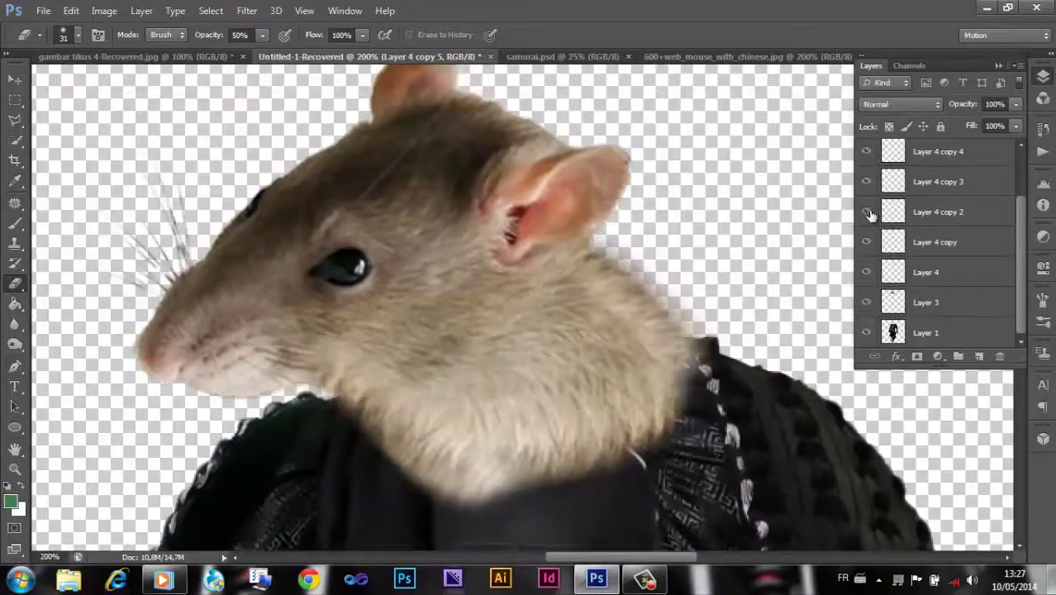
pyautogui.scroll(2, 1016, 212)
pyautogui.click(866, 189)
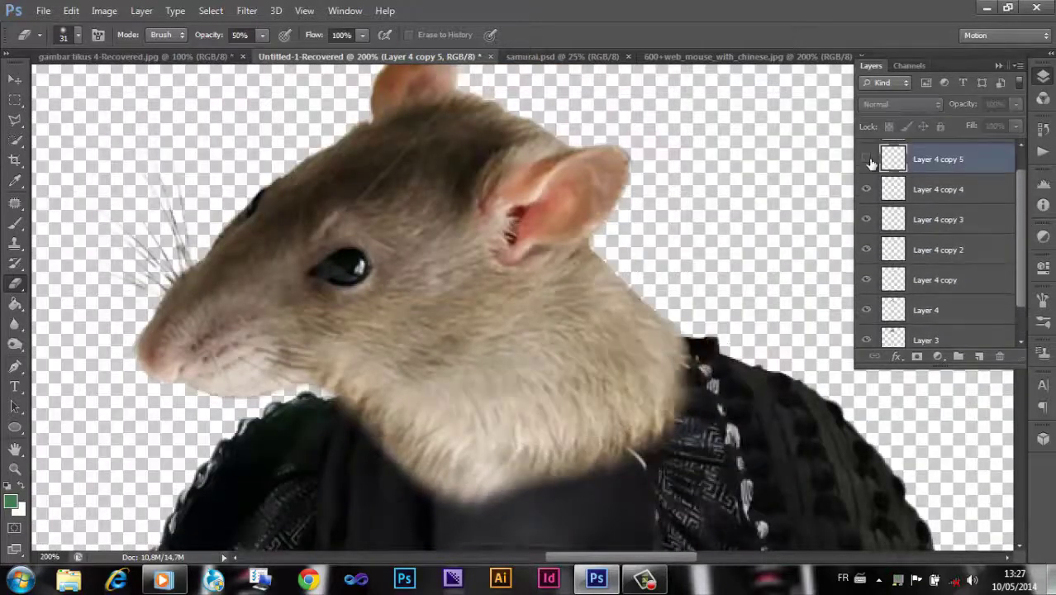
pyautogui.click(865, 219)
# - Warp the under-chin fur on Layer 4 copy 2 down into the collar
pyautogui.click(893, 250)
pyautogui.hotkey('ctrl', 't')
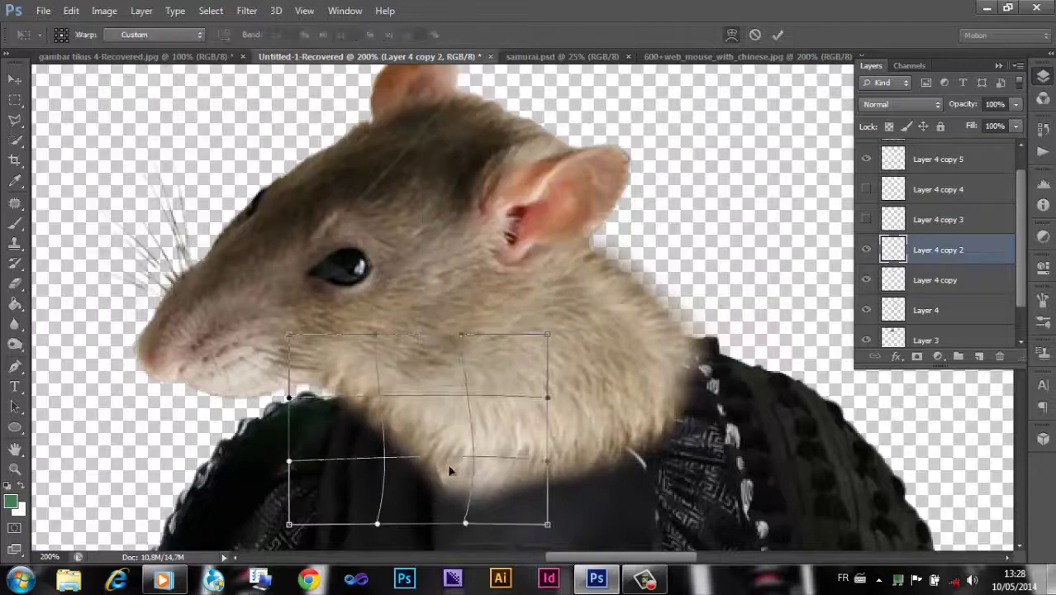
pyautogui.moveTo(422, 388); pyautogui.dragTo(452, 423)
pyautogui.press('Return')
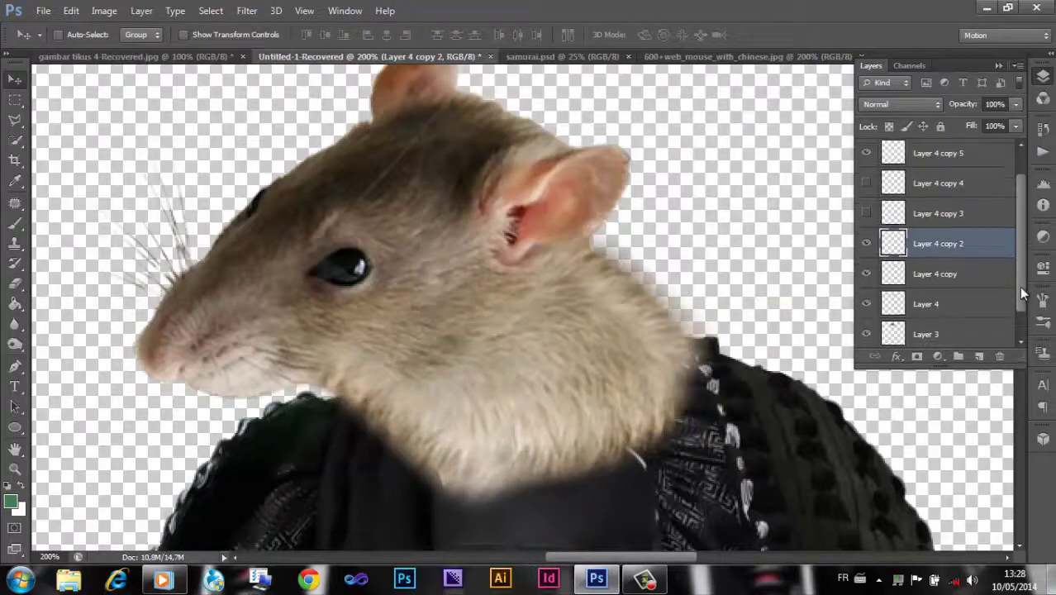
# - Select Layer 1, then toggle the jacket and Layer 4 copy 3 visibility to inspect the fur
pyautogui.scroll(2, 1010, 248)
pyautogui.click(926, 154)
pyautogui.click(866, 155)
pyautogui.click(865, 275)
pyautogui.click(866, 155)
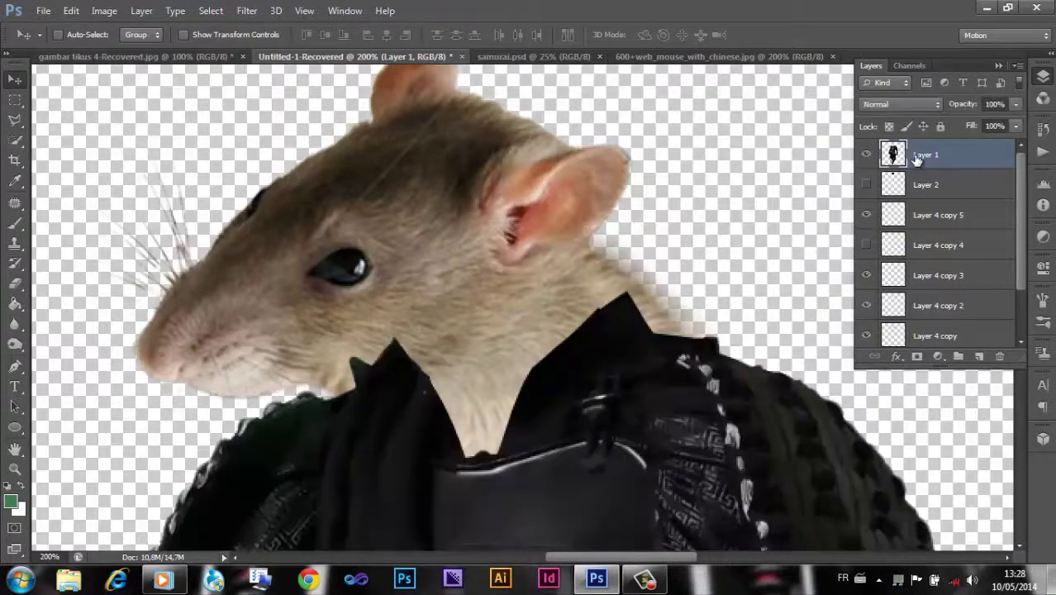
# - Select Layer 4 copy 5 down through the remaining rat head layers
pyautogui.hotkey('ctrl', '-')
pyautogui.hotkey('ctrl', '-')
pyautogui.click(937, 215)
pyautogui.keyDown('shift'); pyautogui.click(938, 275); pyautogui.keyUp('shift')
pyautogui.scroll(-2, 938, 289)
pyautogui.keyDown('shift'); pyautogui.click(925, 302); pyautogui.keyUp('shift')
# - Add Layer 3 to the head selection, nudge the head up and widen it
pyautogui.keyDown('shift'); pyautogui.click(925, 333); pyautogui.keyUp('shift')
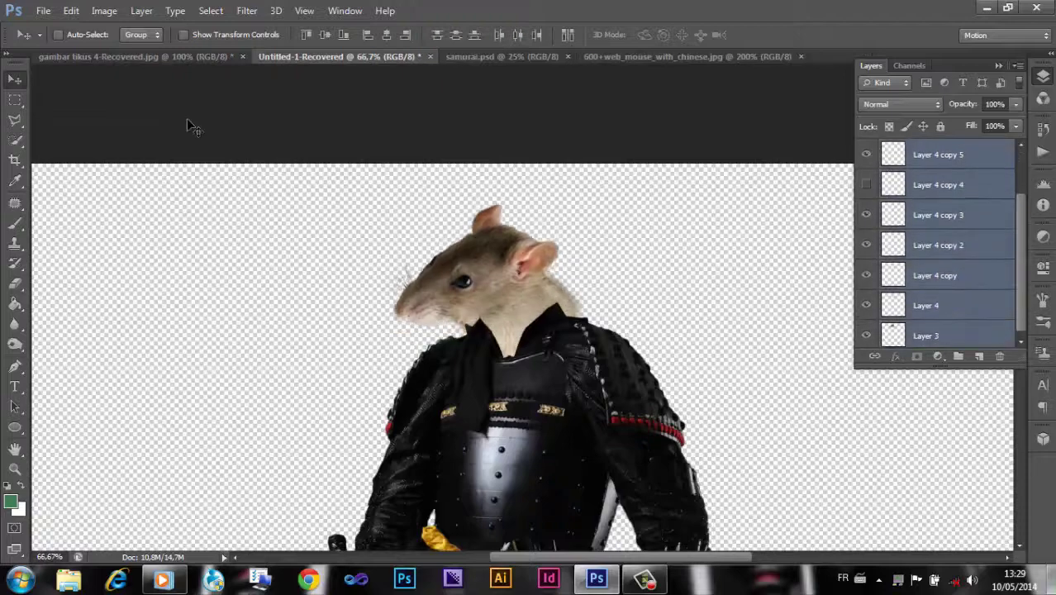
pyautogui.press('Up')
pyautogui.press('Up')
pyautogui.press('Up')
pyautogui.hotkey('ctrl', '+')
pyautogui.hotkey('ctrl', '+')
pyautogui.hotkey('ctrl', '-')
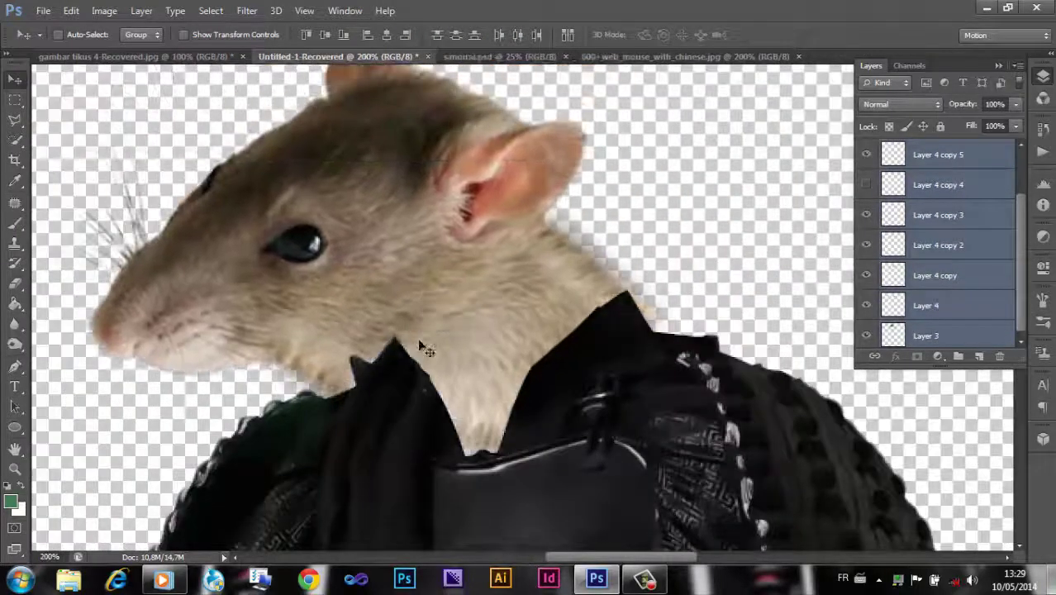
pyautogui.hotkey('ctrl', 't')
pyautogui.moveTo(608, 243)
pyautogui.mouseDown()
pyautogui.moveTo(575, 246)
pyautogui.moveTo(570, 314)
pyautogui.mouseUp()
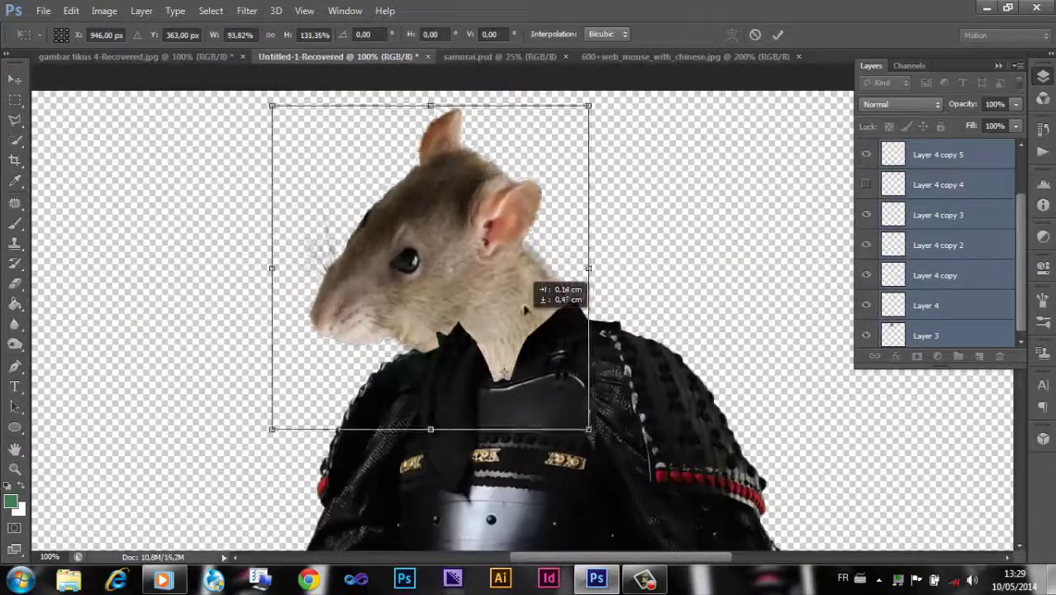
pyautogui.press('Return')
# - Reselect the head layers from Layer 4 copy 4 down to Layer 4
pyautogui.keyDown('ctrl'); pyautogui.click(706, 318); pyautogui.keyUp('ctrl')
pyautogui.scroll(1, 958, 165)
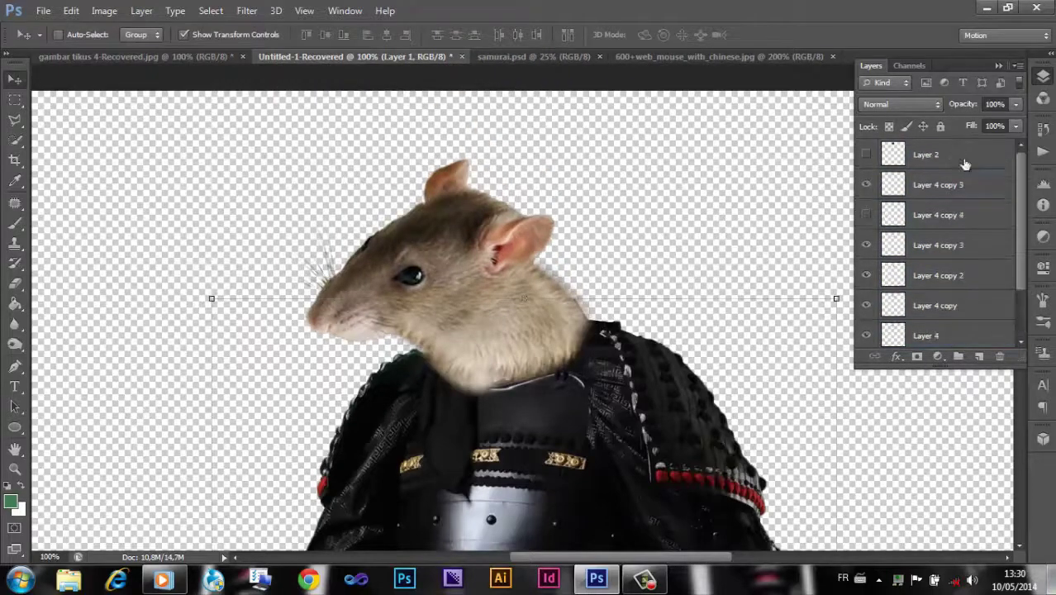
pyautogui.click(942, 181)
pyautogui.keyDown('shift'); pyautogui.click(925, 302); pyautogui.keyUp('shift')
pyautogui.scroll(-1, 861, 304)
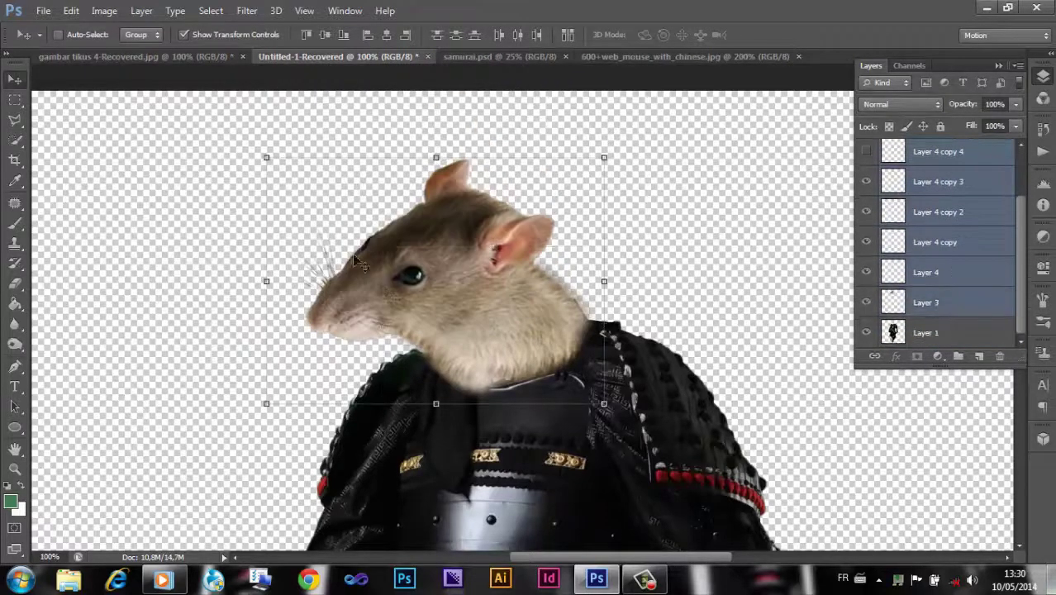
# - Scale the rat head smaller, move it down onto the collar and tilt it slightly
pyautogui.moveTo(266, 404); pyautogui.dragTo(280, 396)
pyautogui.moveTo(278, 163); pyautogui.dragTo(290, 146)
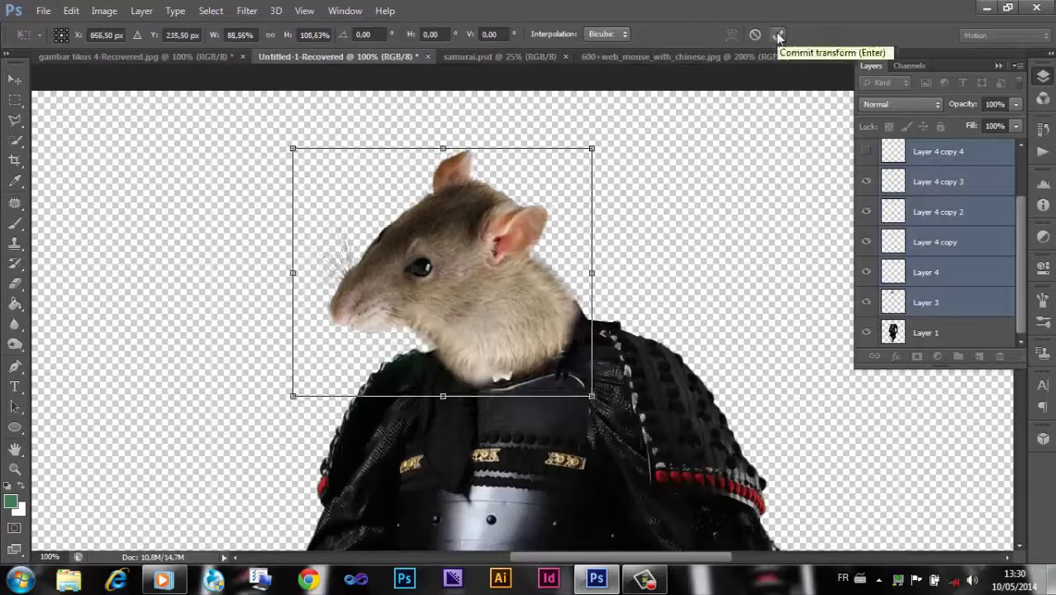
pyautogui.hotkey('ctrl', 'z')
pyautogui.moveTo(522, 259); pyautogui.dragTo(517, 279)
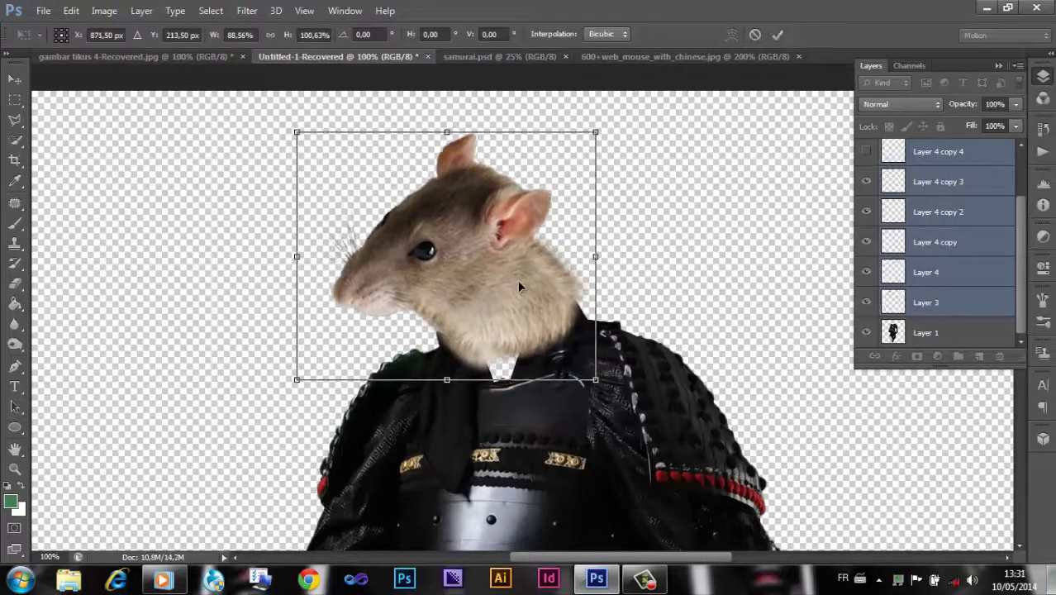
pyautogui.moveTo(611, 368); pyautogui.dragTo(599, 388)
pyautogui.press('Return')
# - Make a polygon lasso selection at the back of the neck and a small rectangle beside it
pyautogui.press('l')
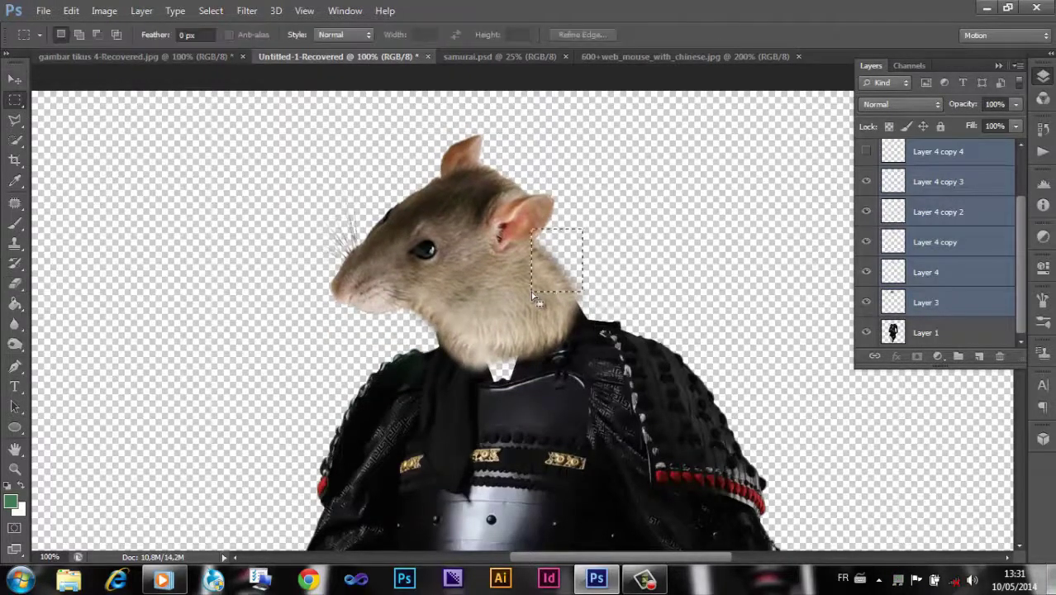
pyautogui.hotkey('shift', 'l')
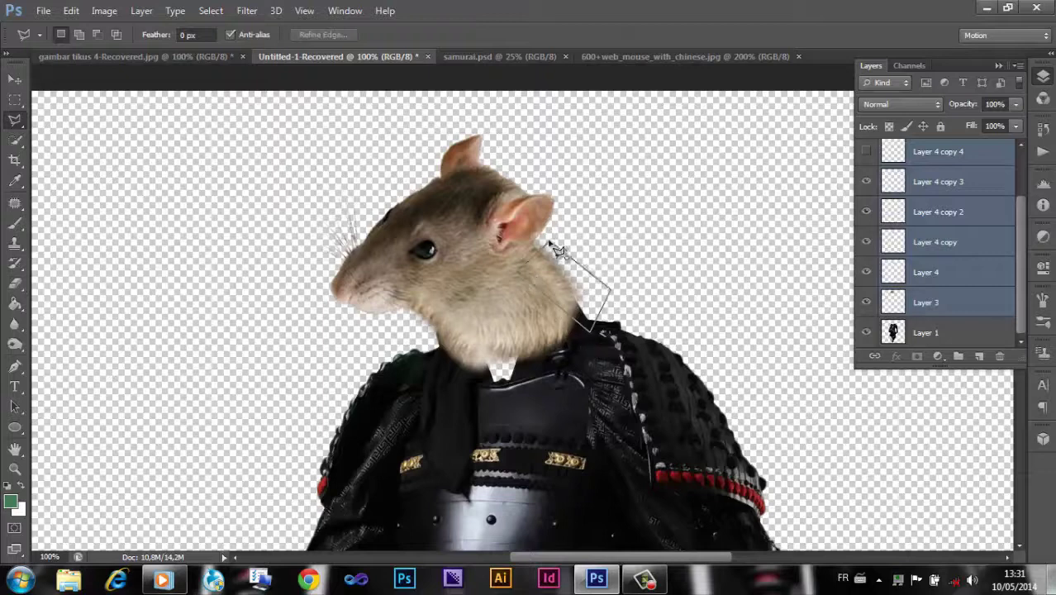
pyautogui.click(555, 251)
pyautogui.press('v')
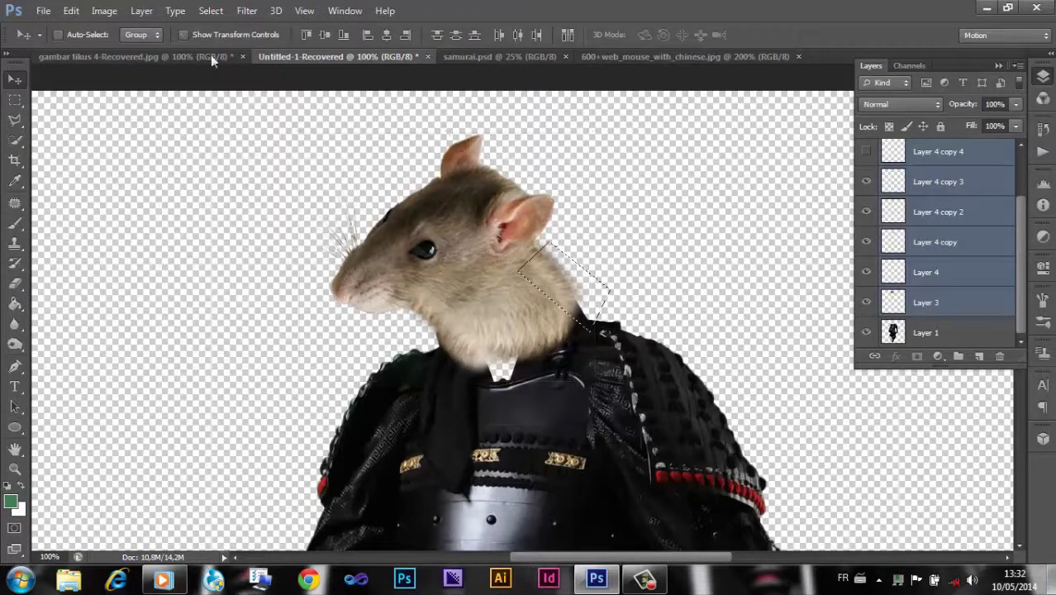
pyautogui.press('m')
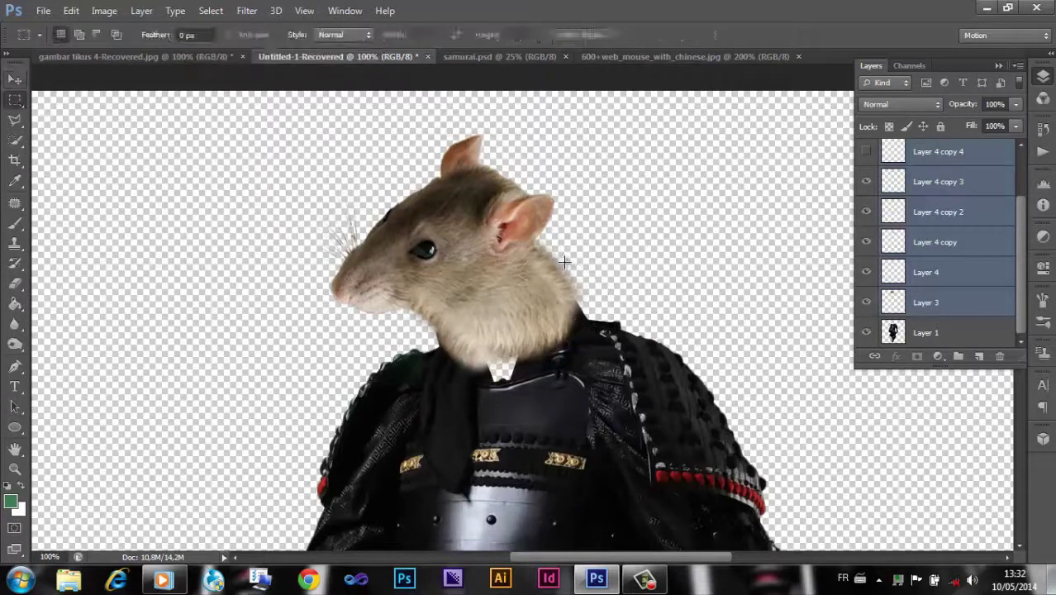
pyautogui.moveTo(614, 254); pyautogui.dragTo(535, 306)
pyautogui.press('v')
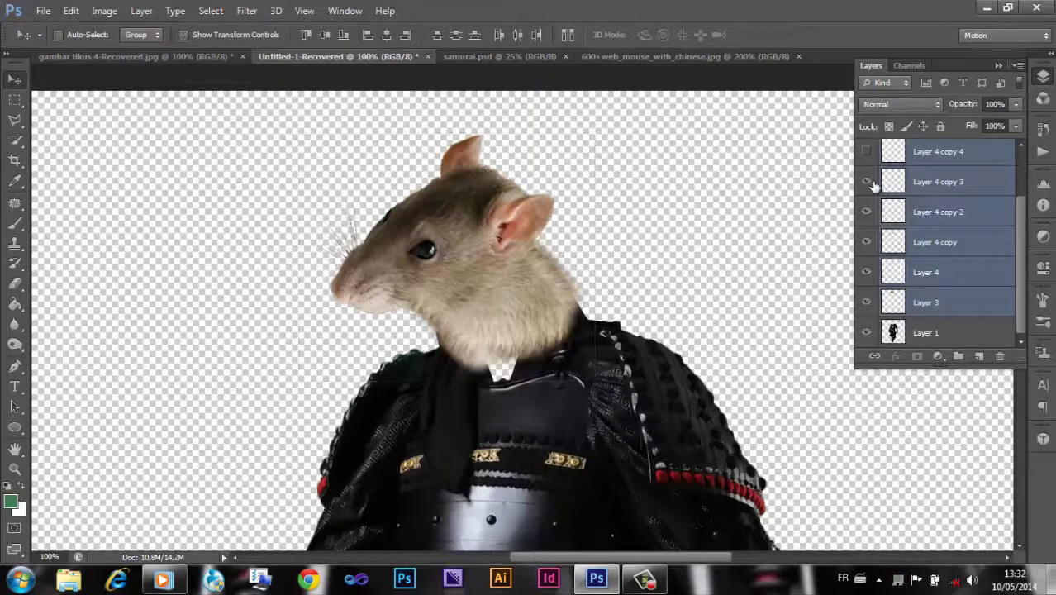
# - Warp the neck fur on Layer 4 copy 2
pyautogui.click(877, 242)
pyautogui.click(877, 211)
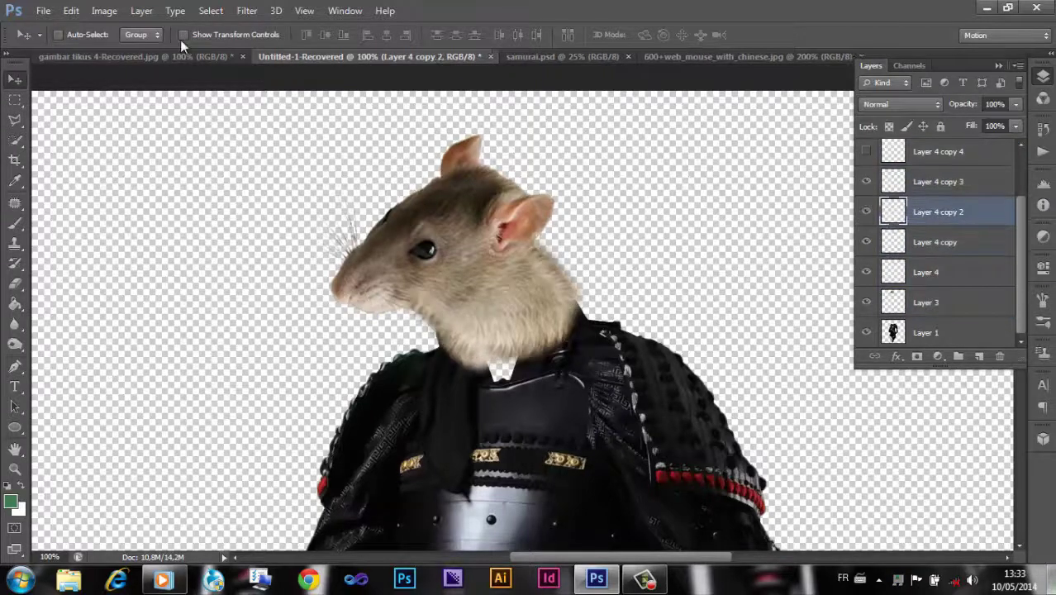
pyautogui.hotkey('ctrl', 't')
pyautogui.press('Return')
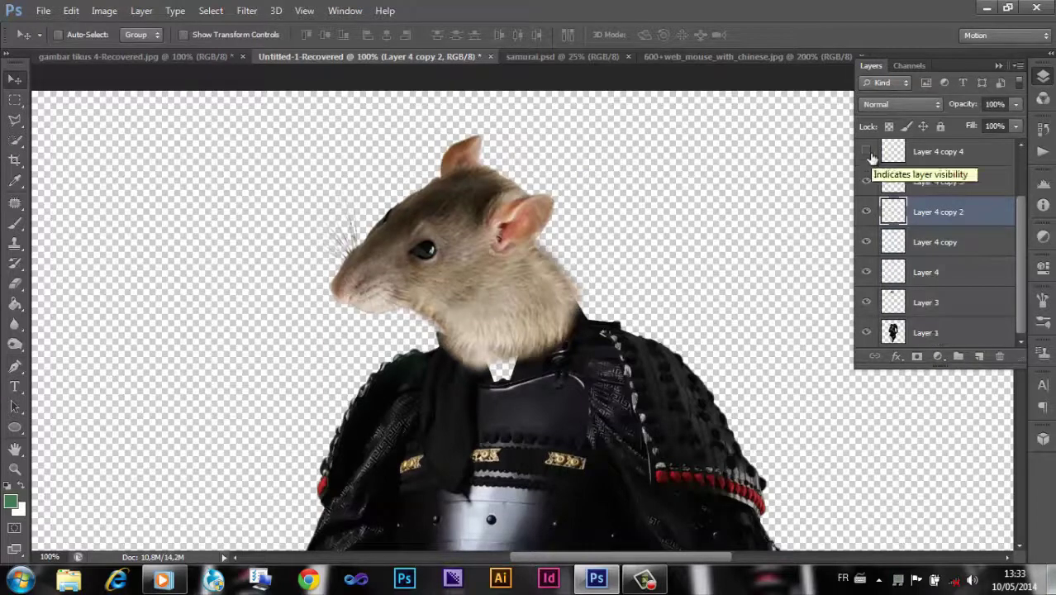
# - Duplicate the neck fur with Ctrl+J and warp the new copy
pyautogui.hotkey('ctrl', 'j')
pyautogui.hotkey('ctrl', 't')
pyautogui.rightClick(562, 227)
pyautogui.click(578, 295)
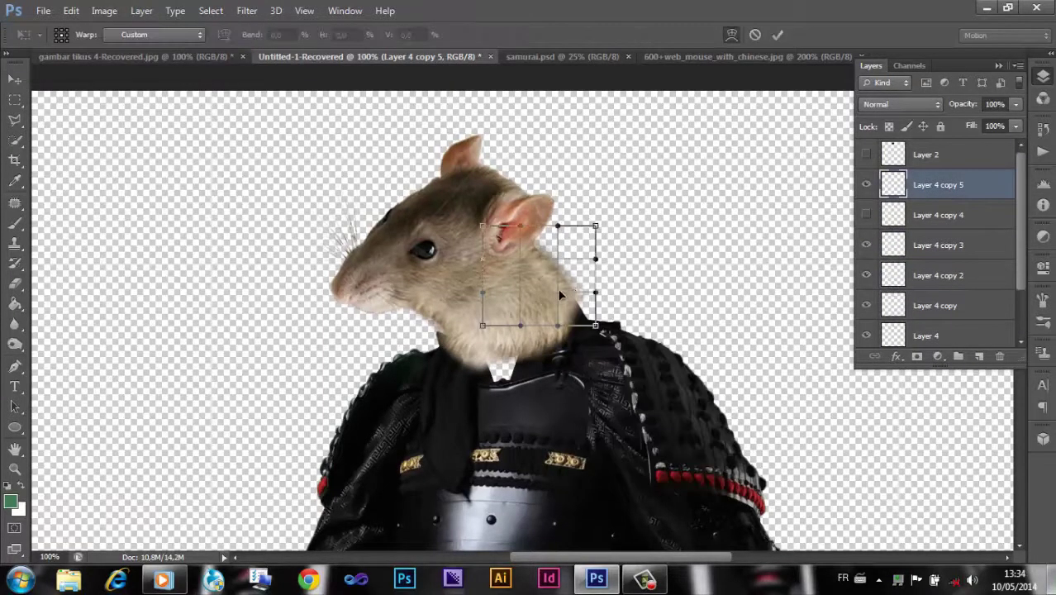
pyautogui.press('Return')
pyautogui.click(615, 219)
pyautogui.press('Return')
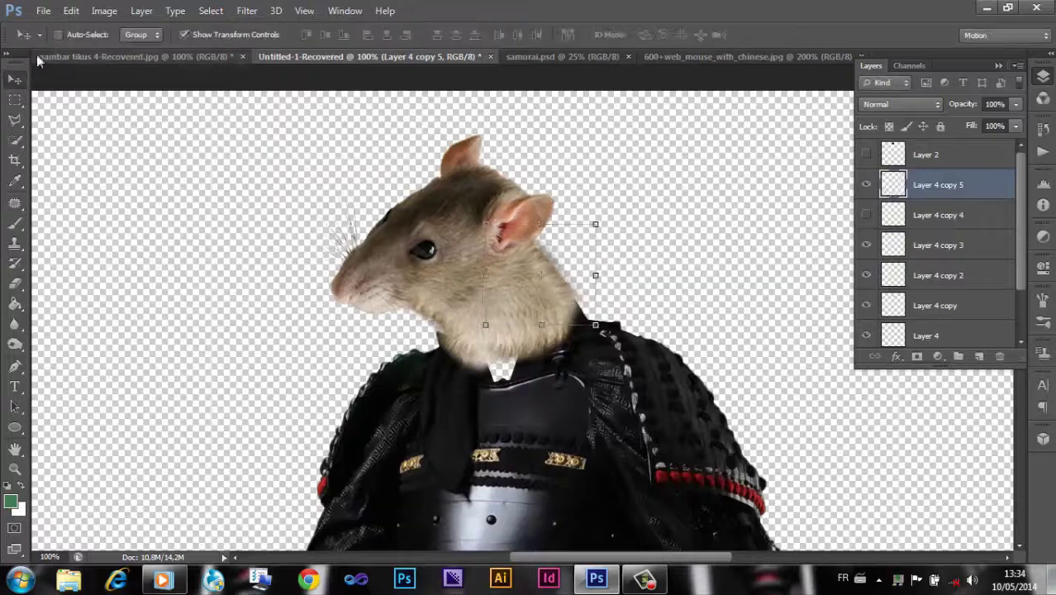
# - Hide Layer 4 copy 3, show Layer 4 copy 2 and select Layer 3
pyautogui.click(877, 221)
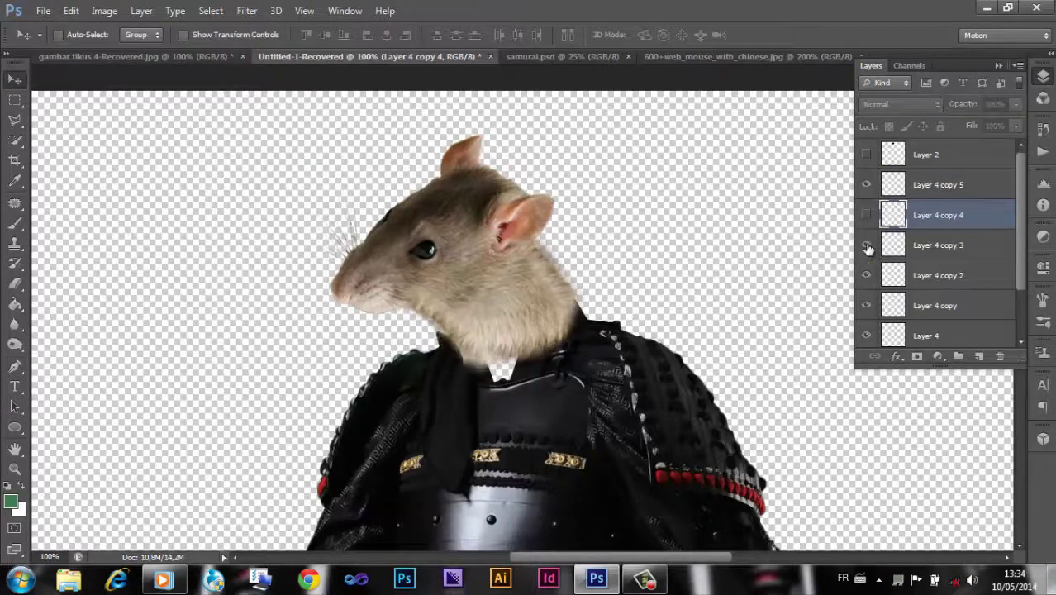
pyautogui.click(927, 251)
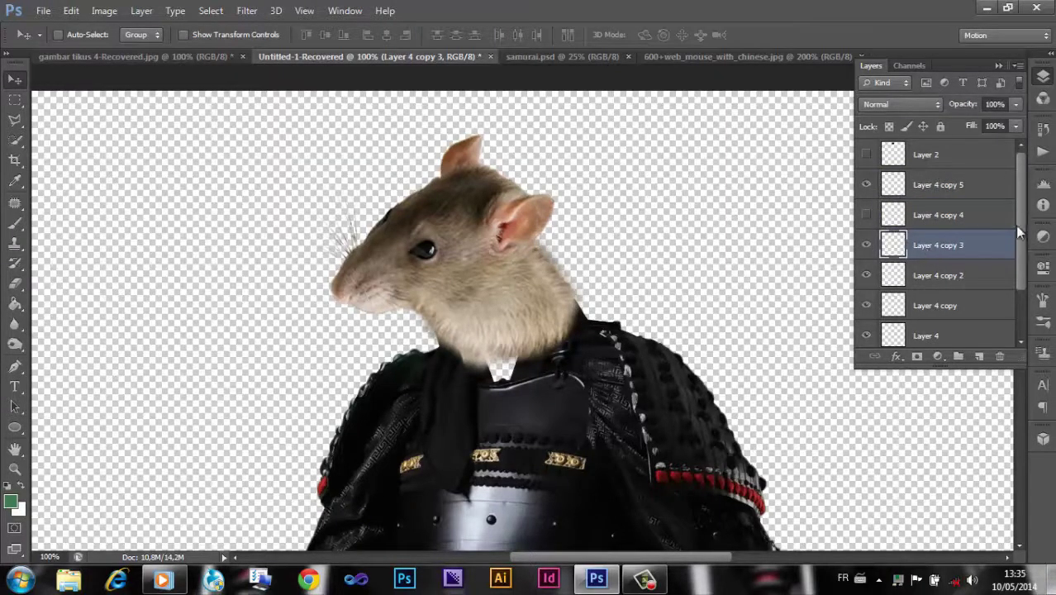
pyautogui.scroll(-2, 1015, 226)
pyautogui.click(866, 181)
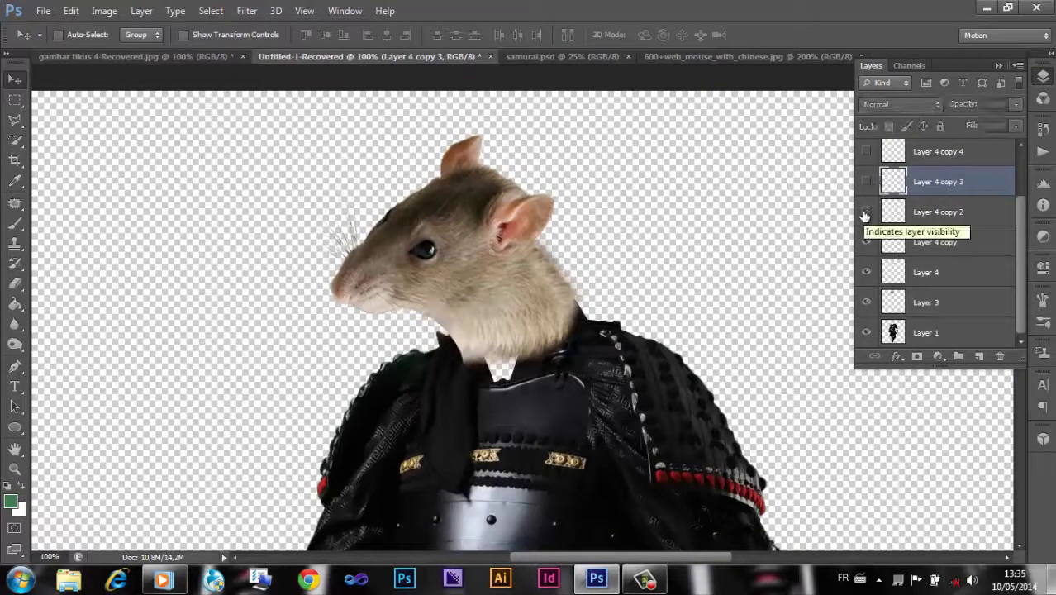
pyautogui.click(865, 211)
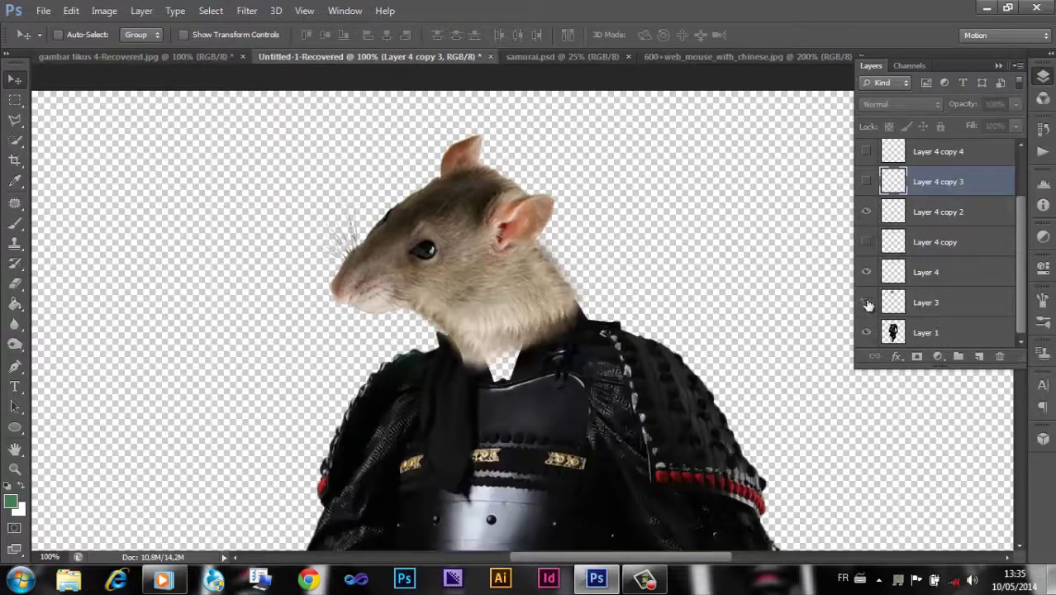
pyautogui.click(925, 303)
pyautogui.scroll(2, 520, 304)
pyautogui.press('e')
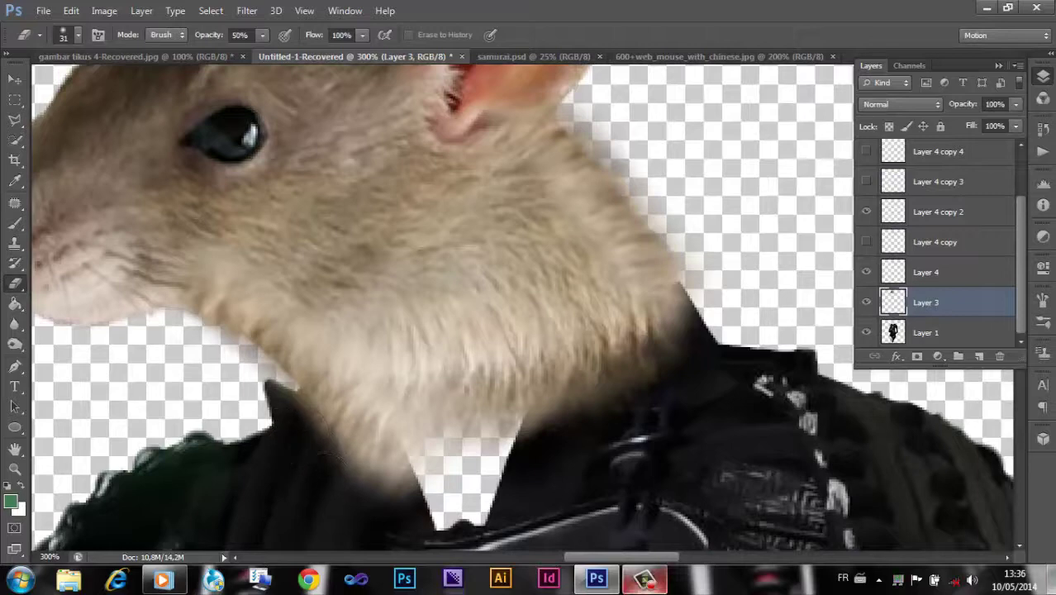
# - Show Layer 4 copy and lower its fill so the extra neck fur is semi-transparent
pyautogui.click(865, 241)
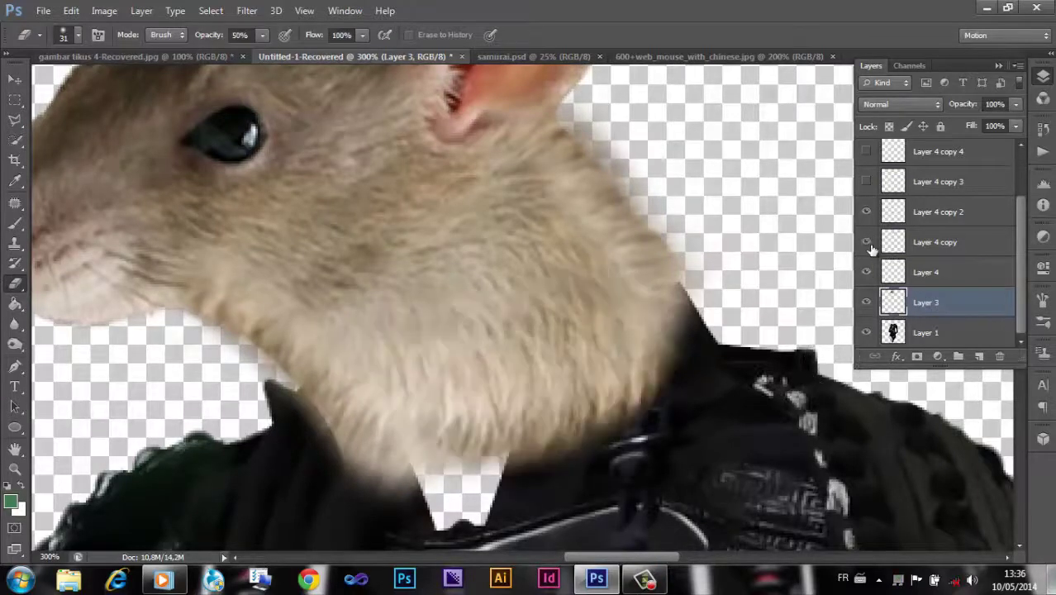
pyautogui.click(933, 241)
pyautogui.click(14, 80)
pyautogui.moveTo(998, 147)
pyautogui.mouseDown()
pyautogui.moveTo(974, 142)
pyautogui.moveTo(988, 143)
pyautogui.mouseUp()
# - On Layer 1, lasso the collar beside the neck and warp it to fit the neck
pyautogui.click(925, 332)
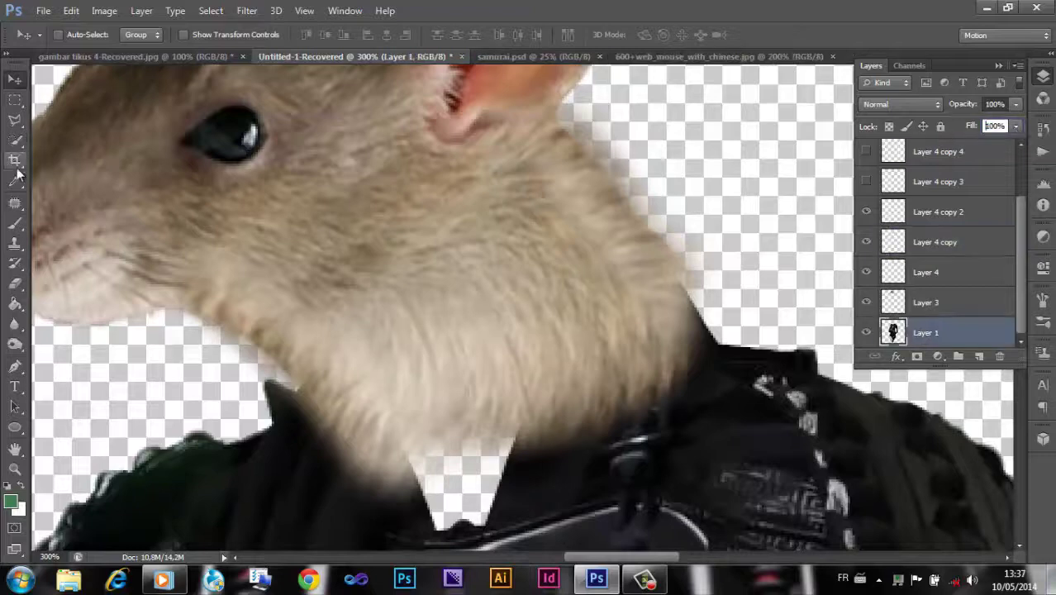
pyautogui.click(14, 120)
pyautogui.moveTo(262, 421); pyautogui.dragTo(365, 421)
pyautogui.hotkey('ctrl', 't')
pyautogui.rightClick(318, 347)
pyautogui.click(331, 201)
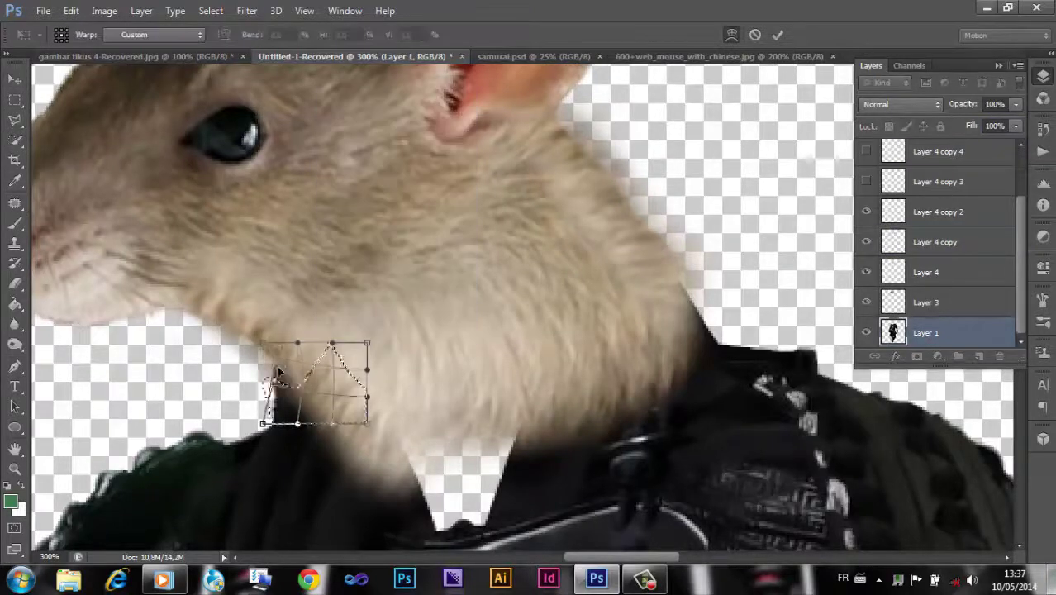
pyautogui.moveTo(318, 346); pyautogui.dragTo(297, 310)
pyautogui.click(777, 34)
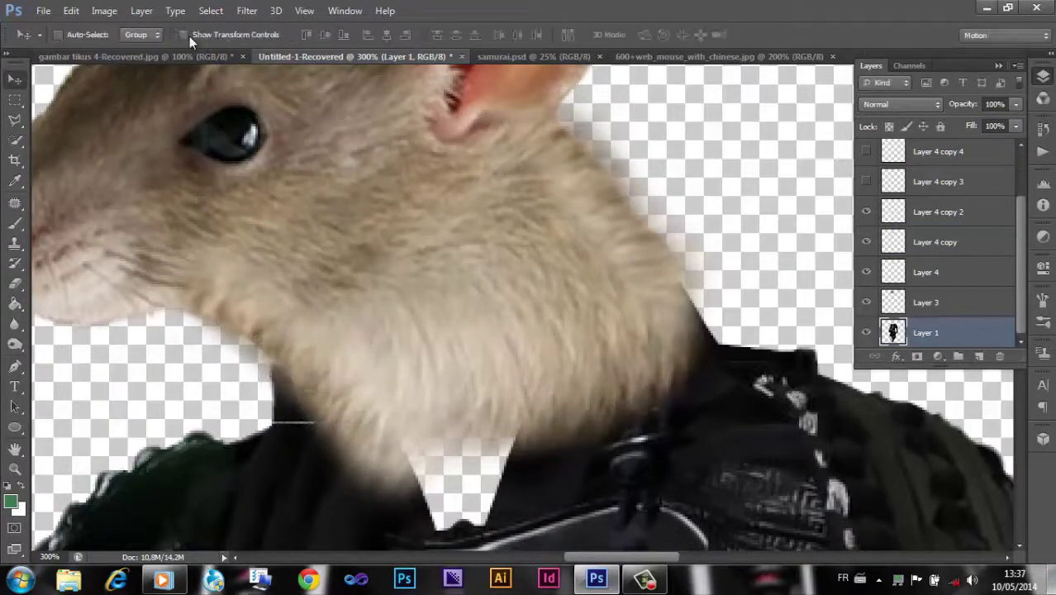
pyautogui.hotkey('ctrl', 't')
pyautogui.press('Return')
pyautogui.hotkey('ctrl', 'd')
# - Switch to the Clone Stamp tool and check its brush size and hardness
pyautogui.press('o')
pyautogui.press('s')
pyautogui.click(77, 34)
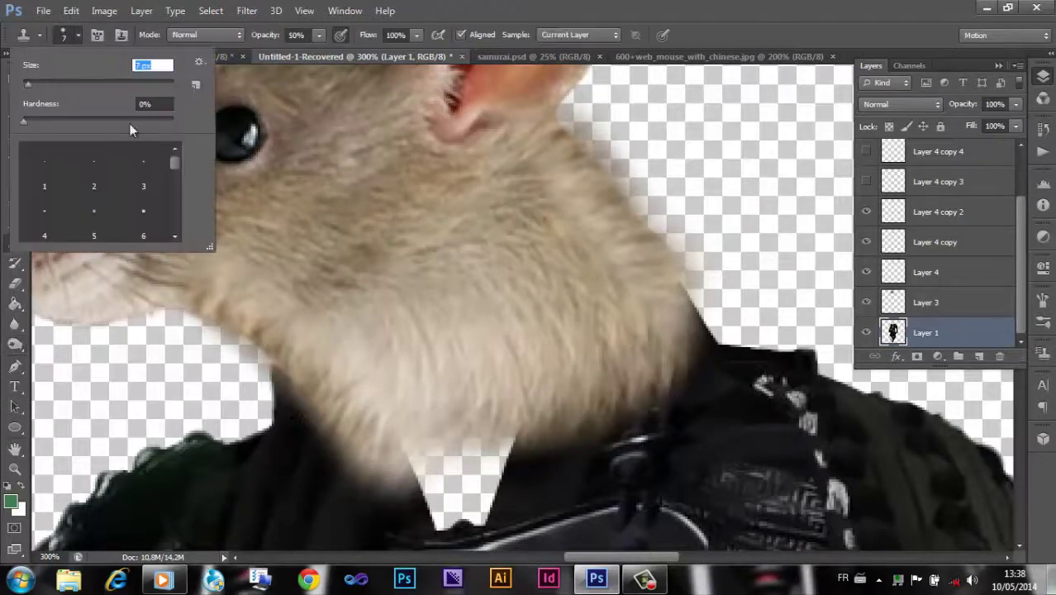
pyautogui.press('Return')
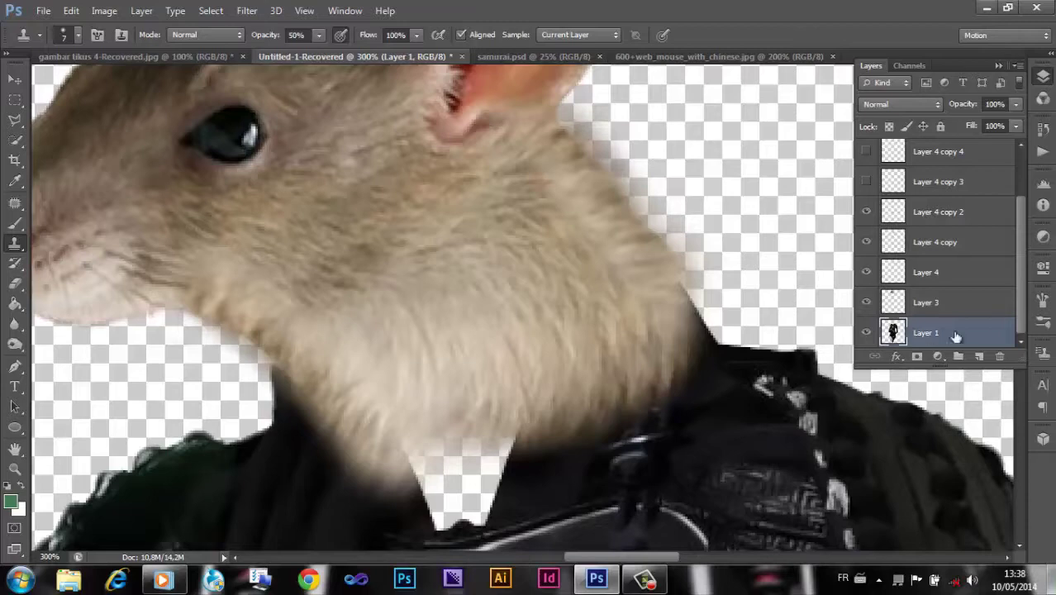
# - Show Layer 4 copy 3 and adjust its fill opacity
pyautogui.click(866, 180)
pyautogui.click(938, 181)
pyautogui.click(15, 79)
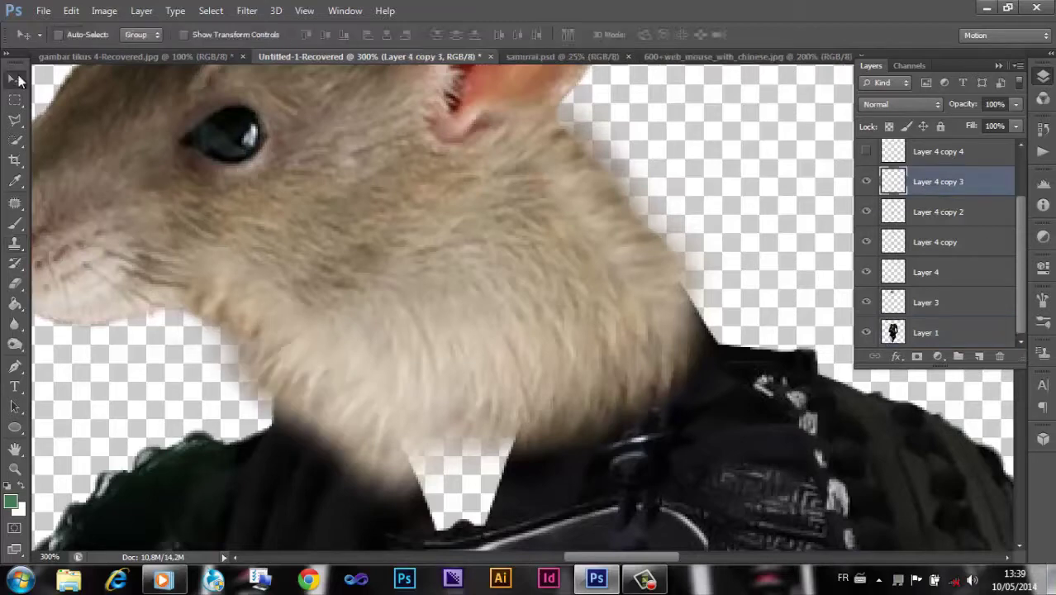
pyautogui.click(1017, 129)
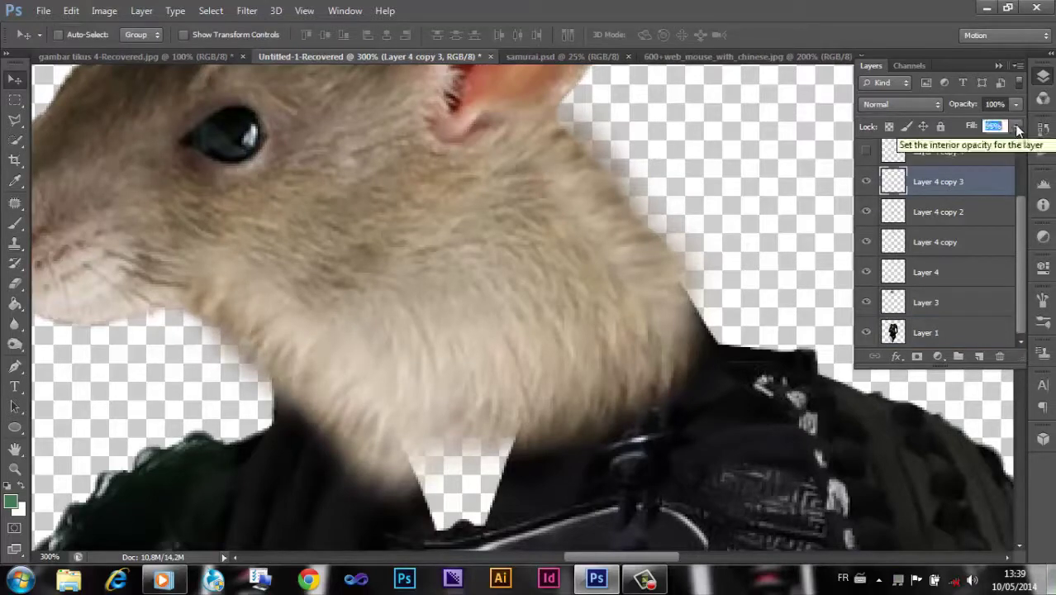
# - Duplicate a fur patch and move it into the collar's V-shaped gap
pyautogui.click(925, 271)
pyautogui.hotkey('ctrl', 'j')
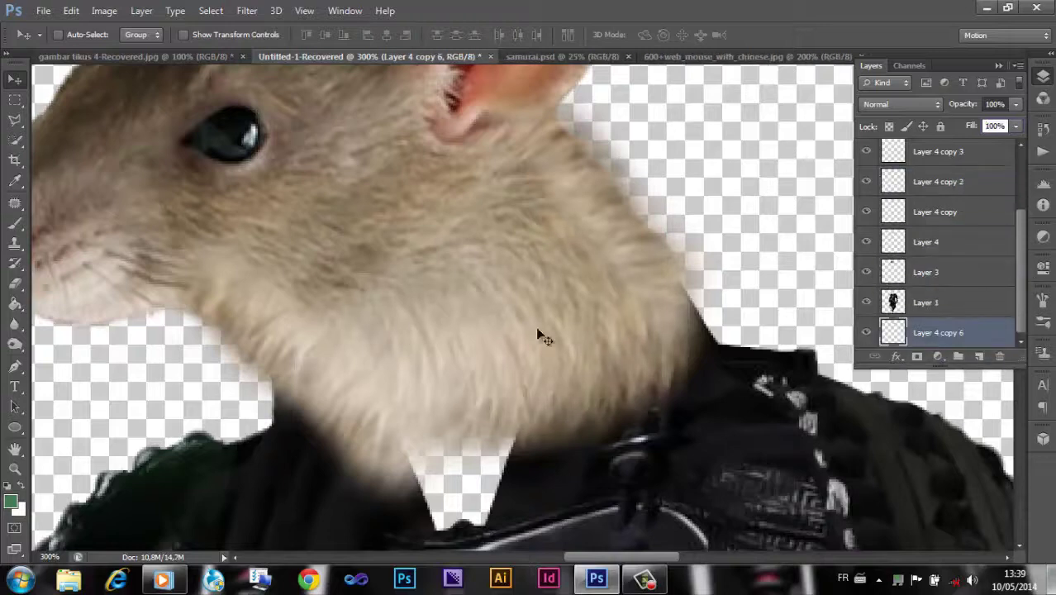
pyautogui.moveTo(541, 334); pyautogui.dragTo(462, 425)
pyautogui.hotkey('ctrl', 't')
pyautogui.press('Return')
# - Create a new empty layer, pick the brush and zoom in on the samurai torso
pyautogui.hotkey('ctrl', 'shift', 'alt', 'n')
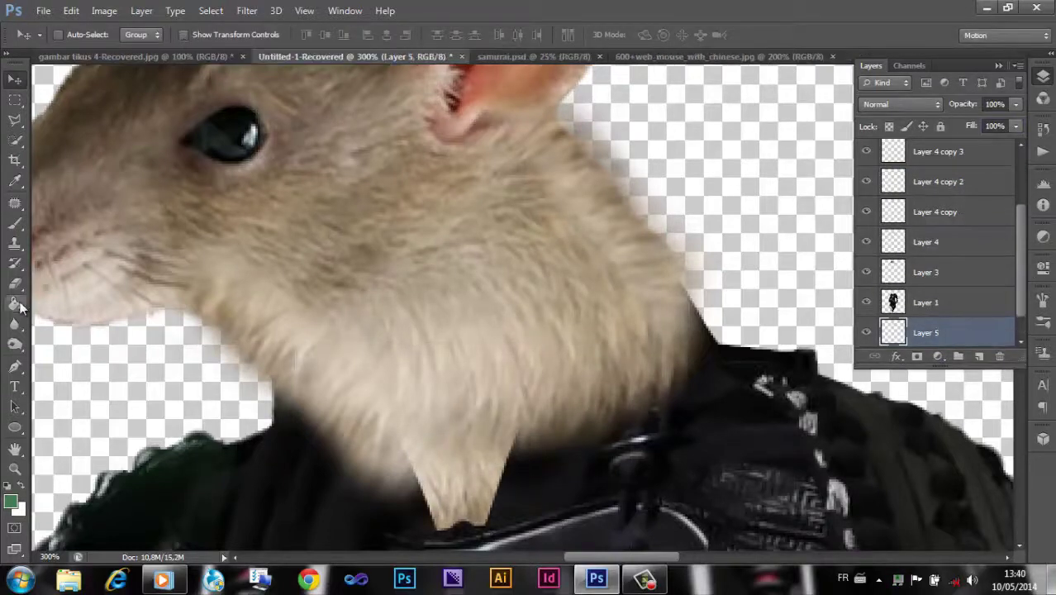
pyautogui.press('b')
pyautogui.click(78, 35)
pyautogui.press('Escape')
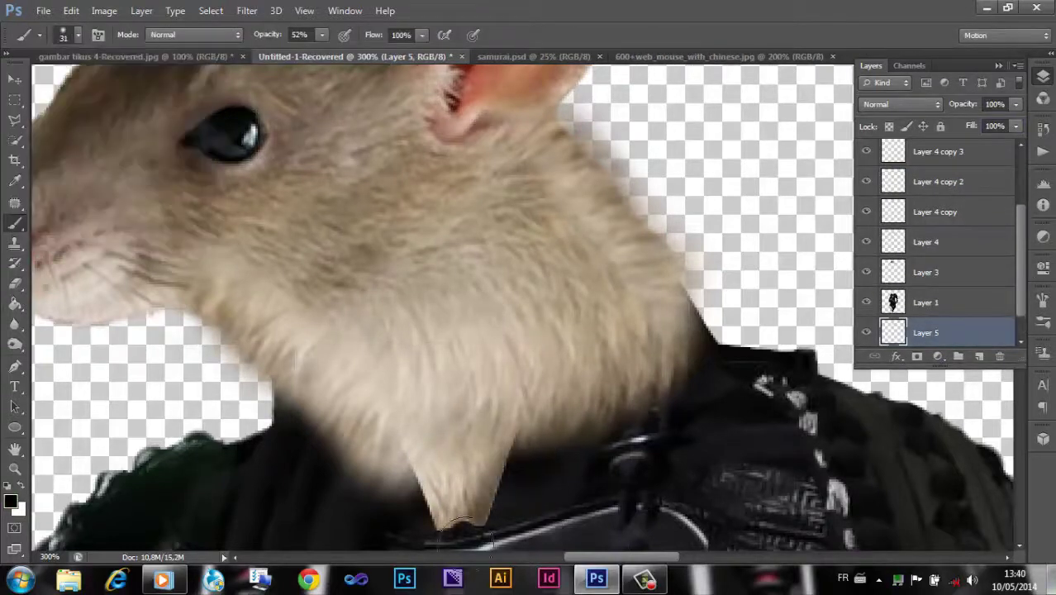
pyautogui.hotkey('ctrl', '-')
pyautogui.hotkey('ctrl', '-')
pyautogui.hotkey('ctrl', '-')
pyautogui.hotkey('ctrl', '+')
pyautogui.hotkey('ctrl', '+')
# - Select the rat head layers, Layer 4 copy 5 down through Layer 4, with the Move tool
pyautogui.scroll(5, 837, 248)
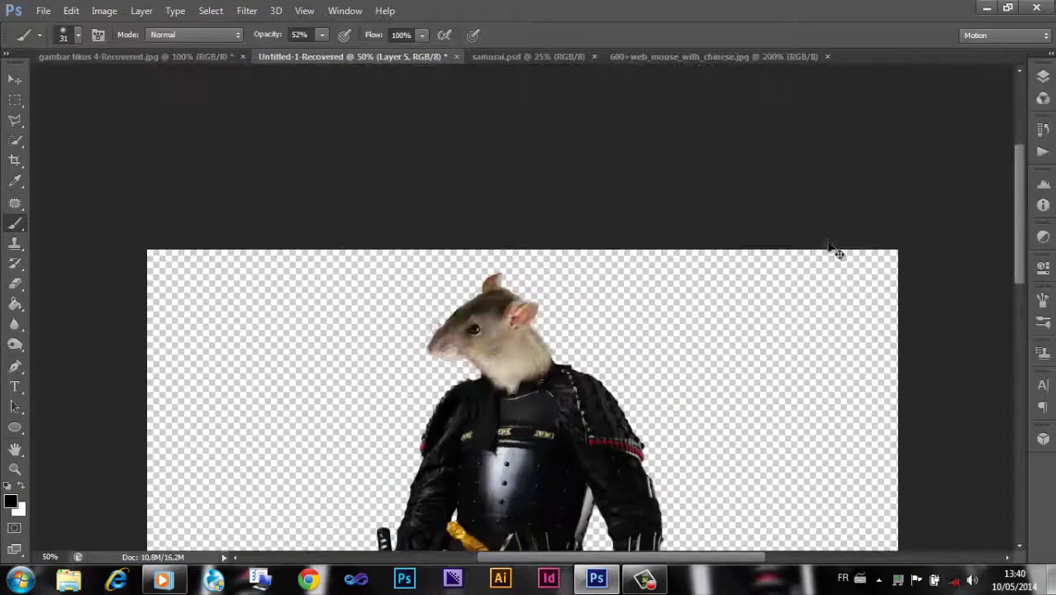
pyautogui.hotkey('ctrl', '+')
pyautogui.hotkey('ctrl', '+')
pyautogui.click(1042, 75)
pyautogui.scroll(2, 934, 248)
pyautogui.click(933, 185)
pyautogui.keyDown('shift'); pyautogui.click(925, 246); pyautogui.keyUp('shift')
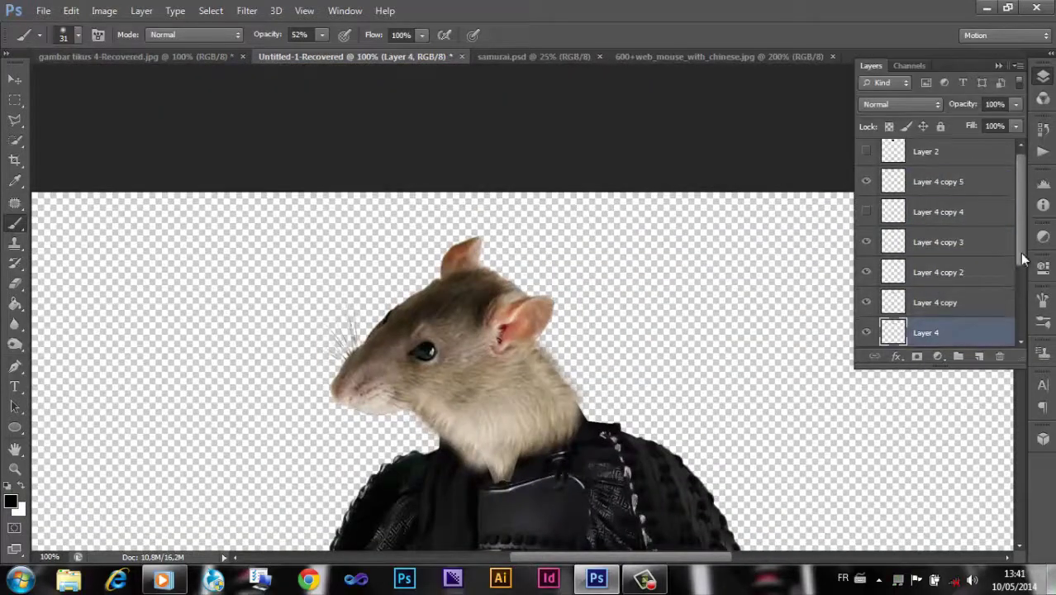
pyautogui.keyDown('shift'); pyautogui.click(925, 336); pyautogui.keyUp('shift')
pyautogui.press('v')
# - Scale the rat head to about 94% width and 96% height and move it onto the collar
pyautogui.hotkey('ctrl', 't')
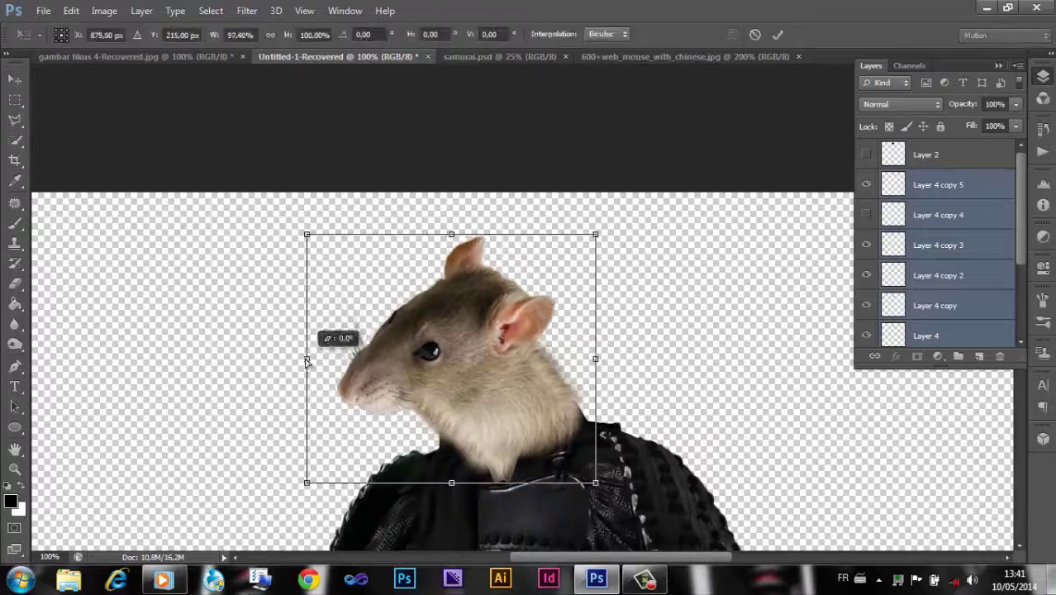
pyautogui.moveTo(311, 337); pyautogui.dragTo(318, 240)
pyautogui.moveTo(311, 479); pyautogui.dragTo(313, 480)
pyautogui.moveTo(461, 392); pyautogui.dragTo(461, 392)
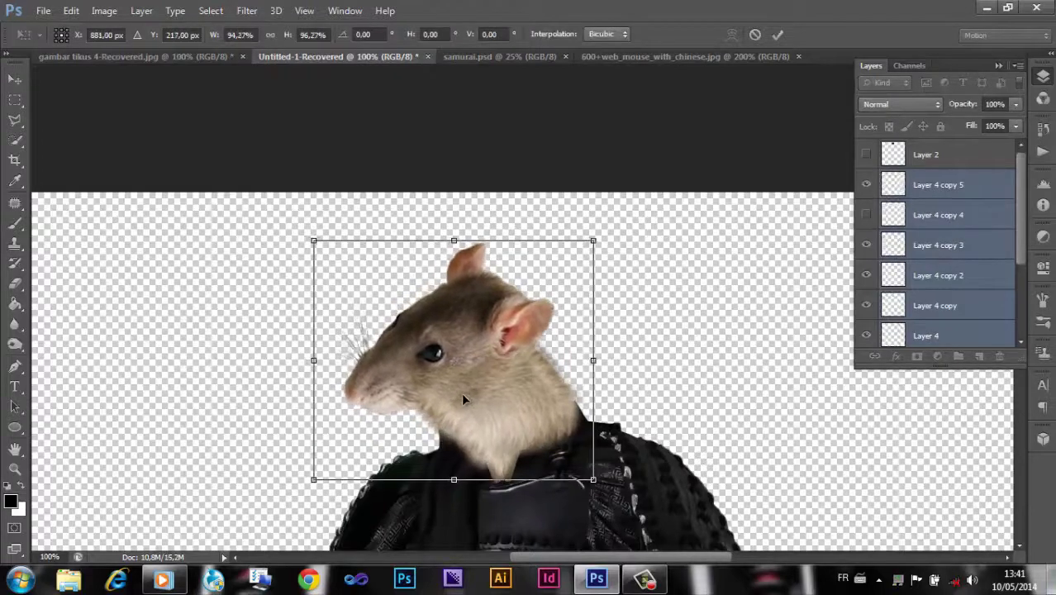
pyautogui.moveTo(591, 240); pyautogui.dragTo(595, 238)
pyautogui.moveTo(311, 479); pyautogui.dragTo(306, 479)
pyautogui.rightClick(450, 240)
pyautogui.press('Return')
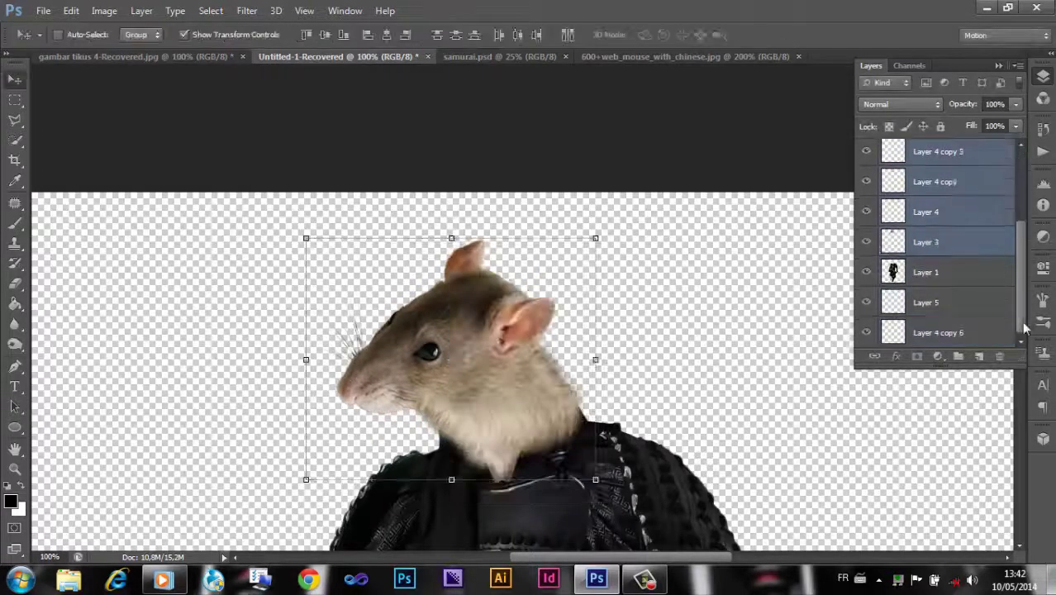
# - Tilt the rat head slightly and check its fit on the neck at several zoom levels
pyautogui.click(185, 35)
pyautogui.hotkey('ctrl', '+')
pyautogui.hotkey('ctrl', '-')
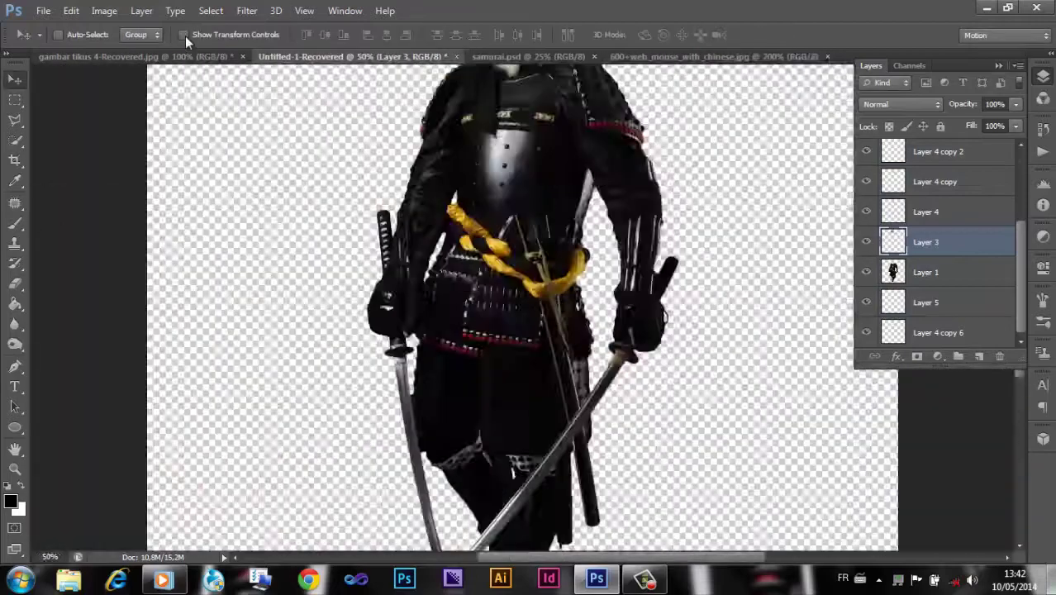
pyautogui.hotkey('ctrl', '-')
pyautogui.hotkey('ctrl', '-')
pyautogui.moveTo(563, 287); pyautogui.dragTo(500, 245)
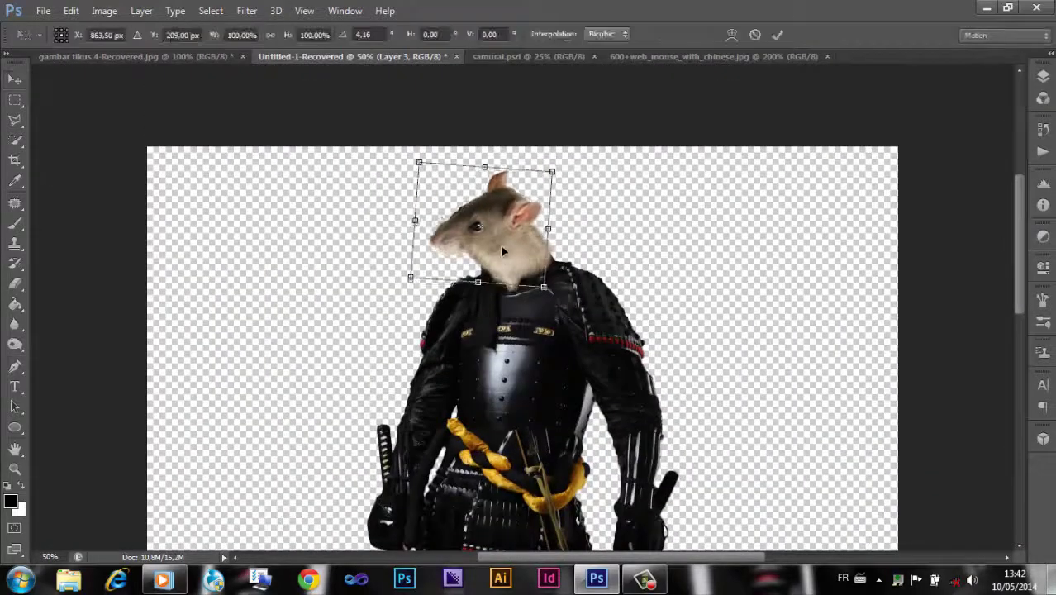
pyautogui.press('Return')
pyautogui.click(183, 34)
pyautogui.hotkey('ctrl', '-')
pyautogui.hotkey('ctrl', '+')
pyautogui.hotkey('ctrl', '+')
pyautogui.hotkey('ctrl', '+')
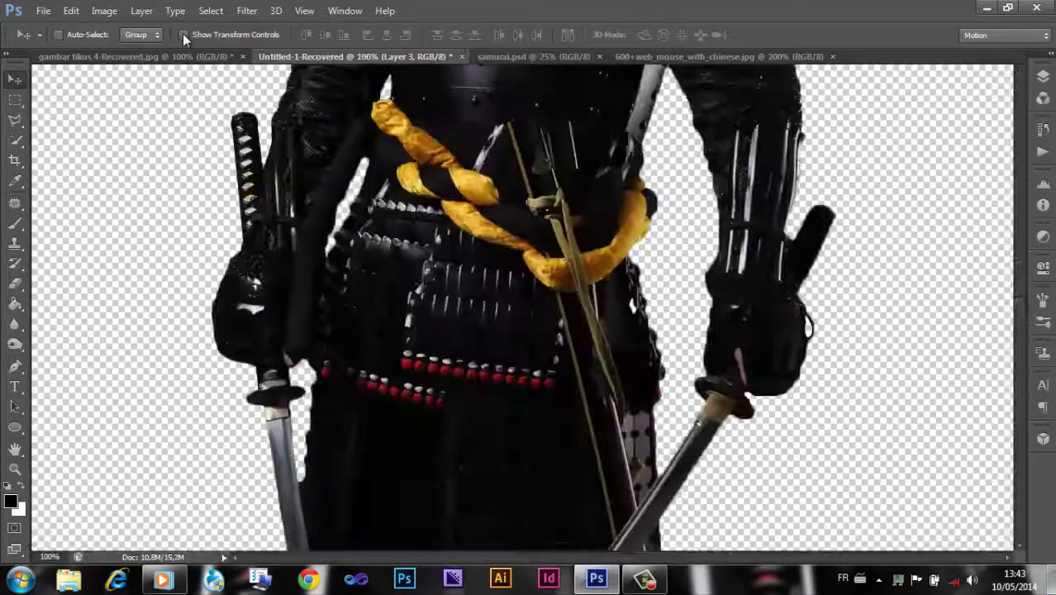
pyautogui.hotkey('ctrl', '+')
pyautogui.hotkey('ctrl', '+')
pyautogui.click(1042, 76)
# - Check the eraser brush settings on the Layer 4 copy 2 fur layer
pyautogui.click(934, 153)
pyautogui.press('e')
pyautogui.click(77, 34)
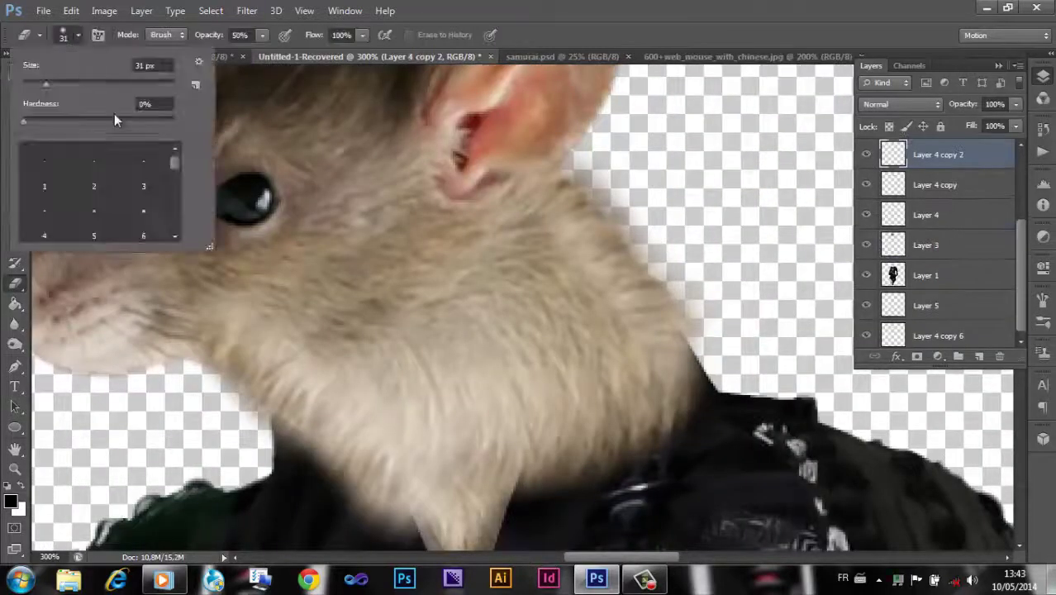
pyautogui.press('Escape')
# - Add new Layer 6 above the samurai body Layer 1 with the Brush tool active
pyautogui.click(976, 286)
pyautogui.press('b')
pyautogui.click(978, 356)
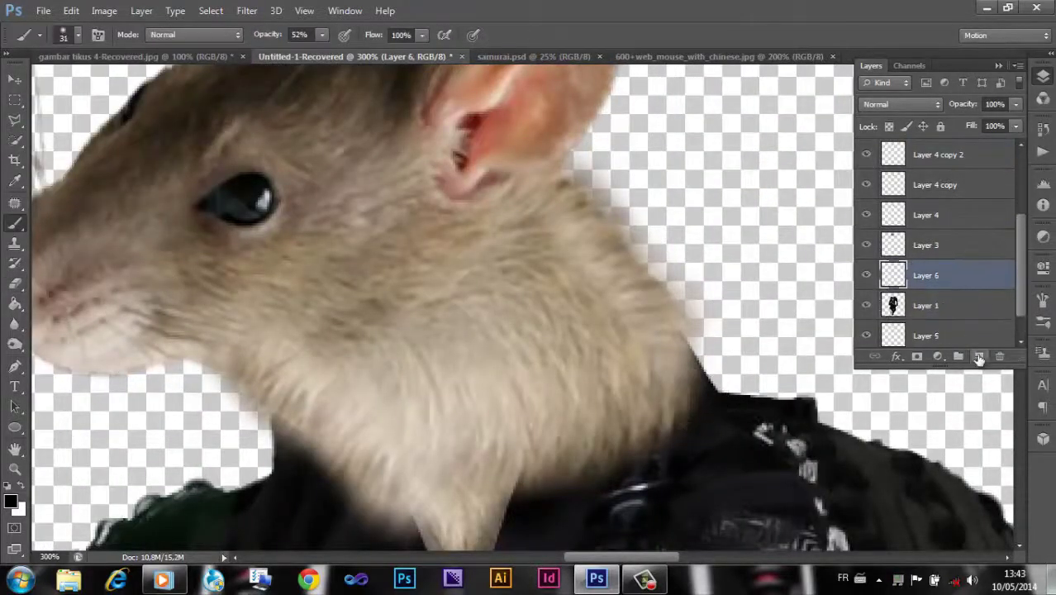
pyautogui.scroll(-5, 377, 322)
pyautogui.press('Tab')
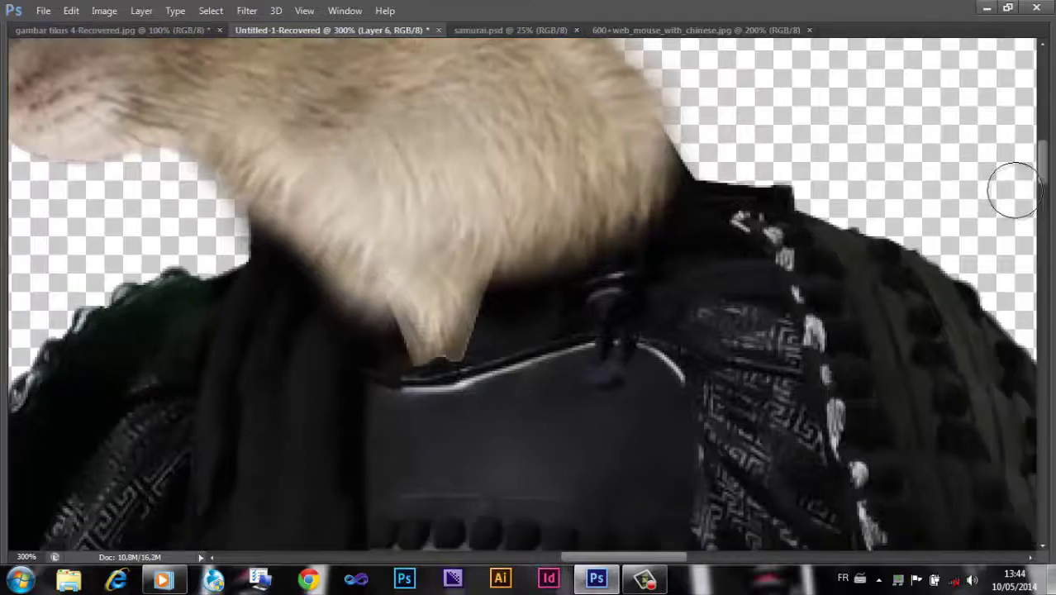
pyautogui.hotkey('ctrl', '-')
pyautogui.hotkey('ctrl', '-')
pyautogui.hotkey('ctrl', '-')
# - Review the armour at different zooms and reselect the samurai body Layer 1
pyautogui.moveTo(1042, 190); pyautogui.dragTo(1044, 221)
pyautogui.hotkey('ctrl', '+')
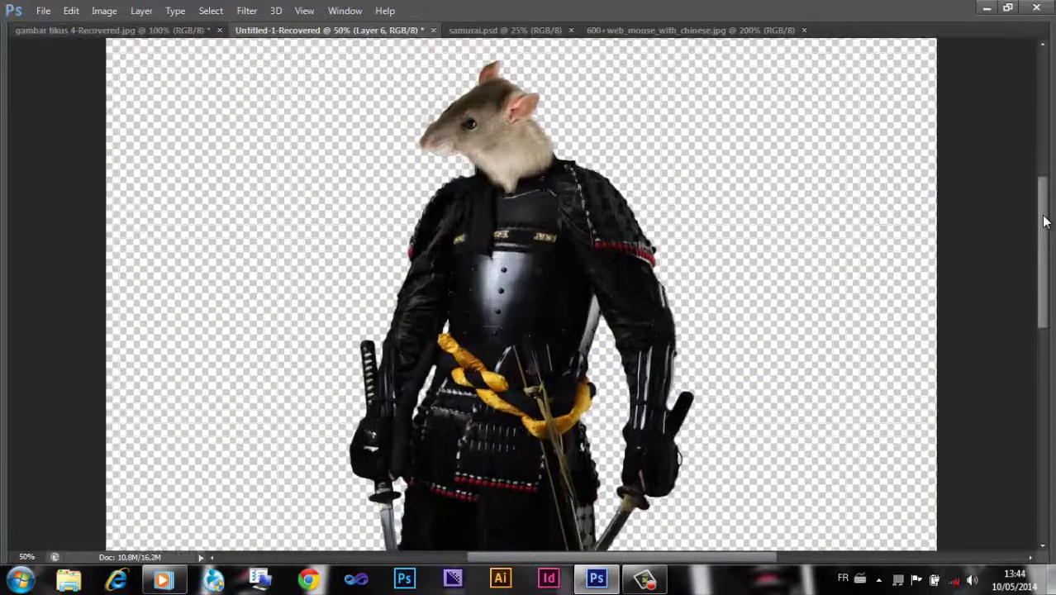
pyautogui.hotkey('ctrl', '+')
pyautogui.scroll(-2, 1043, 221)
pyautogui.hotkey('ctrl', '-')
pyautogui.press('Tab')
pyautogui.click(1043, 130)
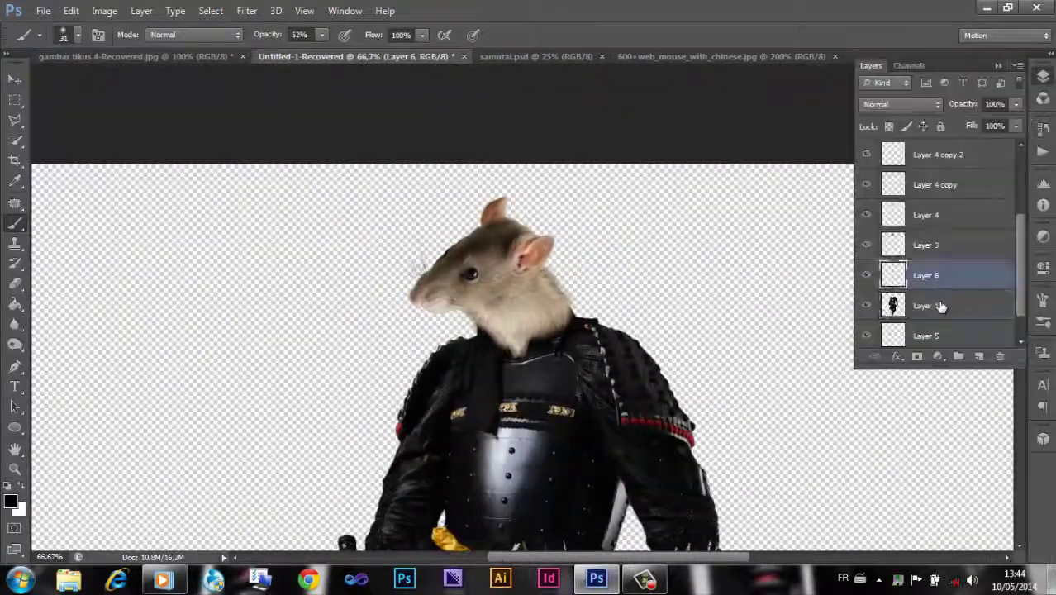
pyautogui.click(940, 307)
pyautogui.hotkey('ctrl', '-')
pyautogui.hotkey('ctrl', '-')
pyautogui.hotkey('ctrl', '-')
# - Preview a Levels output-white drop to 190 on the body layer, then cancel it
pyautogui.doubleClick(865, 307)
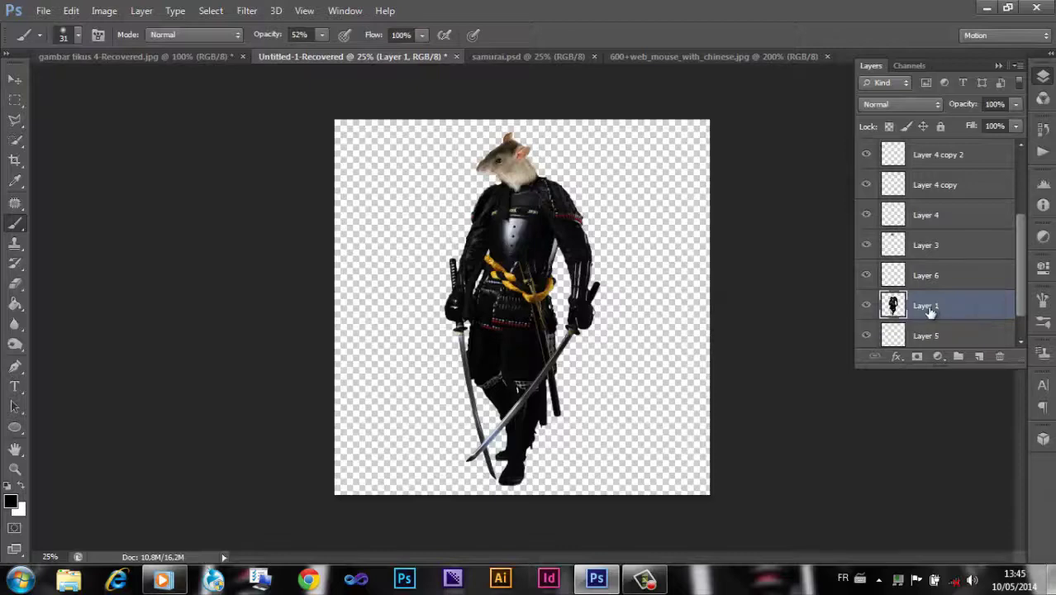
pyautogui.hotkey('ctrl', 'l')
pyautogui.moveTo(1037, 360); pyautogui.dragTo(931, 368)
pyautogui.press('Escape')
# - Add a Gradient Map adjustment layer blended in Soft Light mode
pyautogui.click(1043, 266)
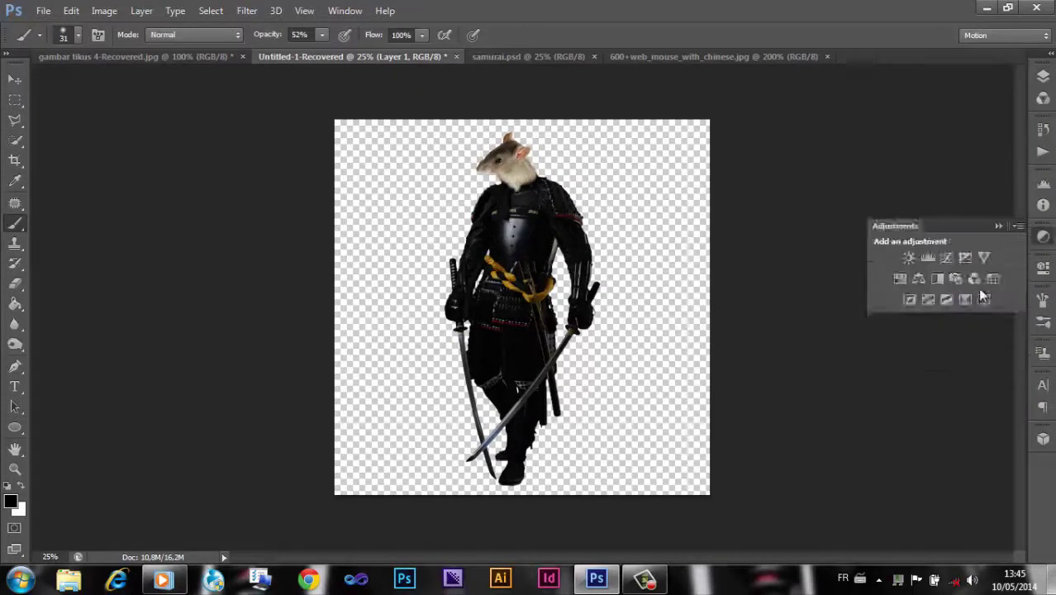
pyautogui.click(981, 296)
pyautogui.click(1043, 77)
pyautogui.click(900, 104)
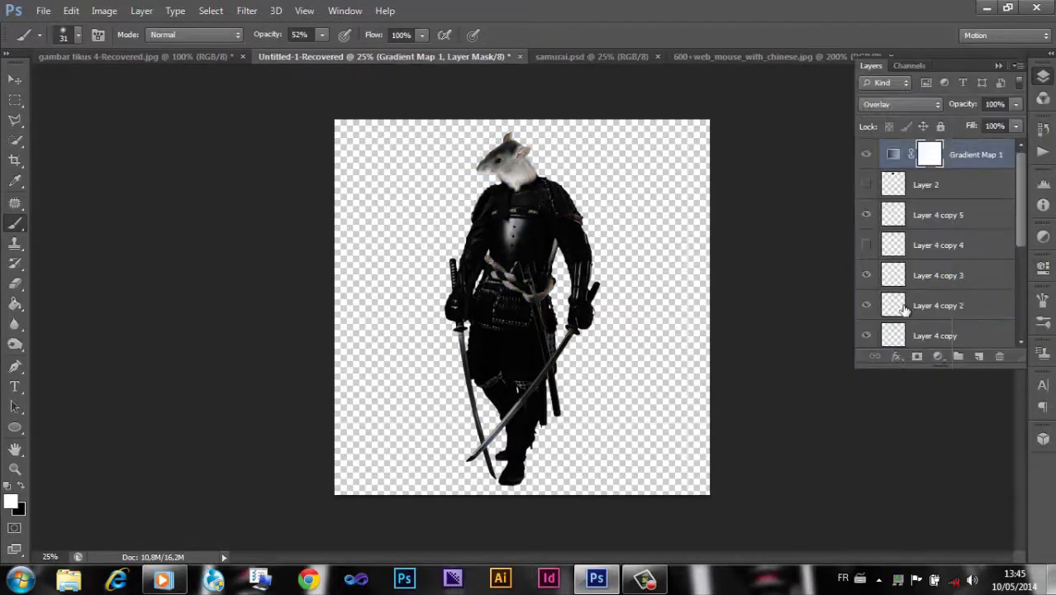
pyautogui.click(905, 309)
pyautogui.hotkey('ctrl', '1')
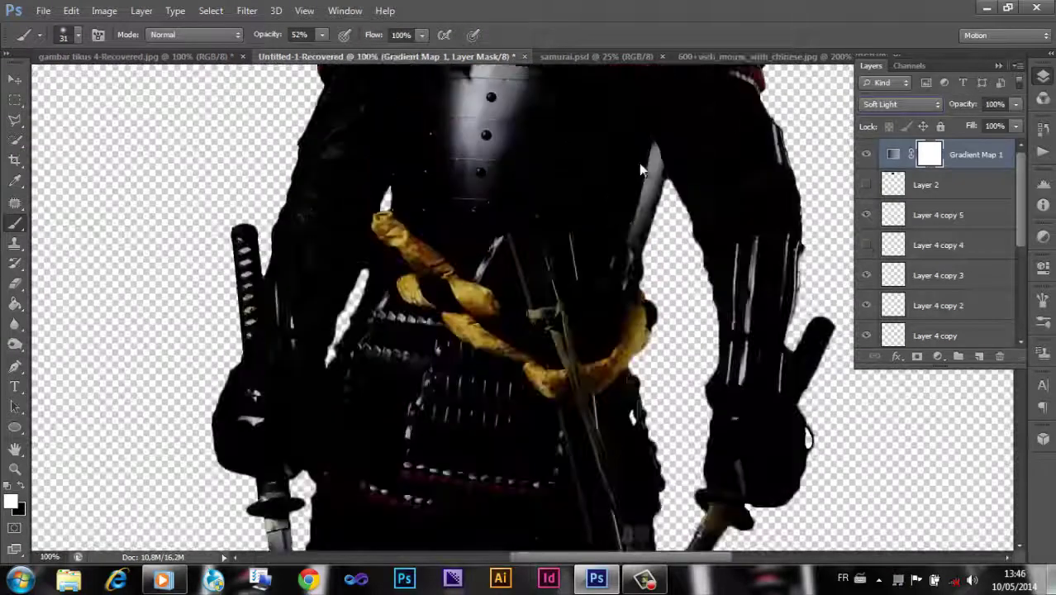
# - Set the eraser to 11% opacity on the Layer 4 copy 2 armour layer
pyautogui.scroll(5, 639, 162)
pyautogui.click(905, 256)
pyautogui.press('e')
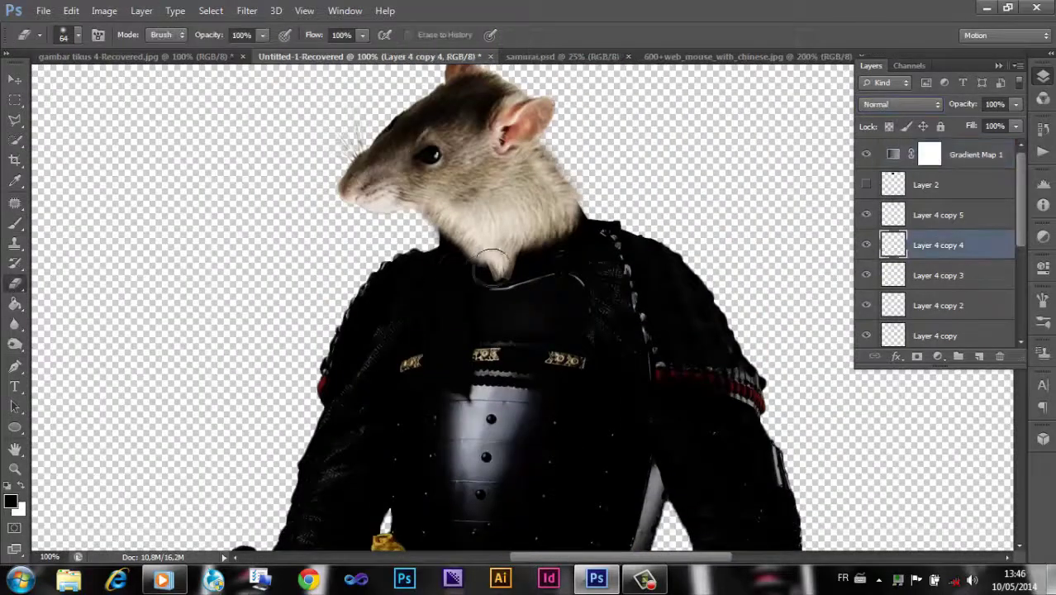
pyautogui.click(916, 307)
pyautogui.press('5')
pyautogui.press('8')
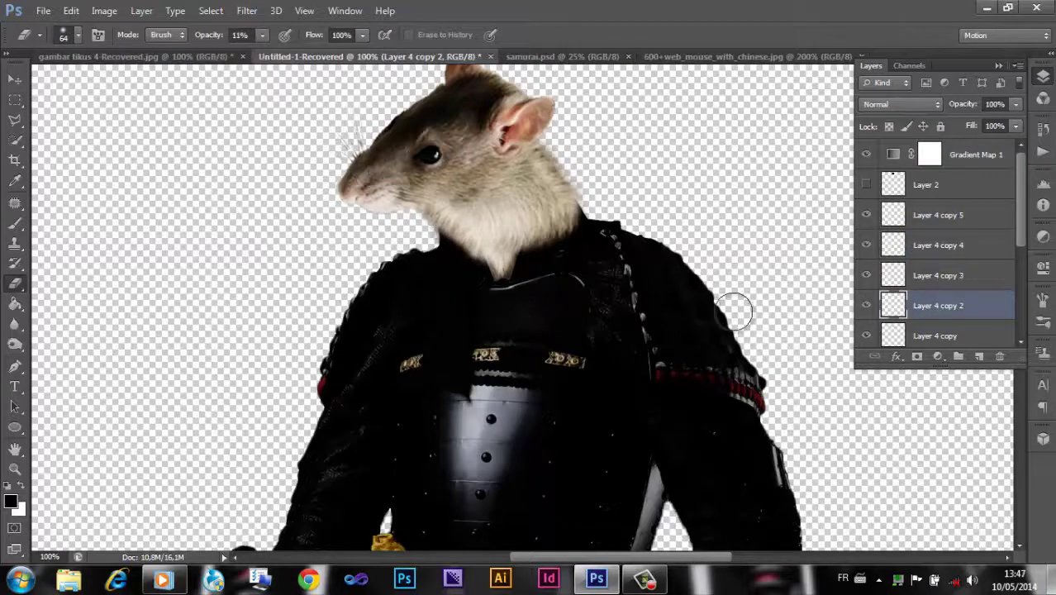
# - Try other blend modes on Gradient Map 1 and review the changes in History
pyautogui.scroll(-3, 1020, 231)
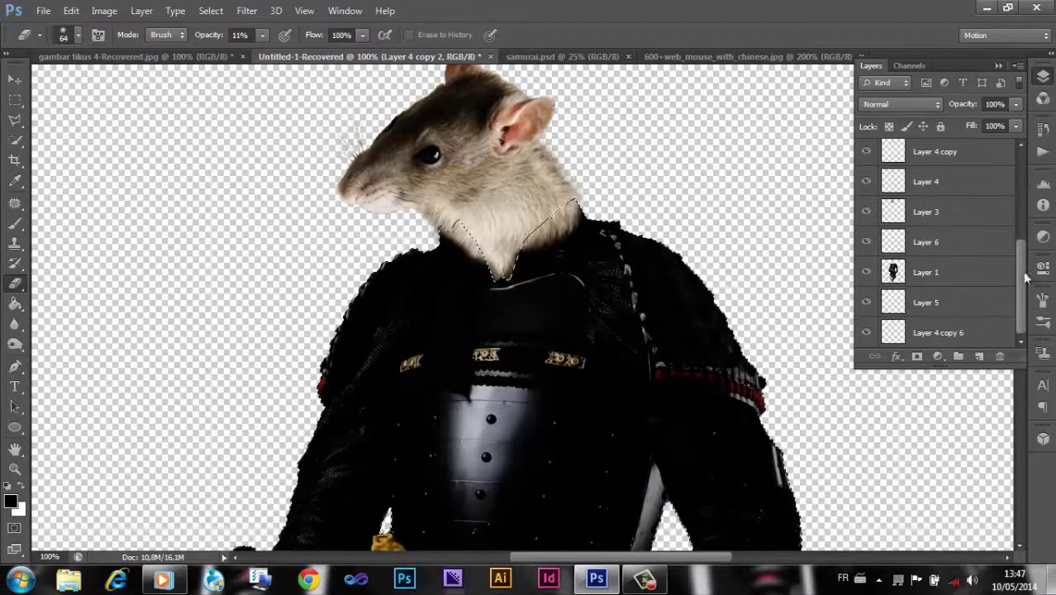
pyautogui.scroll(3, 1020, 231)
pyautogui.click(958, 154)
pyautogui.hotkey('ctrl', '-')
pyautogui.hotkey('ctrl', '-')
pyautogui.hotkey('ctrl', '-')
pyautogui.hotkey('ctrl', '-')
pyautogui.click(899, 104)
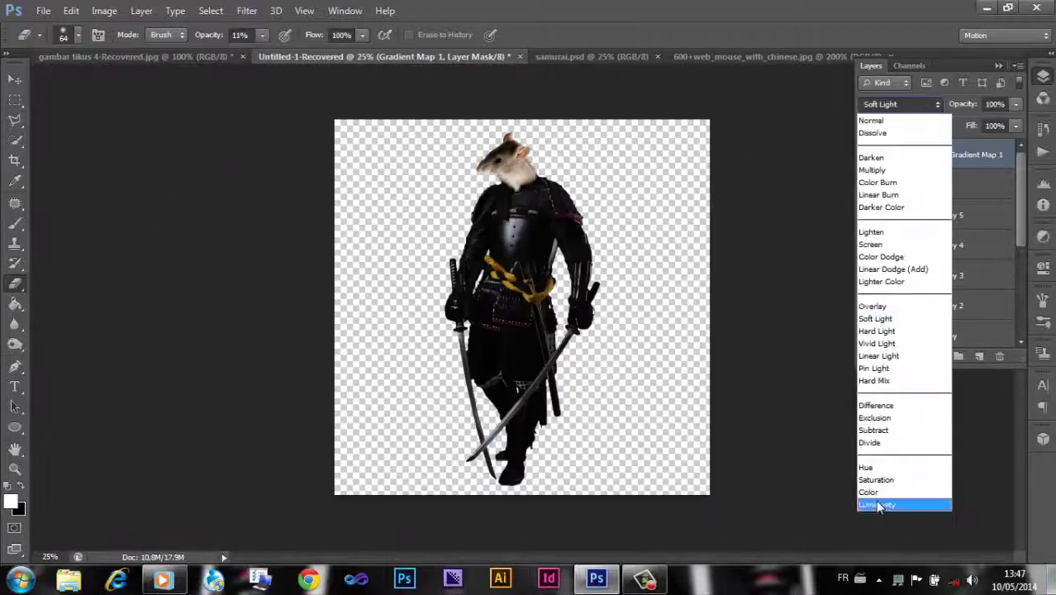
pyautogui.click(876, 495)
pyautogui.click(1043, 76)
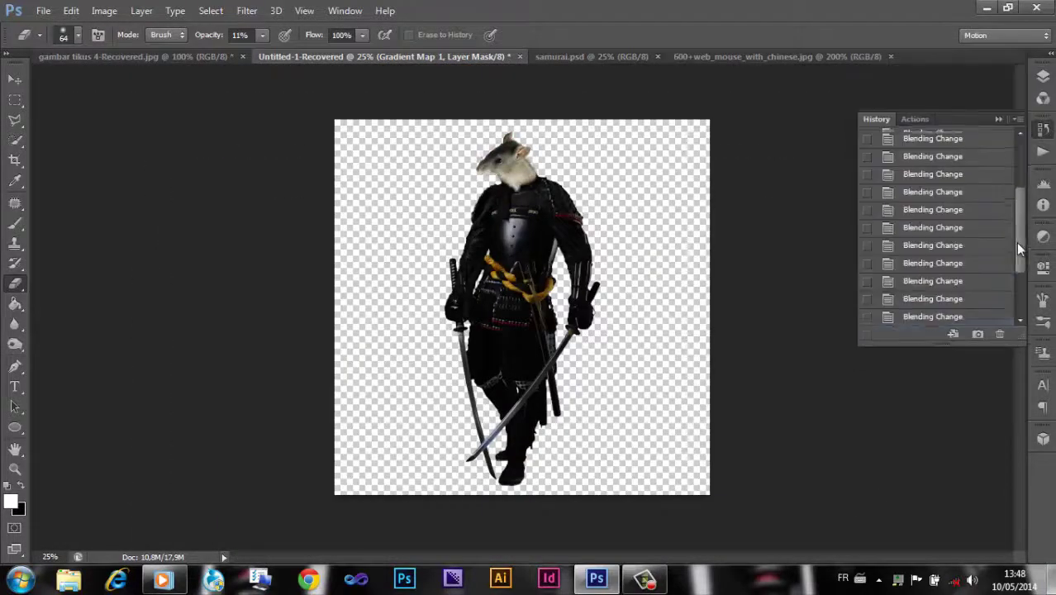
pyautogui.click(899, 104)
pyautogui.click(888, 302)
# - Delete Gradient Map 1, show the black hat on Layer 2 and darken it with Levels
pyautogui.click(1000, 356)
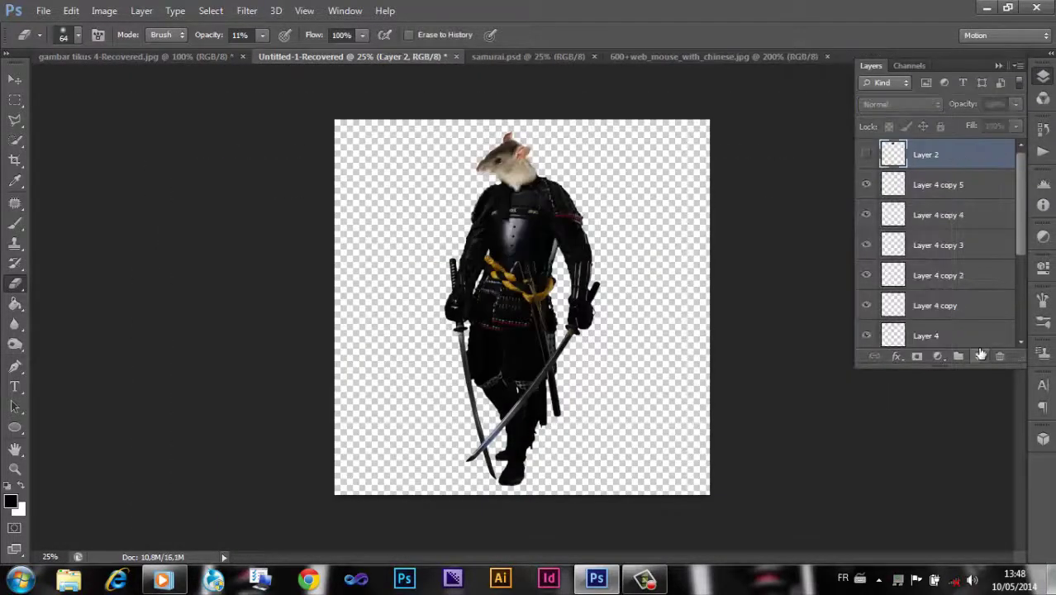
pyautogui.click(865, 154)
pyautogui.hotkey('ctrl', '+')
pyautogui.hotkey('ctrl', '+')
pyautogui.hotkey('ctrl', '+')
pyautogui.scroll(5, 529, 330)
pyautogui.hotkey('ctrl', 'l')
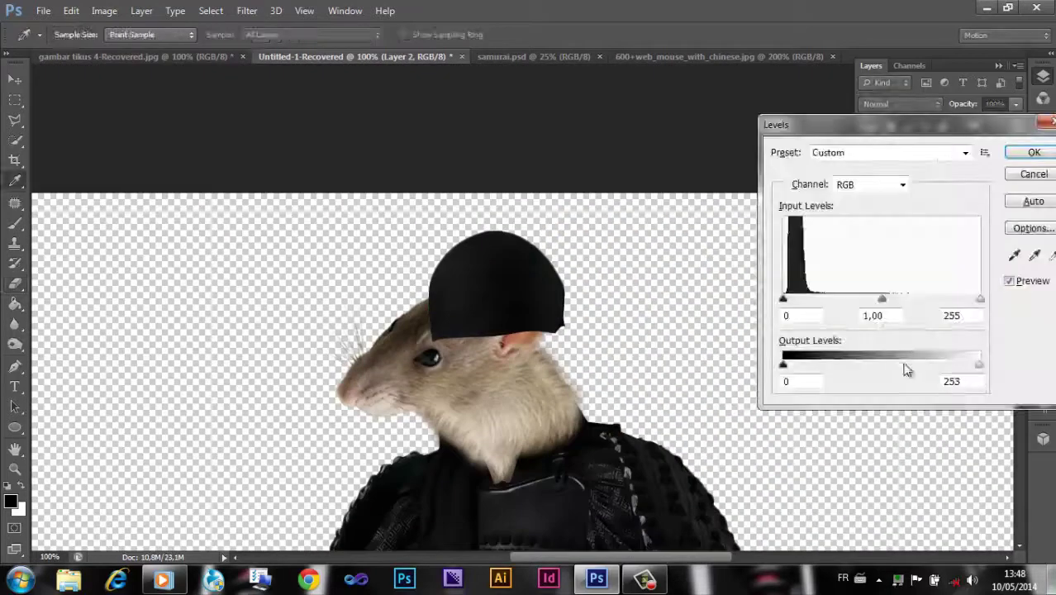
pyautogui.moveTo(903, 365); pyautogui.dragTo(919, 361)
pyautogui.press('Return')
# - Tilt the hat about 39°, squash it, and warp its corners onto the rat's head
pyautogui.hotkey('ctrl', 't')
pyautogui.moveTo(543, 217); pyautogui.dragTo(570, 270)
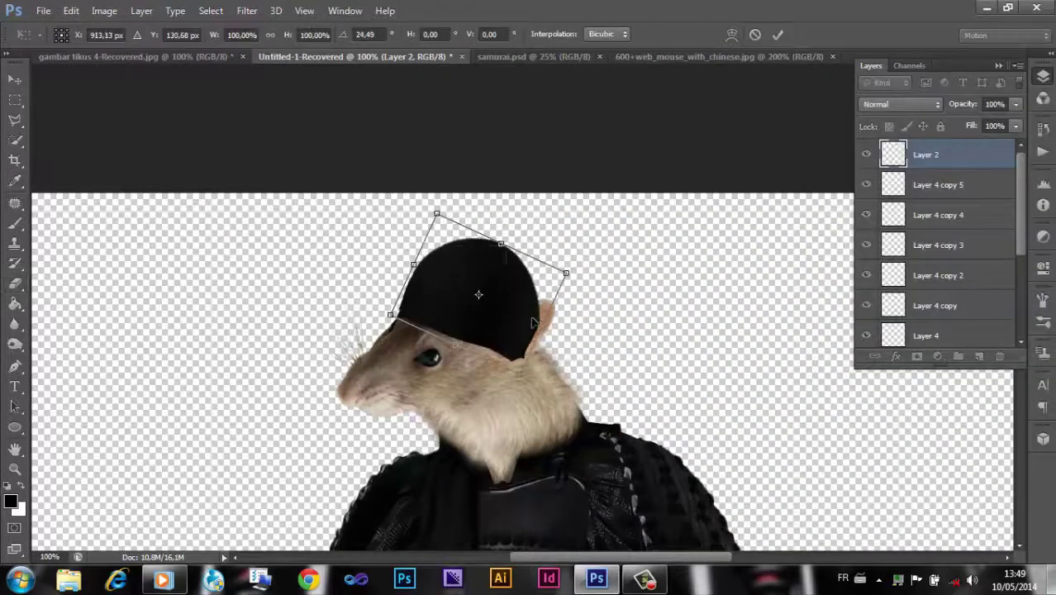
pyautogui.moveTo(501, 244)
pyautogui.mouseDown()
pyautogui.moveTo(483, 272)
pyautogui.moveTo(486, 315)
pyautogui.mouseUp()
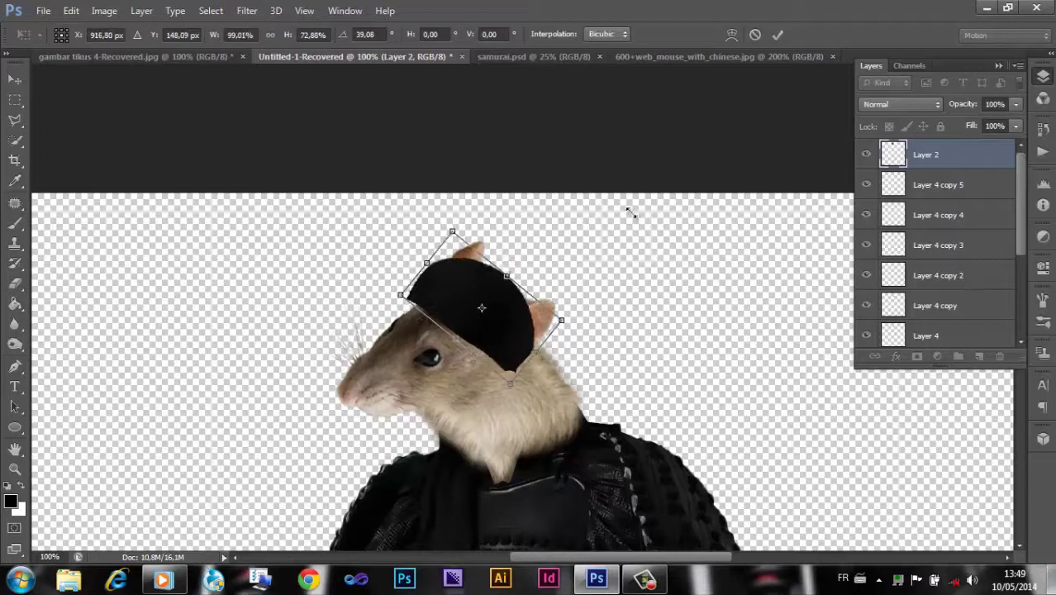
pyautogui.click(731, 34)
pyautogui.moveTo(393, 296); pyautogui.dragTo(404, 307)
pyautogui.moveTo(510, 382); pyautogui.dragTo(494, 382)
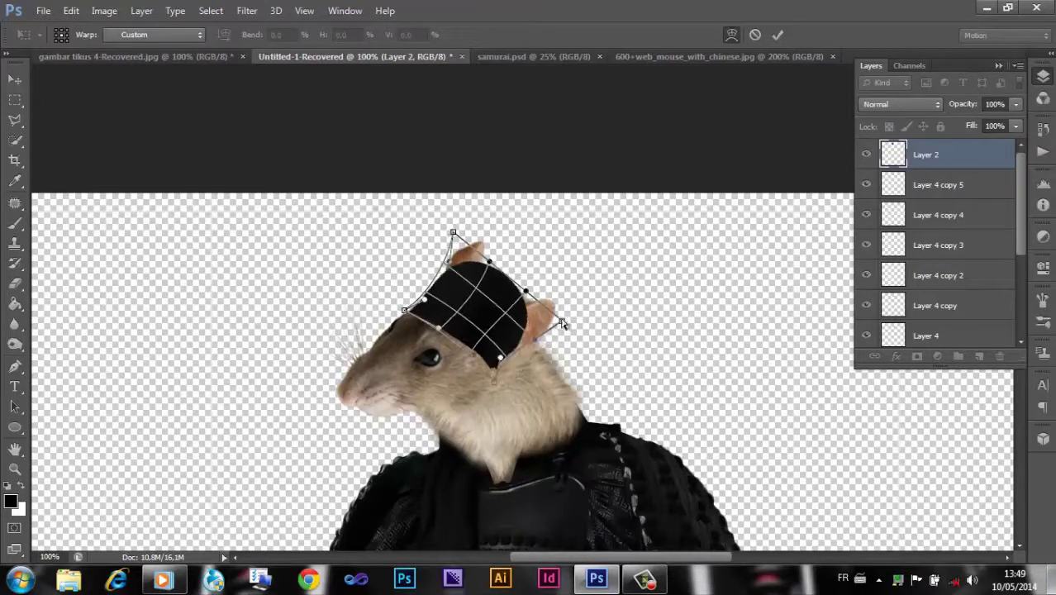
pyautogui.moveTo(562, 320); pyautogui.dragTo(551, 303)
pyautogui.moveTo(452, 233); pyautogui.dragTo(479, 248)
# - Apply the hat warp and try erasing its edges at a lowered fill, then undo
pyautogui.press('Return')
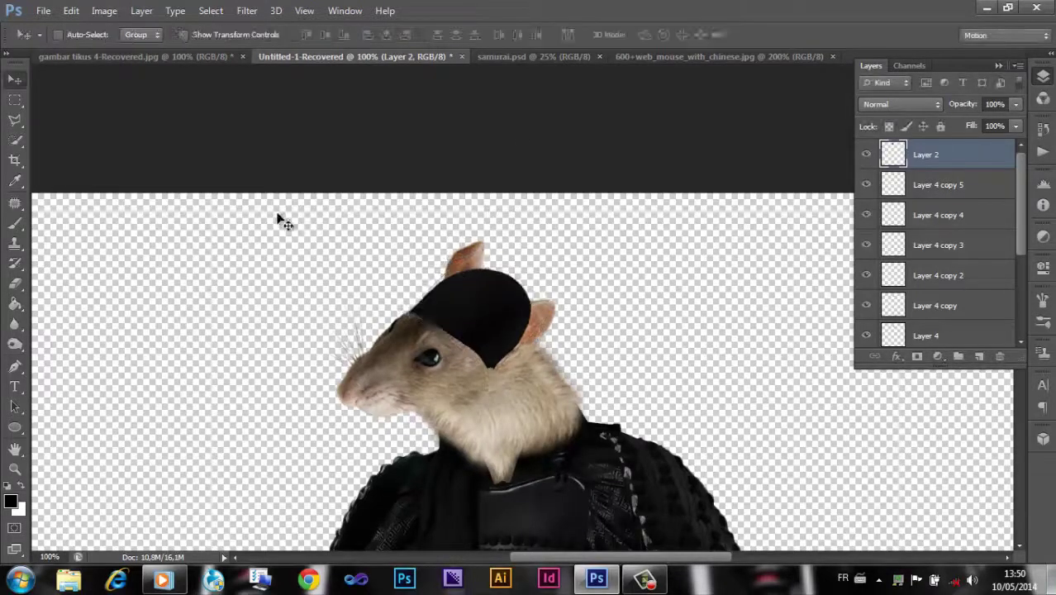
pyautogui.press('e')
pyautogui.click(78, 34)
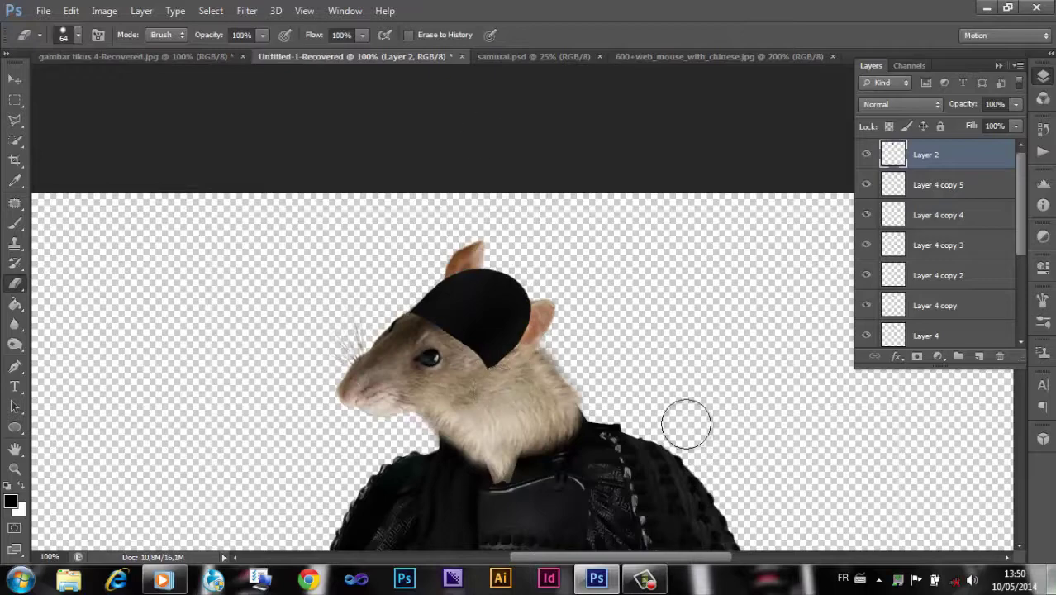
pyautogui.moveTo(971, 126); pyautogui.dragTo(952, 141)
pyautogui.click(63, 34)
pyautogui.hotkey('ctrl', '+')
pyautogui.press('Return')
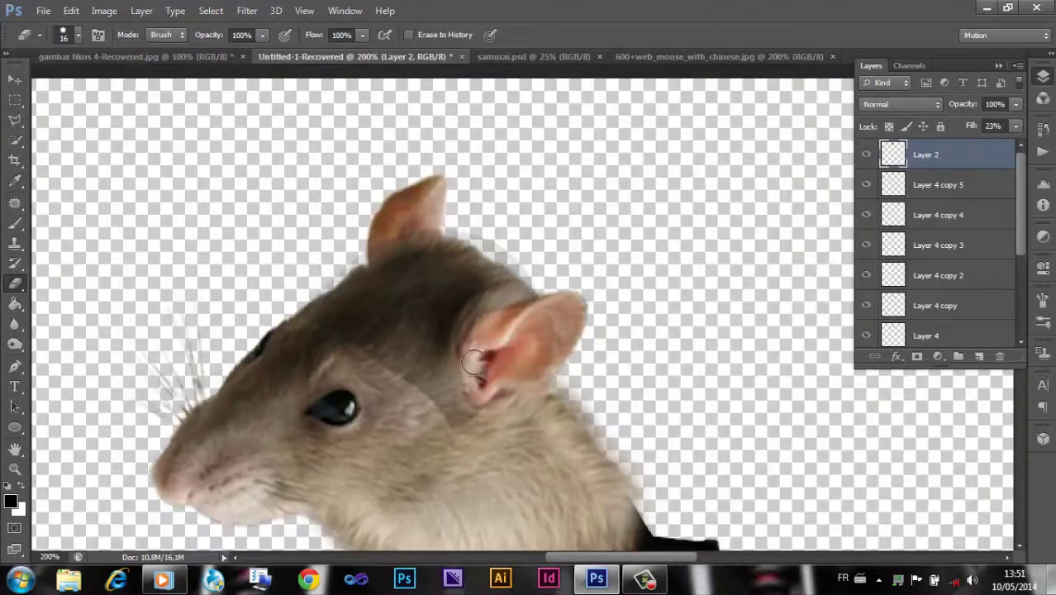
pyautogui.hotkey('ctrl', 'z')
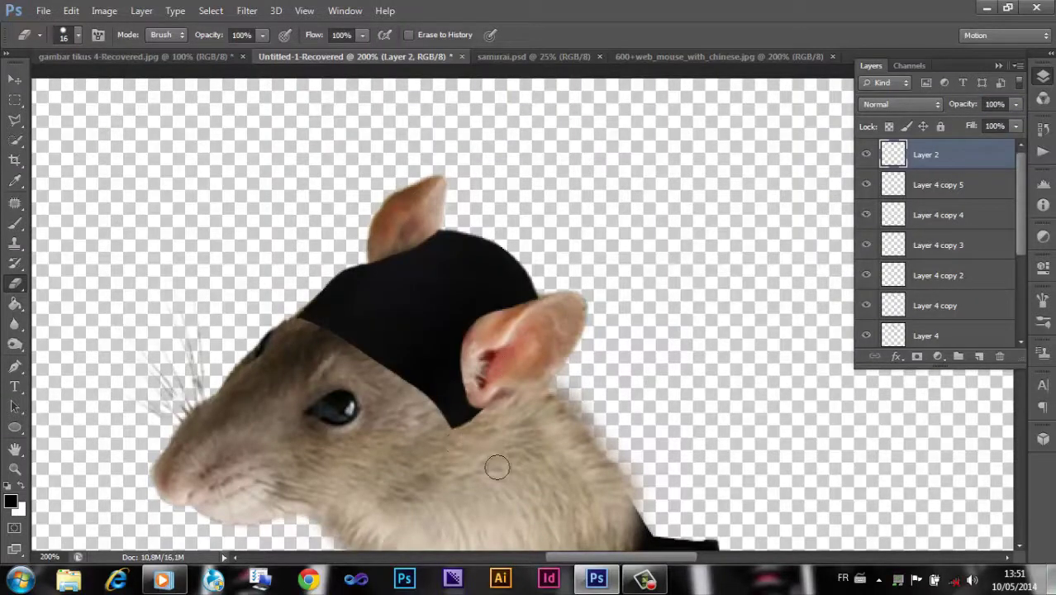
# - Load the rat head outline as a selection and inspect the head at several zooms
pyautogui.hotkey('ctrl', '0')
pyautogui.hotkey('ctrl', '+')
pyautogui.hotkey('ctrl', '+')
pyautogui.hotkey('ctrl', '+')
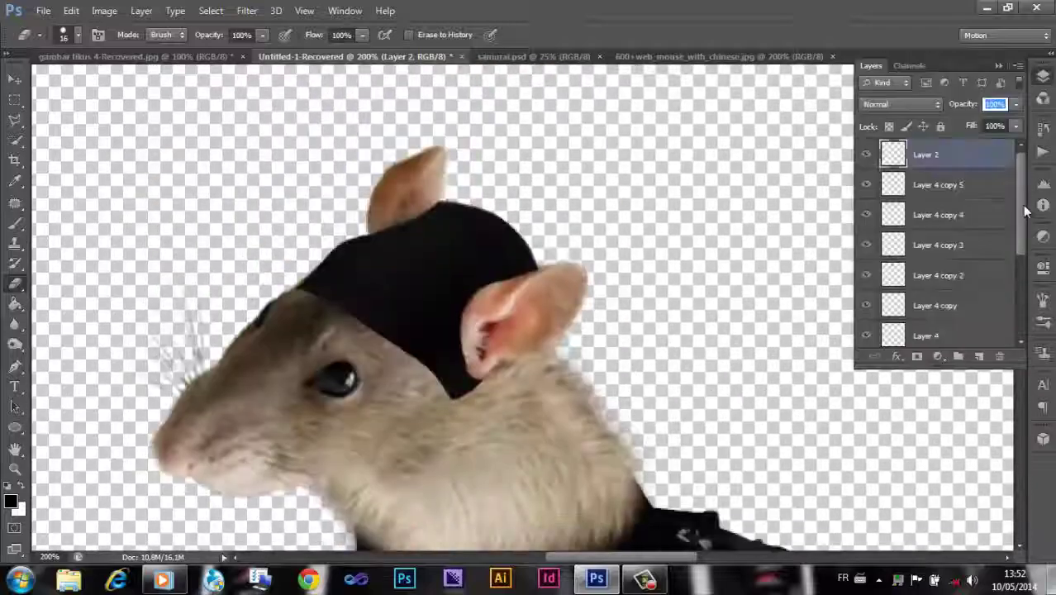
pyautogui.moveTo(1024, 211); pyautogui.dragTo(1024, 289)
pyautogui.keyDown('ctrl'); pyautogui.click(893, 212); pyautogui.keyUp('ctrl')
pyautogui.click(247, 10)
pyautogui.press('Escape')
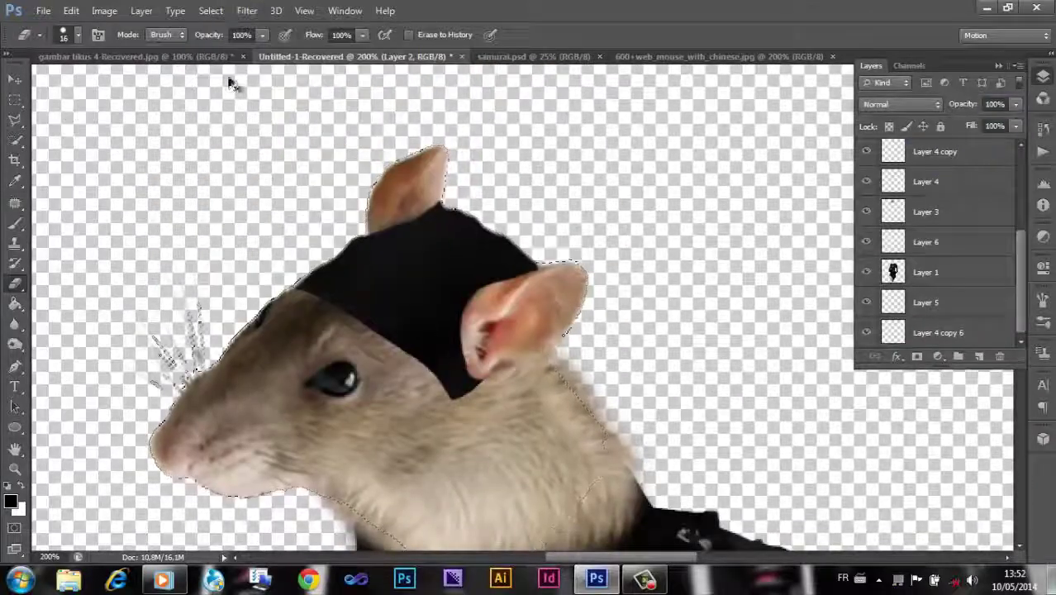
pyautogui.hotkey('ctrl', '0')
pyautogui.hotkey('ctrl', '+')
pyautogui.hotkey('ctrl', '-')
pyautogui.hotkey('ctrl', '+')
pyautogui.hotkey('ctrl', '+')
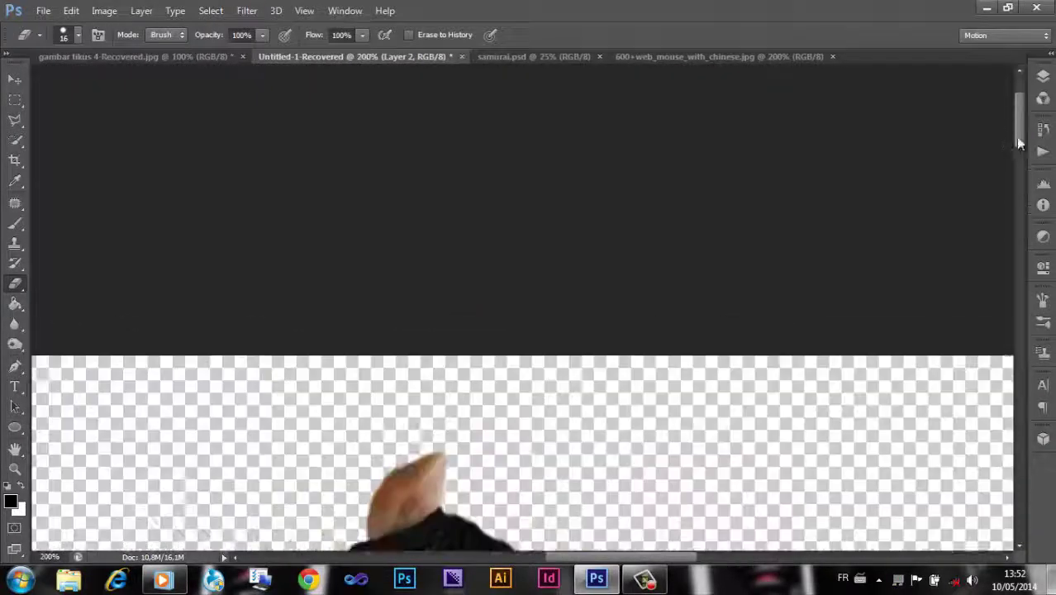
pyautogui.moveTo(1018, 143); pyautogui.dragTo(1021, 183)
# - Copy a marquee-selected hat piece to Layer 7 and rotate it beneath the ear
pyautogui.click(15, 99)
pyautogui.moveTo(312, 219)
pyautogui.mouseDown()
pyautogui.moveTo(392, 291)
pyautogui.moveTo(517, 347)
pyautogui.mouseUp()
pyautogui.hotkey('ctrl', 'j')
pyautogui.hotkey('ctrl', 't')
pyautogui.moveTo(578, 409)
pyautogui.mouseDown()
pyautogui.moveTo(605, 330)
pyautogui.moveTo(604, 302)
pyautogui.mouseUp()
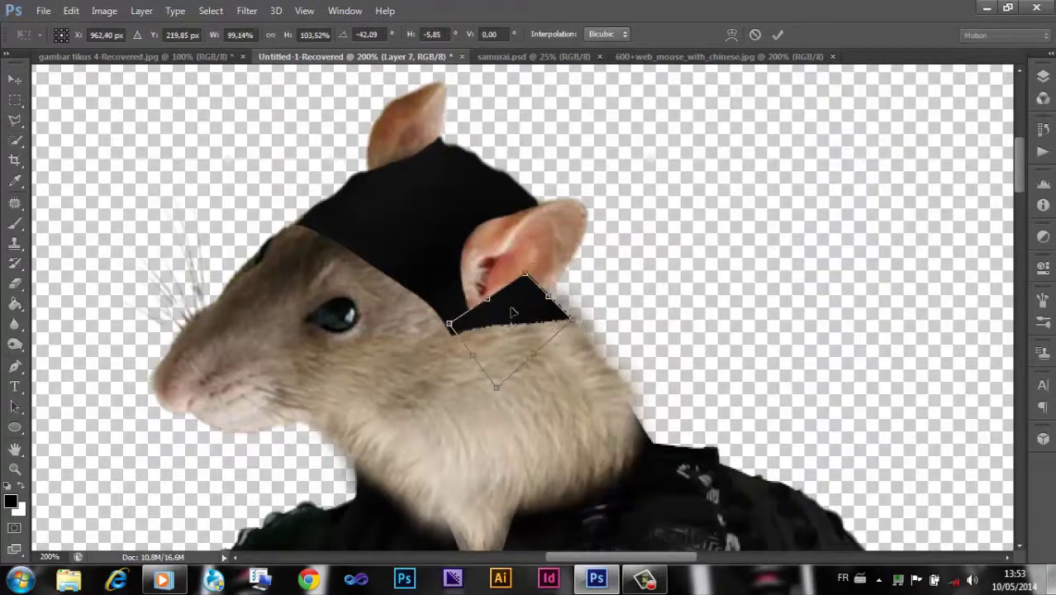
pyautogui.click(777, 33)
# - Lower Layer 7's fill and erase the patched piece so the ear overlaps the cap
pyautogui.click(1042, 76)
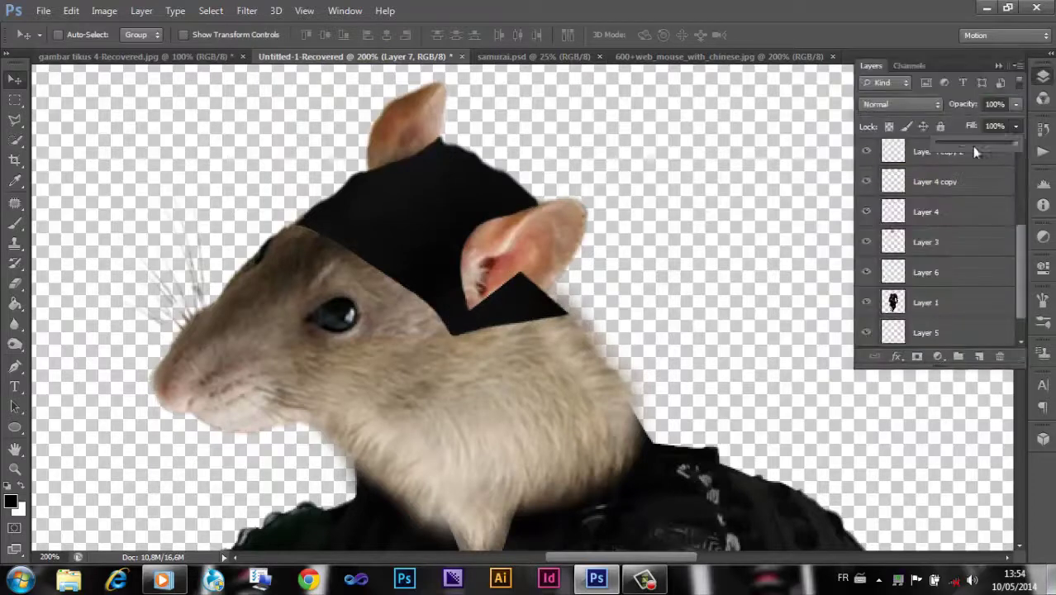
pyautogui.moveTo(971, 125); pyautogui.dragTo(950, 126)
pyautogui.press('e')
pyautogui.click(78, 35)
pyautogui.click(531, 283)
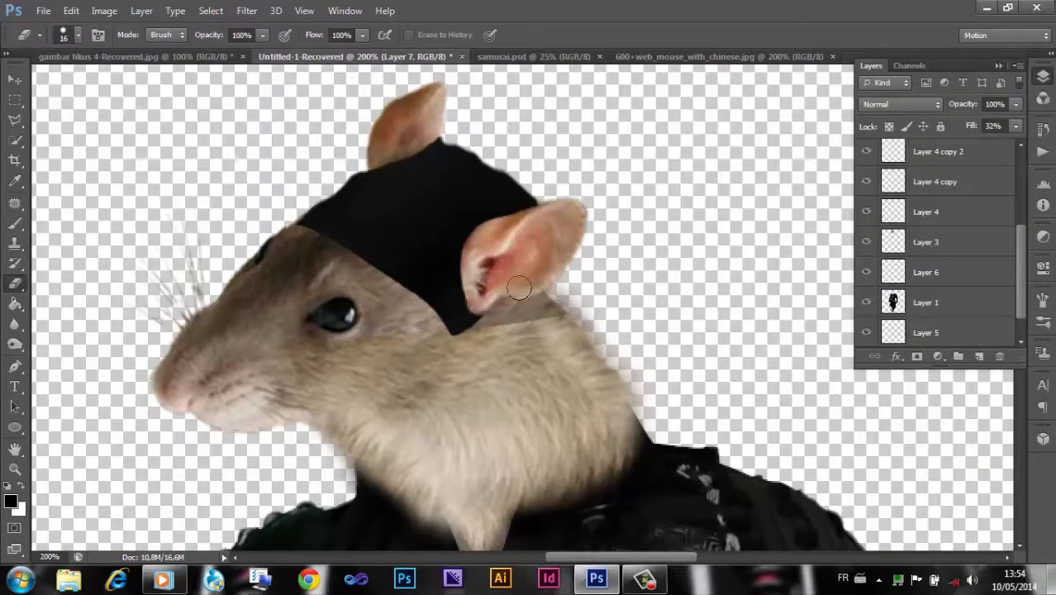
pyautogui.hotkey('ctrl', '-')
pyautogui.hotkey('ctrl', '-')
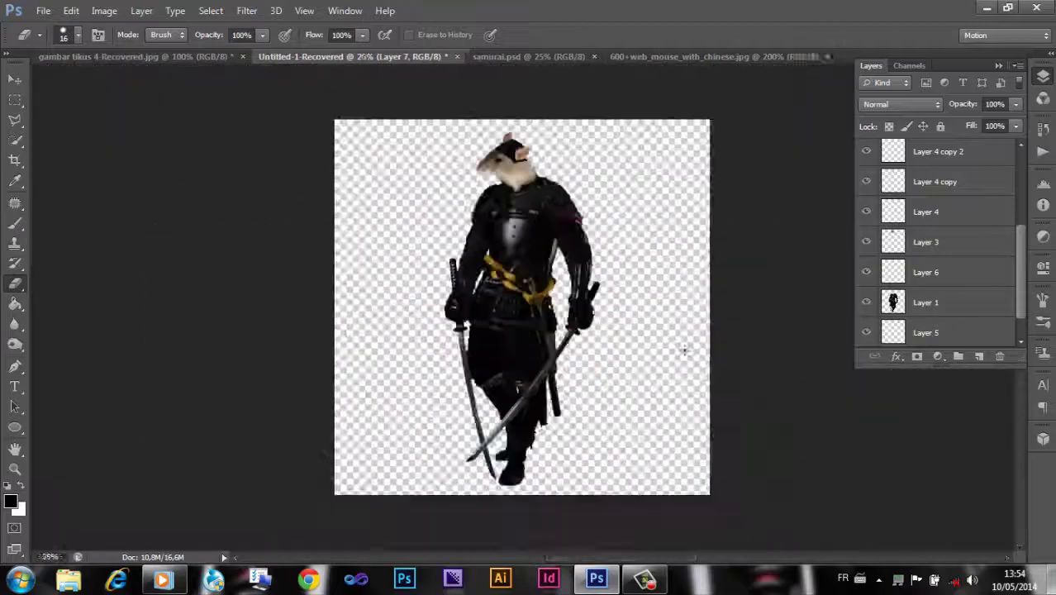
pyautogui.click(999, 65)
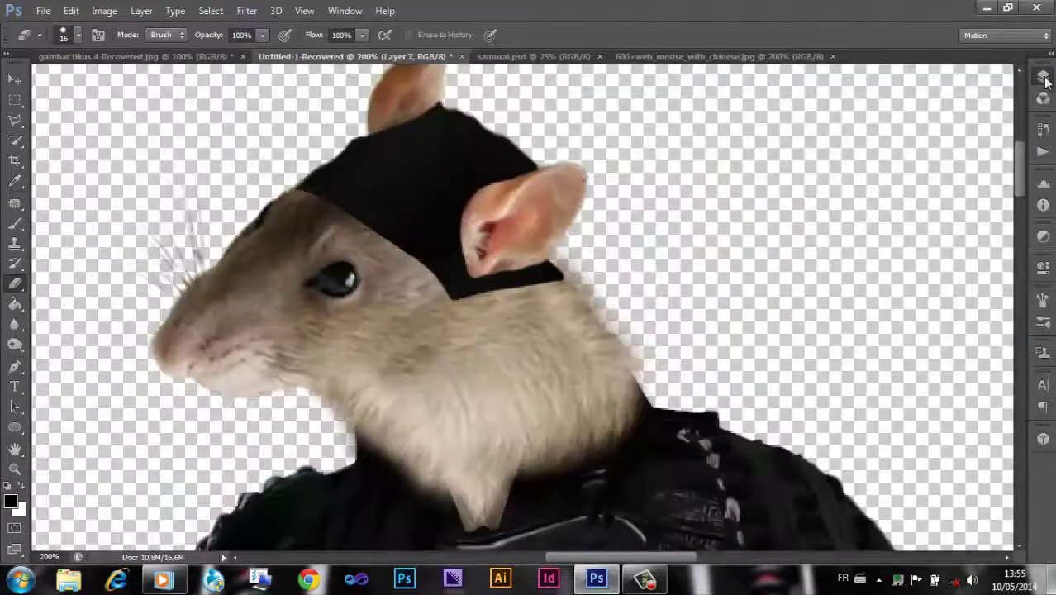
pyautogui.click(1043, 77)
pyautogui.click(15, 366)
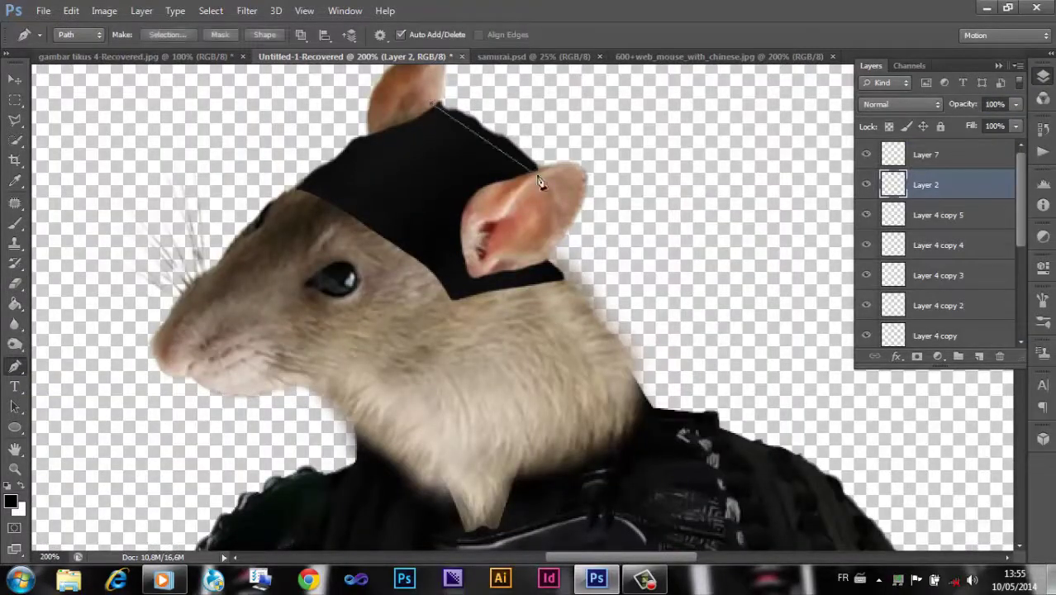
pyautogui.press('e')
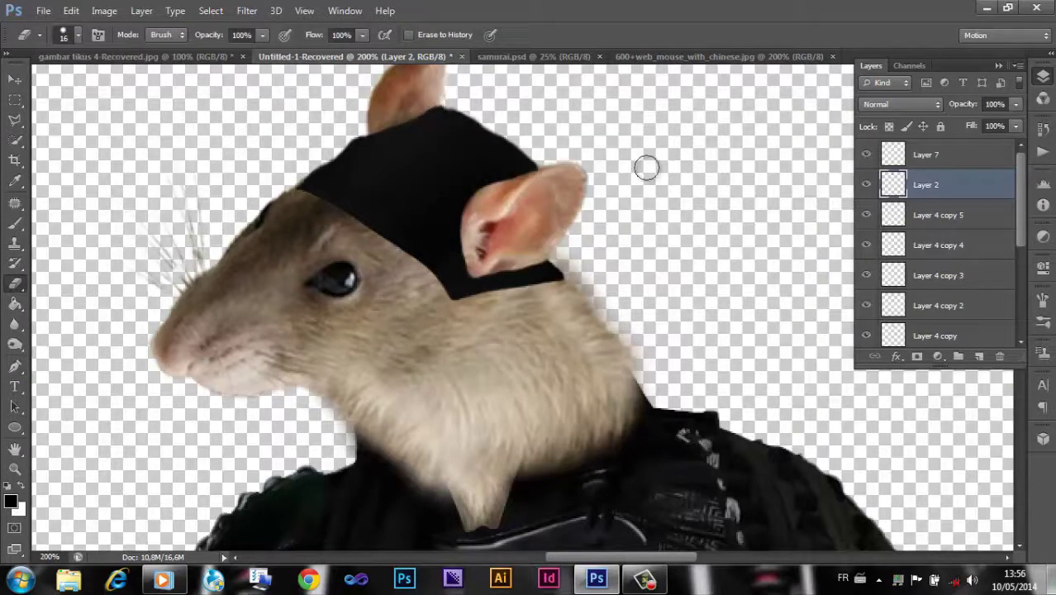
pyautogui.press('v')
pyautogui.click(184, 34)
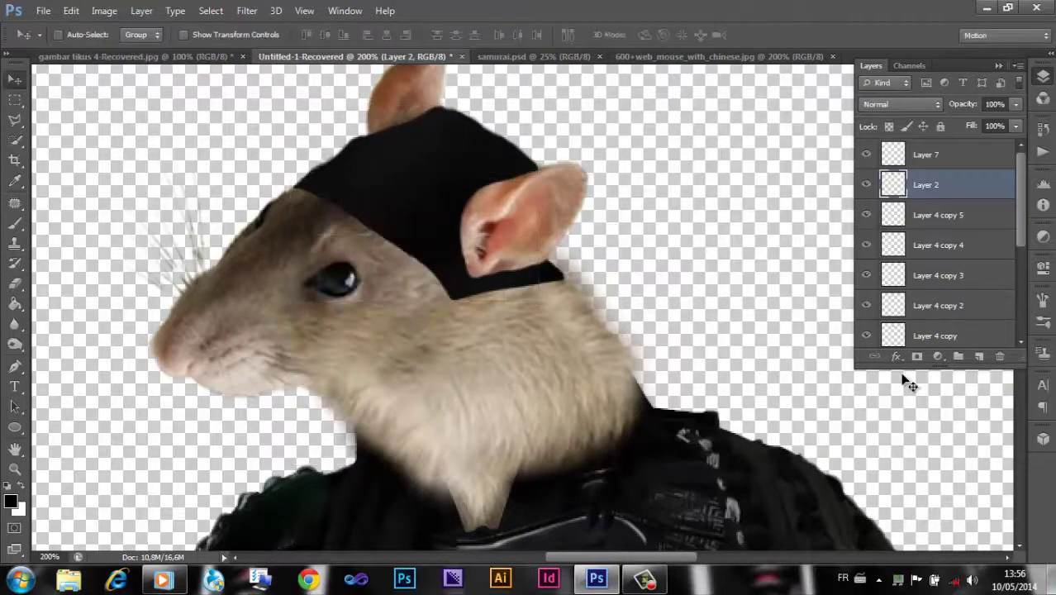
# - Paint darker shading on the hat with a soft brush on new Layer 8
pyautogui.hotkey('ctrl', 'shift', 'alt', 'n')
pyautogui.click(17, 223)
pyautogui.click(78, 35)
pyautogui.click(487, 248)
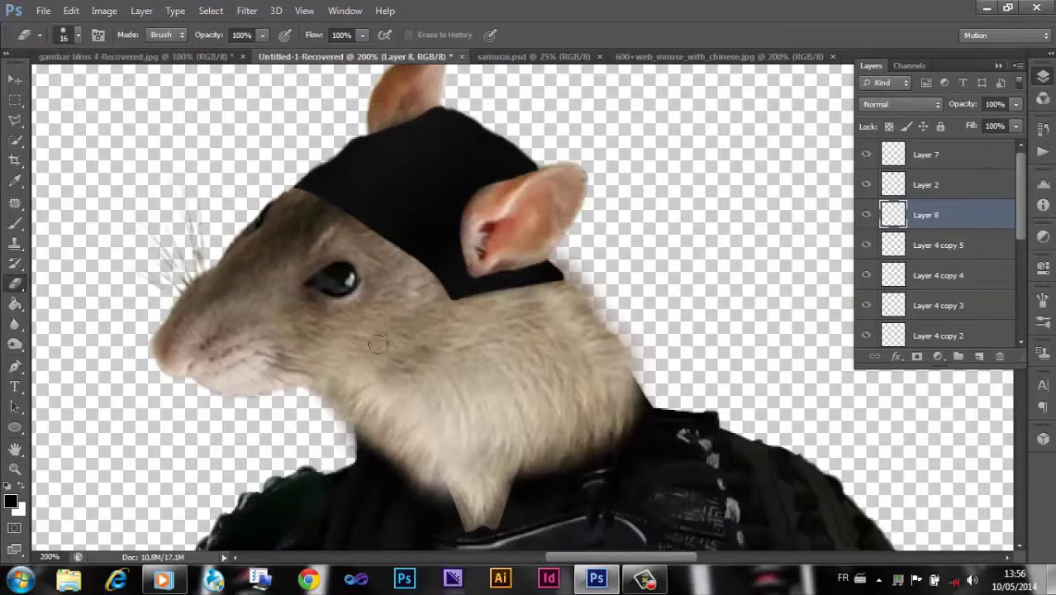
pyautogui.moveTo(405, 124); pyautogui.dragTo(462, 178)
# - Clear the selection and group the two Layer 4 copies into Group 1
pyautogui.scroll(-5, 731, 355)
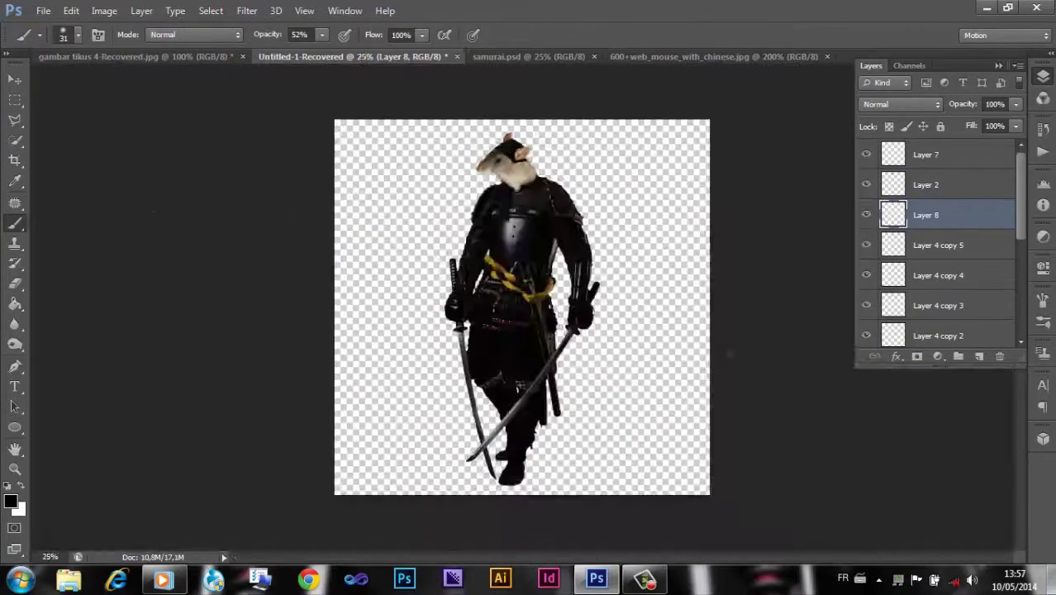
pyautogui.hotkey('ctrl', 'd')
pyautogui.scroll(-3, 936, 256)
pyautogui.click(909, 256)
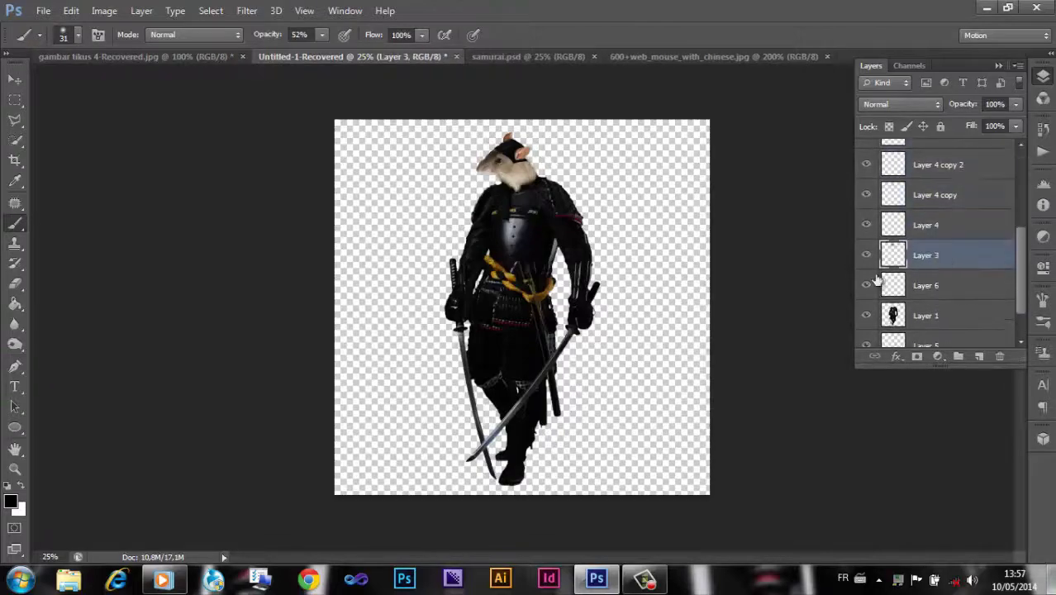
pyautogui.hotkey('ctrl', '+')
pyautogui.hotkey('ctrl', '+')
pyautogui.hotkey('ctrl', '+')
pyautogui.click(934, 194)
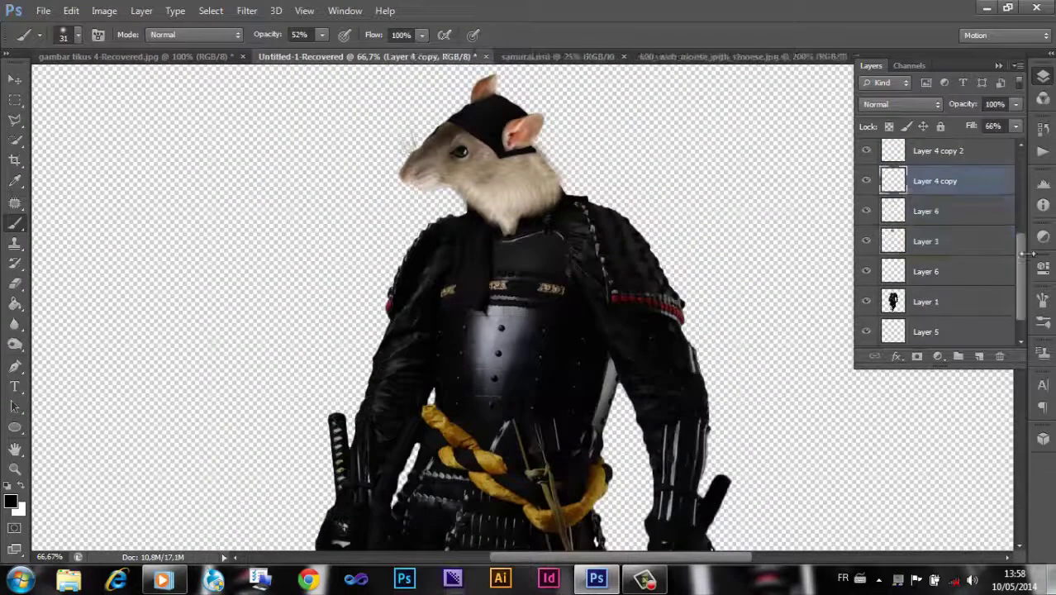
pyautogui.keyDown('shift'); pyautogui.click(934, 164); pyautogui.keyUp('shift')
pyautogui.scroll(2, 1016, 198)
pyautogui.keyDown('shift'); pyautogui.click(1015, 198); pyautogui.keyUp('shift')
pyautogui.scroll(2, 1016, 233)
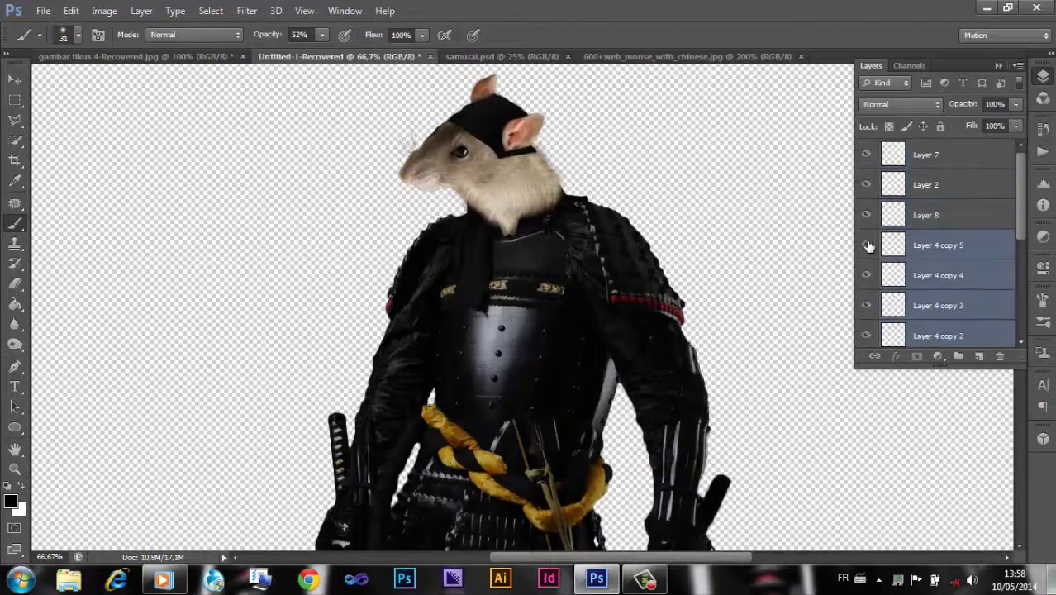
pyautogui.hotkey('ctrl', 'g')
# - Add a Gradient Map adjustment above Group 1, blended as Soft Light
pyautogui.scroll(-1, 866, 336)
pyautogui.click(885, 219)
pyautogui.click(1043, 236)
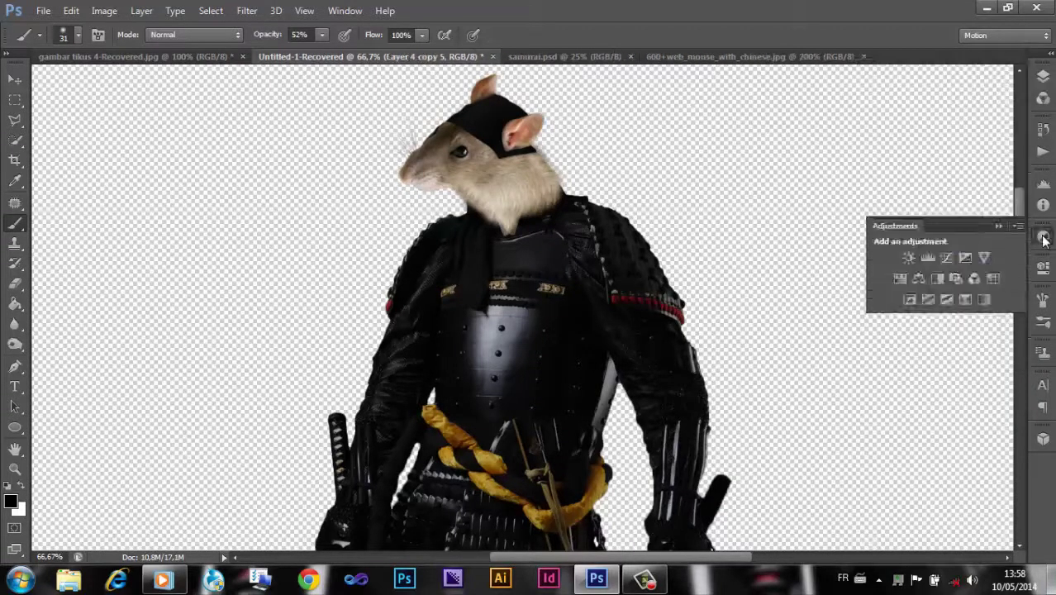
pyautogui.click(954, 299)
pyautogui.scroll(-3, 1015, 238)
pyautogui.scroll(3, 1014, 237)
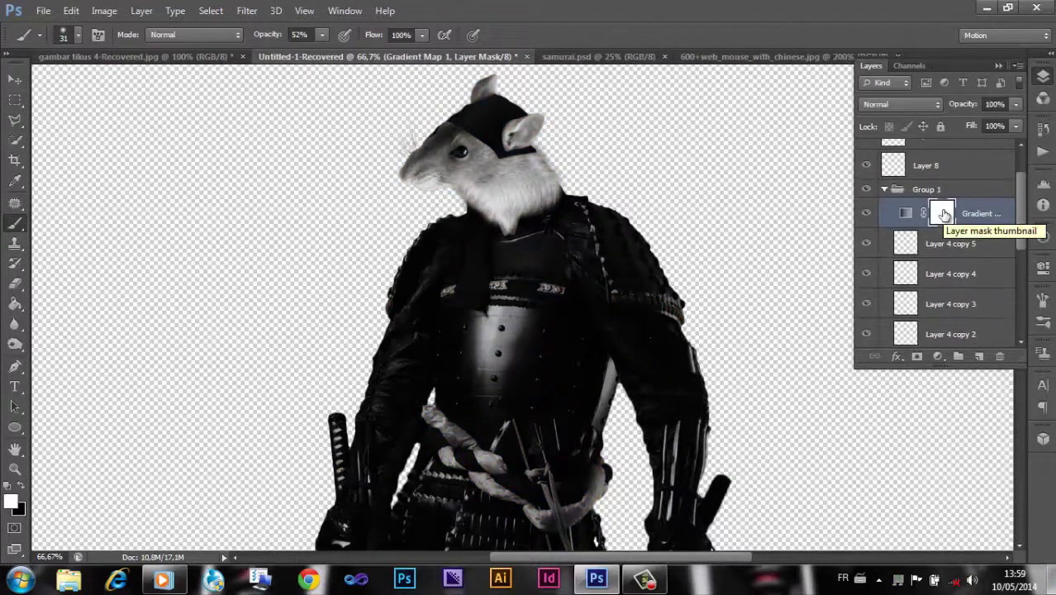
pyautogui.moveTo(944, 214); pyautogui.dragTo(985, 208)
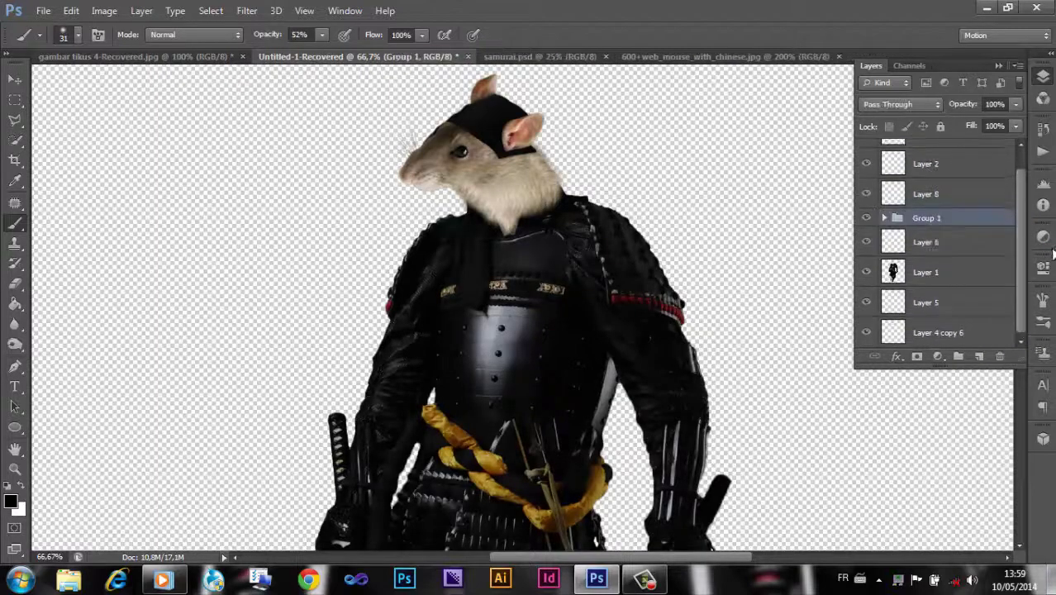
pyautogui.click(1043, 76)
pyautogui.click(900, 104)
pyautogui.click(876, 319)
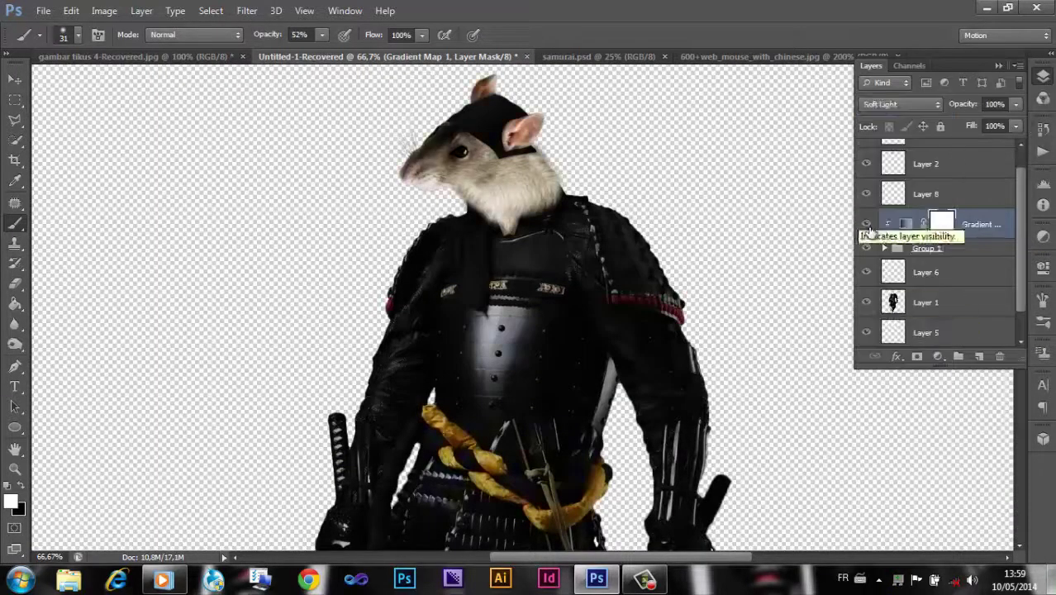
# - Add a Photo Filter adjustment, then group every layer into Group 2
pyautogui.click(958, 282)
pyautogui.click(1043, 76)
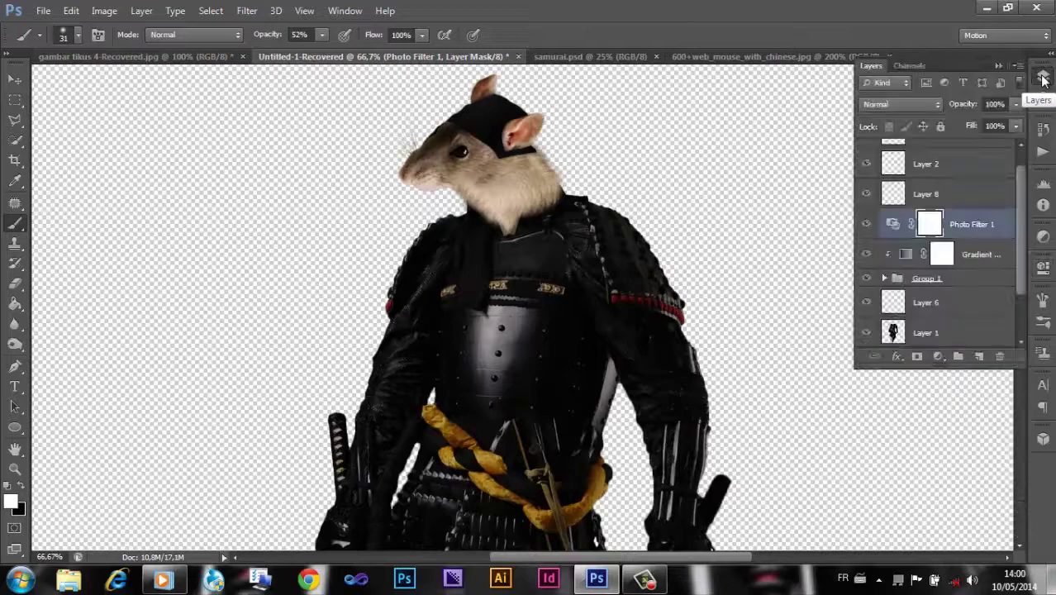
pyautogui.click(926, 148)
pyautogui.keyDown('shift'); pyautogui.click(971, 293); pyautogui.keyUp('shift')
pyautogui.scroll(-1, 971, 293)
pyautogui.keyDown('shift'); pyautogui.click(967, 338); pyautogui.keyUp('shift')
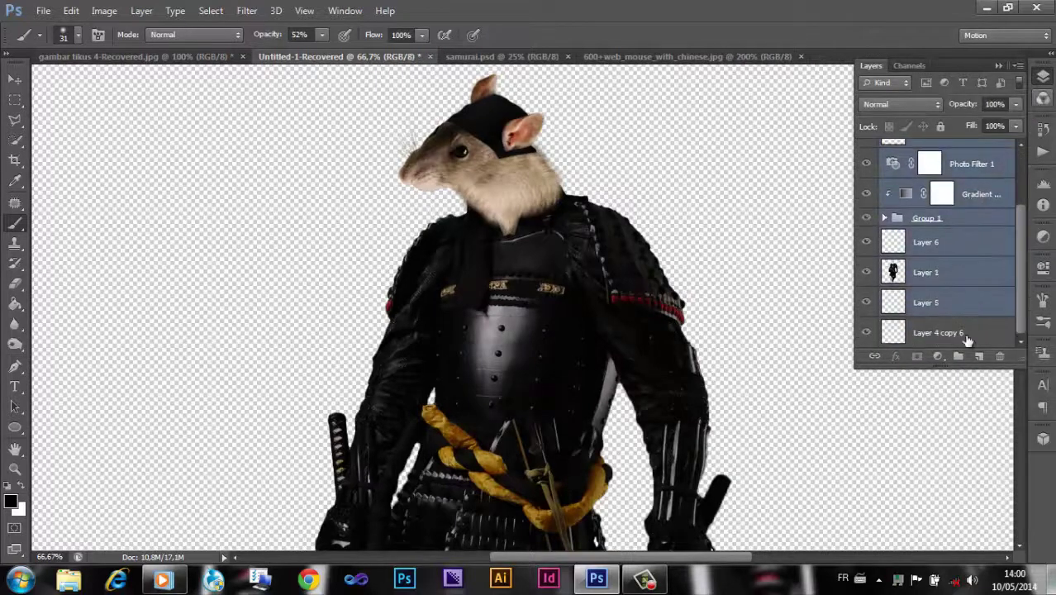
pyautogui.hotkey('ctrl', 'g')
# - Save the composite as test.psd and close samurai.psd
pyautogui.hotkey('ctrl', 'shift', 's')
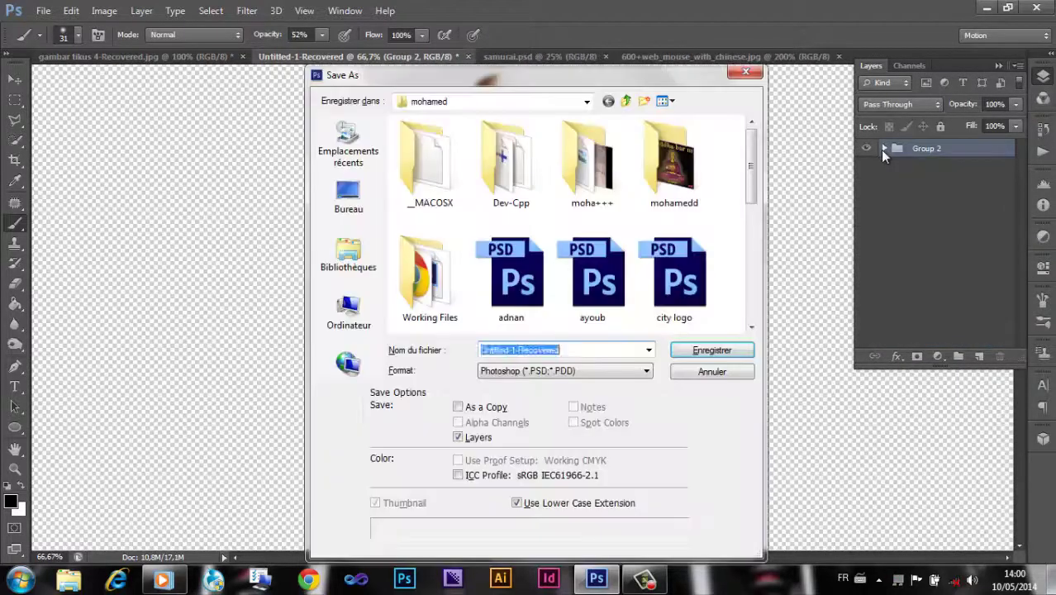
pyautogui.write('test')
pyautogui.press('Return')
pyautogui.click(606, 56)
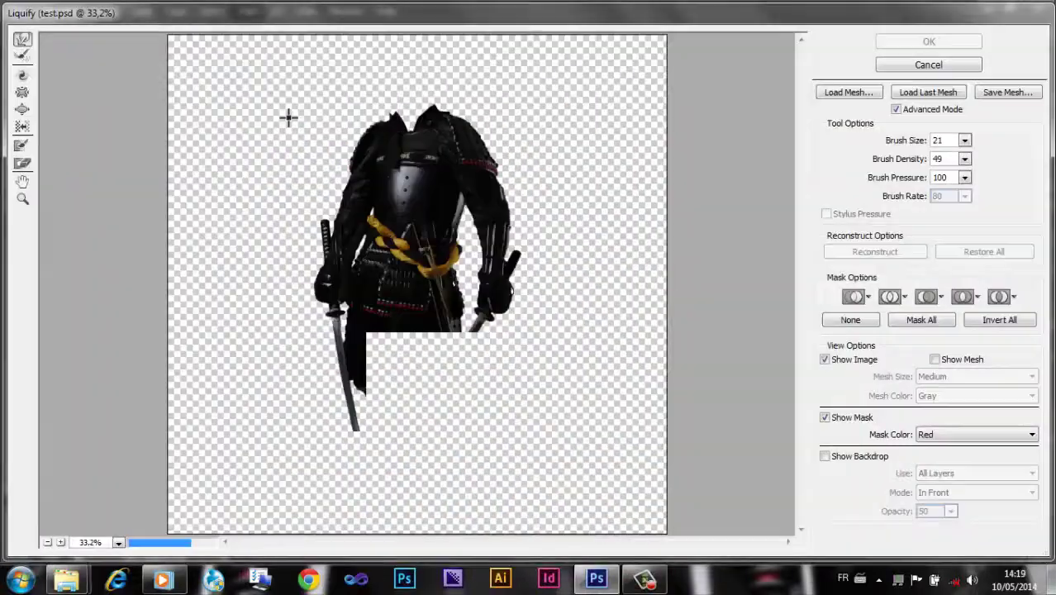
# - Bloat the samurai's torso on Layer 1 with Liquify, and show Layer 1 again
pyautogui.press('b')
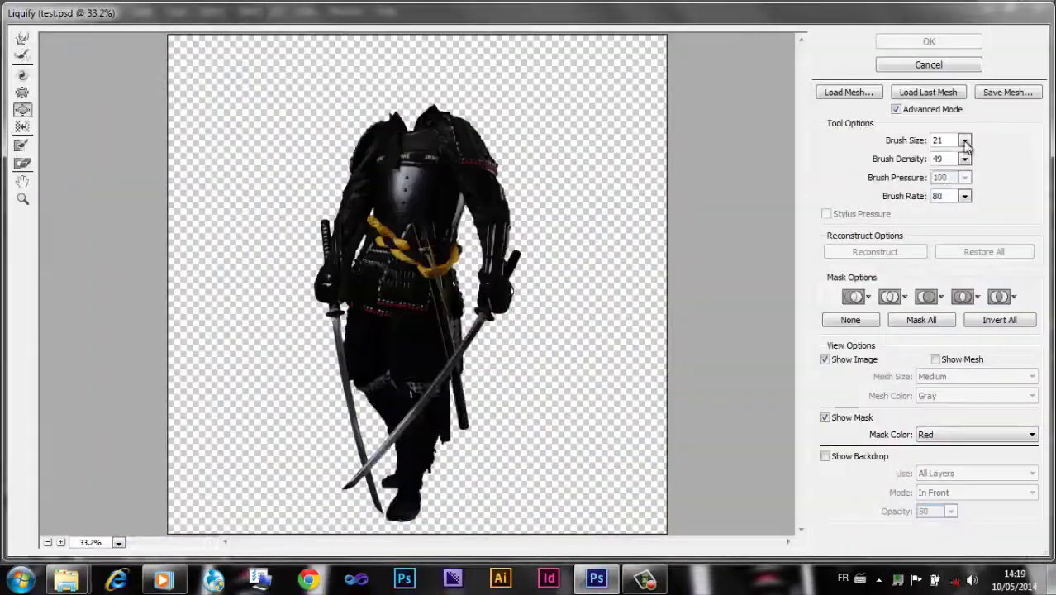
pyautogui.press('[')
pyautogui.press('[')
pyautogui.press('[')
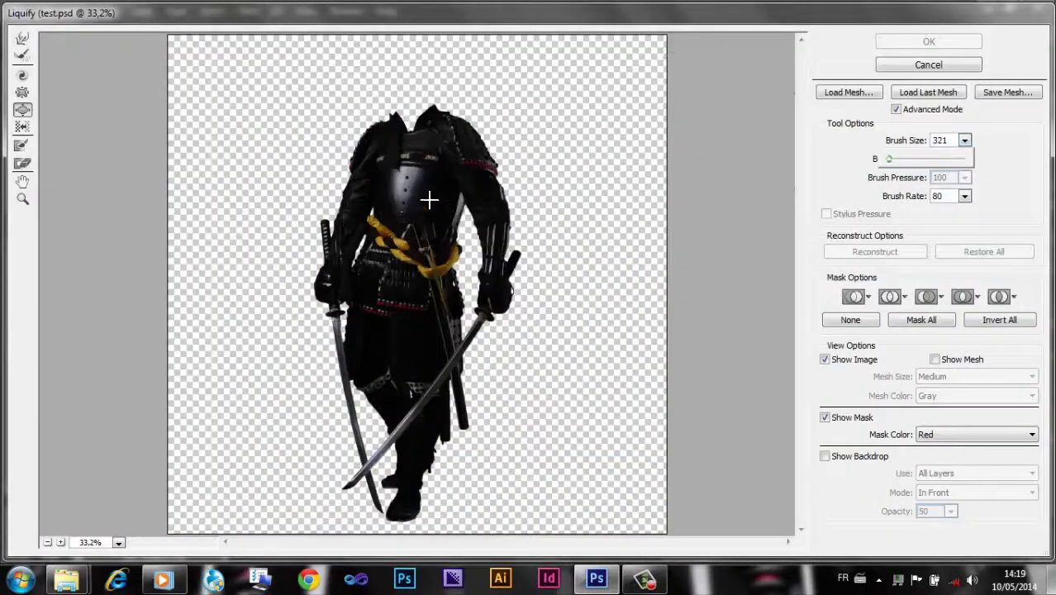
pyautogui.click(429, 199)
pyautogui.click(979, 43)
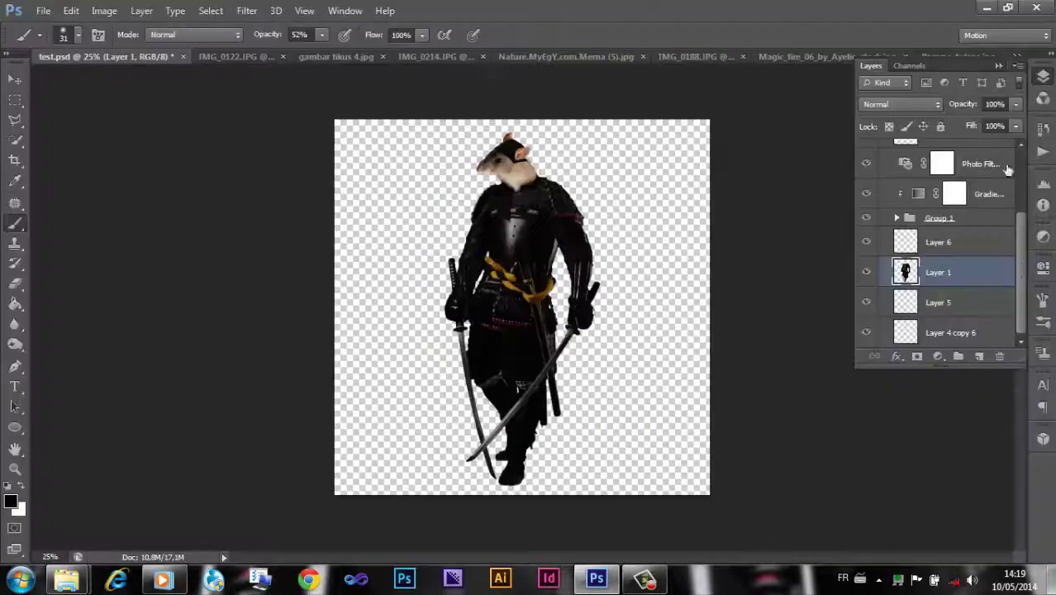
pyautogui.scroll(-2, 942, 248)
pyautogui.click(866, 272)
# - Reshape the rat head on Layer 3 with Liquify, using brush size 139
pyautogui.click(950, 284)
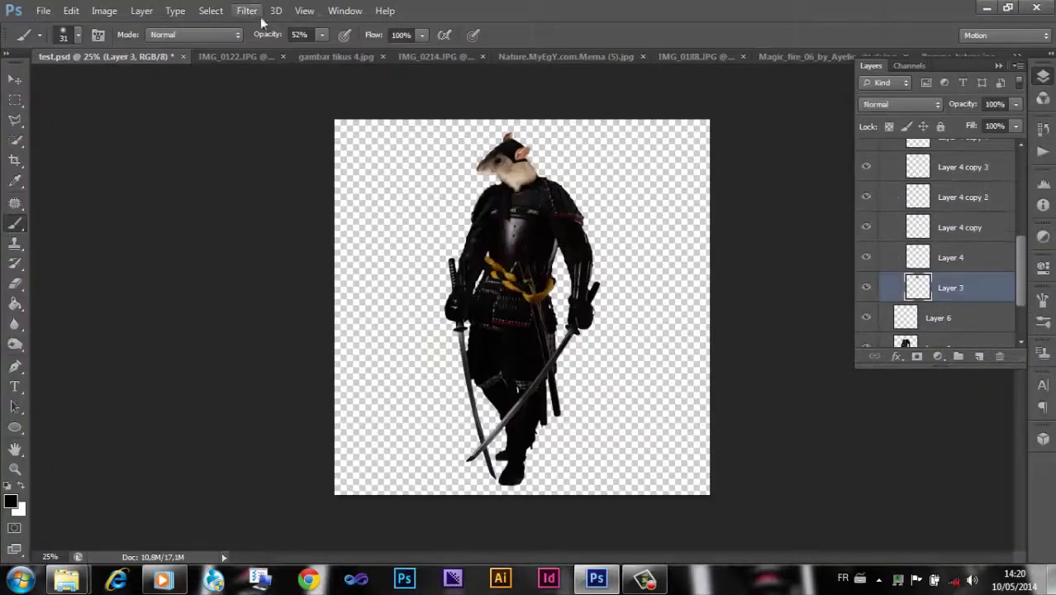
pyautogui.hotkey('ctrl', 'shift', 'x')
pyautogui.hotkey('ctrl', '+')
pyautogui.hotkey('ctrl', '+')
pyautogui.hotkey('ctrl', '+')
pyautogui.hotkey('ctrl', '-')
pyautogui.hotkey('ctrl', '-')
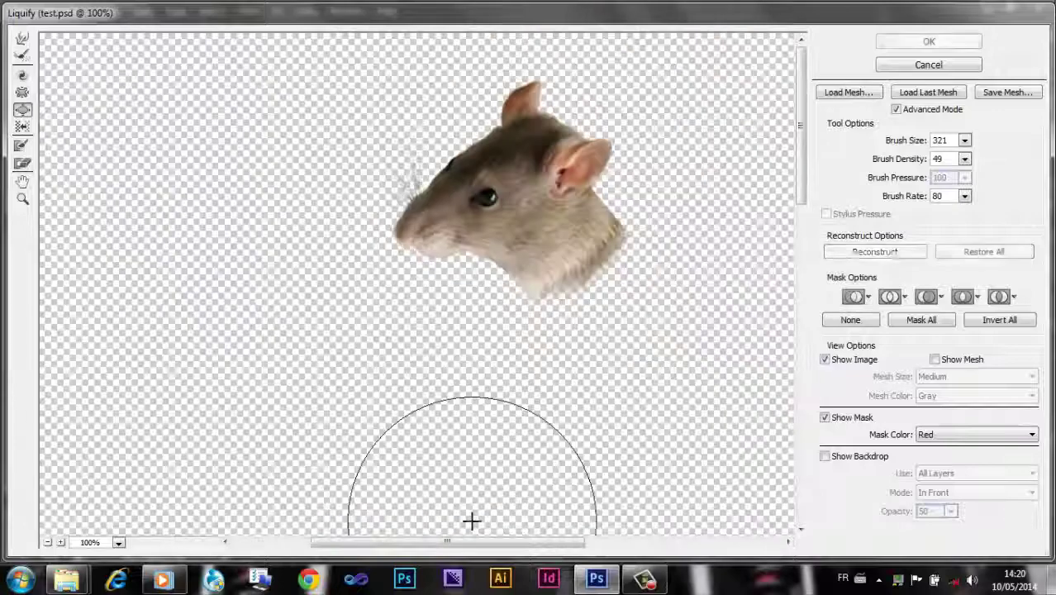
pyautogui.moveTo(902, 162); pyautogui.dragTo(897, 162)
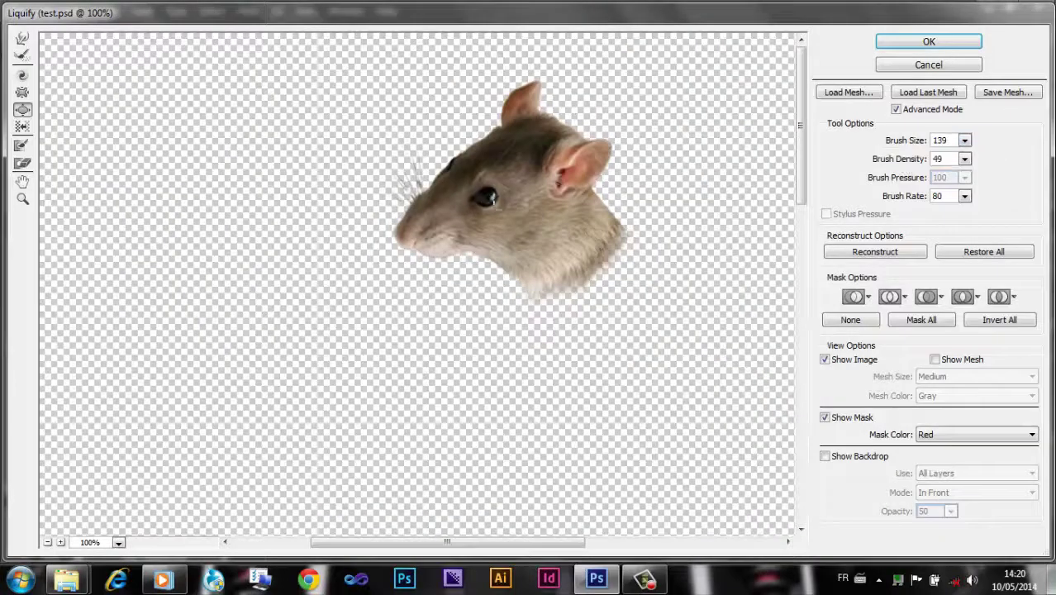
pyautogui.click(905, 41)
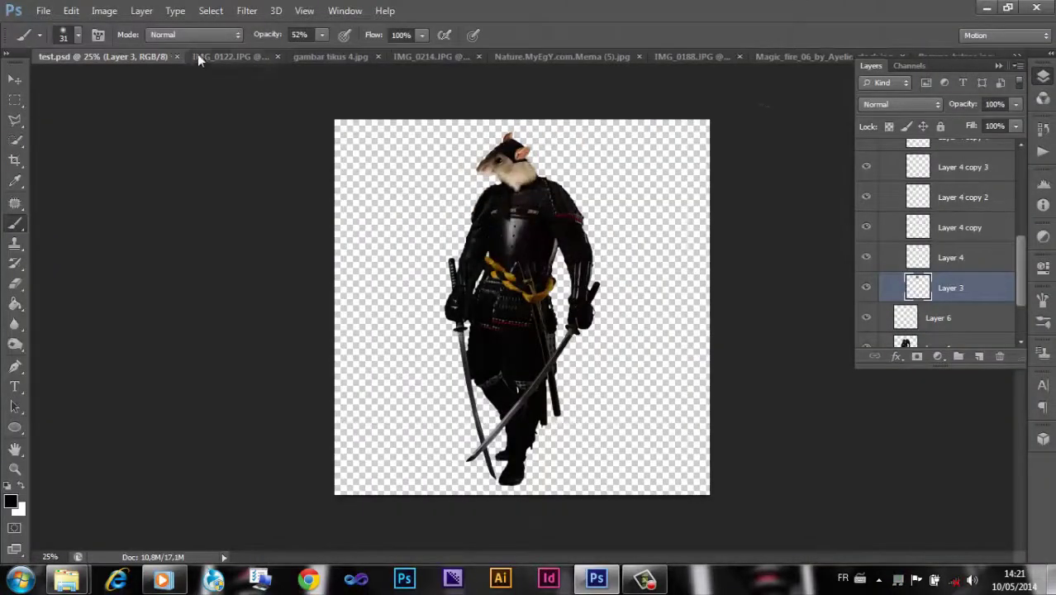
# - Outline one of the rat's toes with the Polygonal Lasso in the rat photo
pyautogui.click(336, 56)
pyautogui.hotkey('ctrl', '+')
pyautogui.hotkey('ctrl', '+')
pyautogui.hotkey('ctrl', '+')
pyautogui.press('l')
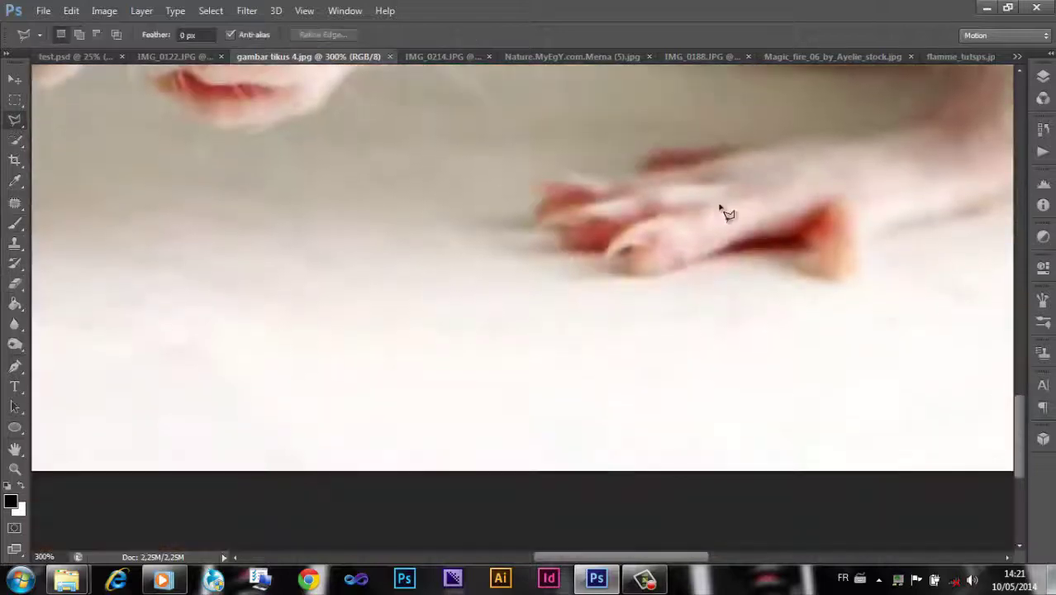
pyautogui.keyDown('ctrl'); pyautogui.click(609, 248); pyautogui.keyUp('ctrl')
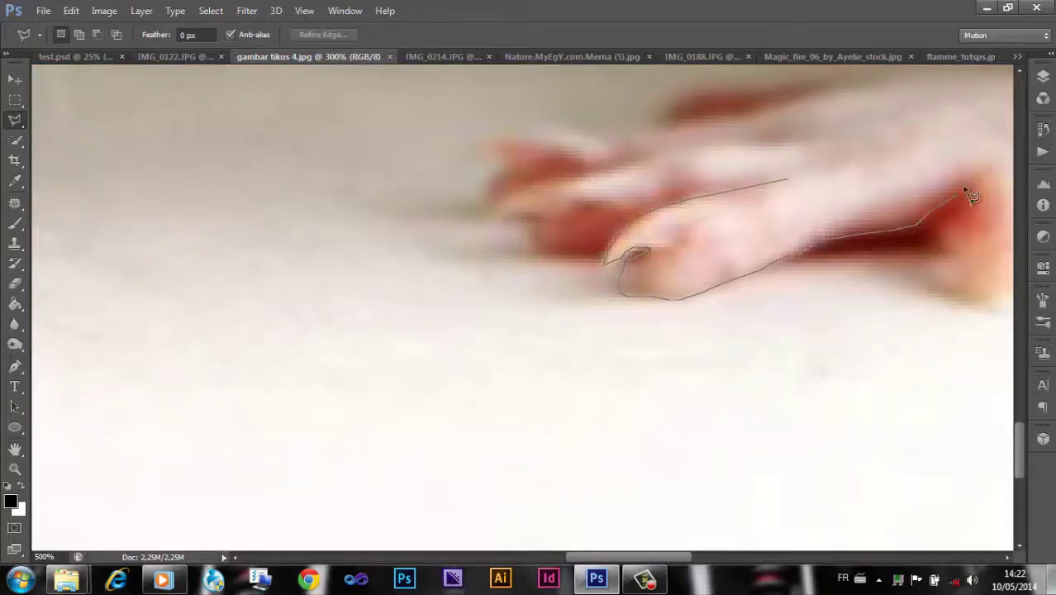
pyautogui.click(789, 180)
# - Paste the toe into test.psd and rotate and shrink it onto the sword hand
pyautogui.click(75, 56)
pyautogui.click(1043, 76)
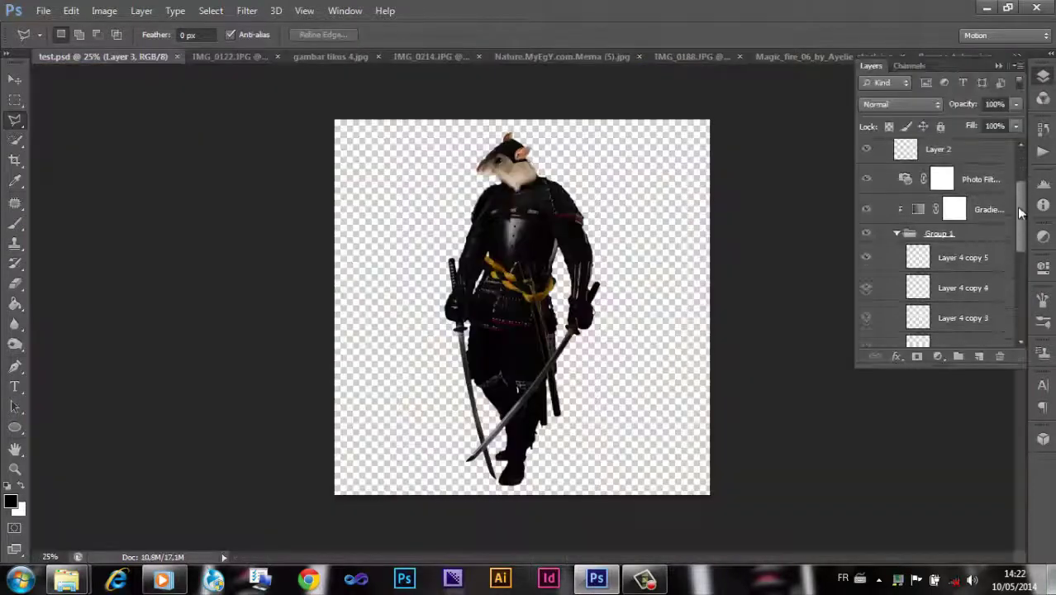
pyautogui.scroll(-2, 1016, 248)
pyautogui.click(952, 186)
pyautogui.moveTo(529, 314); pyautogui.dragTo(702, 438)
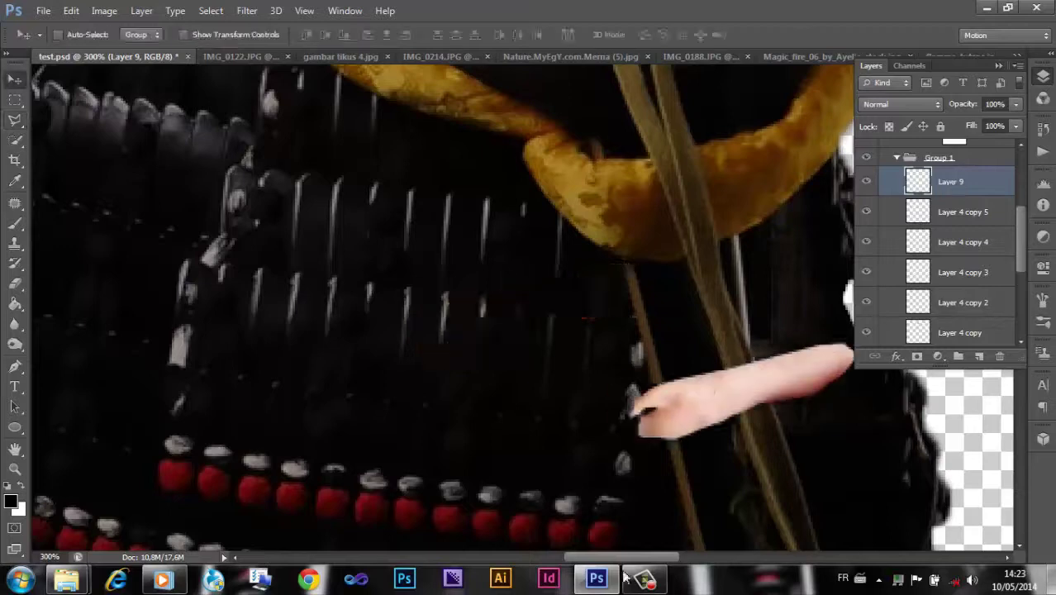
pyautogui.hotkey('ctrl', 't')
pyautogui.moveTo(710, 248)
pyautogui.mouseDown()
pyautogui.moveTo(661, 297)
pyautogui.moveTo(671, 291)
pyautogui.mouseUp()
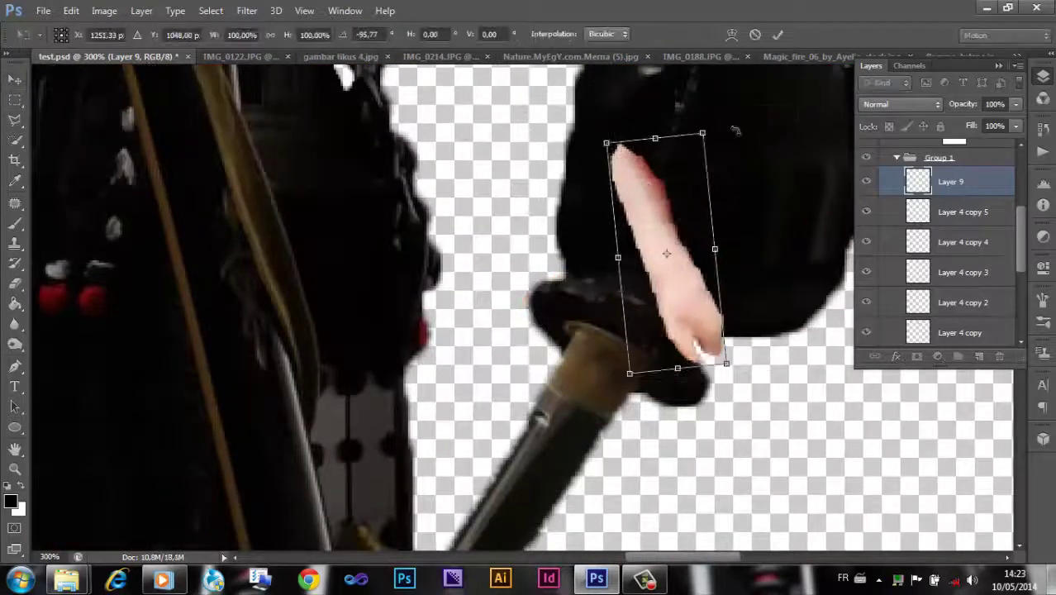
pyautogui.moveTo(630, 365); pyautogui.dragTo(631, 348)
pyautogui.press('Return')
# - Select the gauntlet around the finger on the body layer, using a size-16 selection brush
pyautogui.scroll(-5, 950, 248)
pyautogui.click(950, 272)
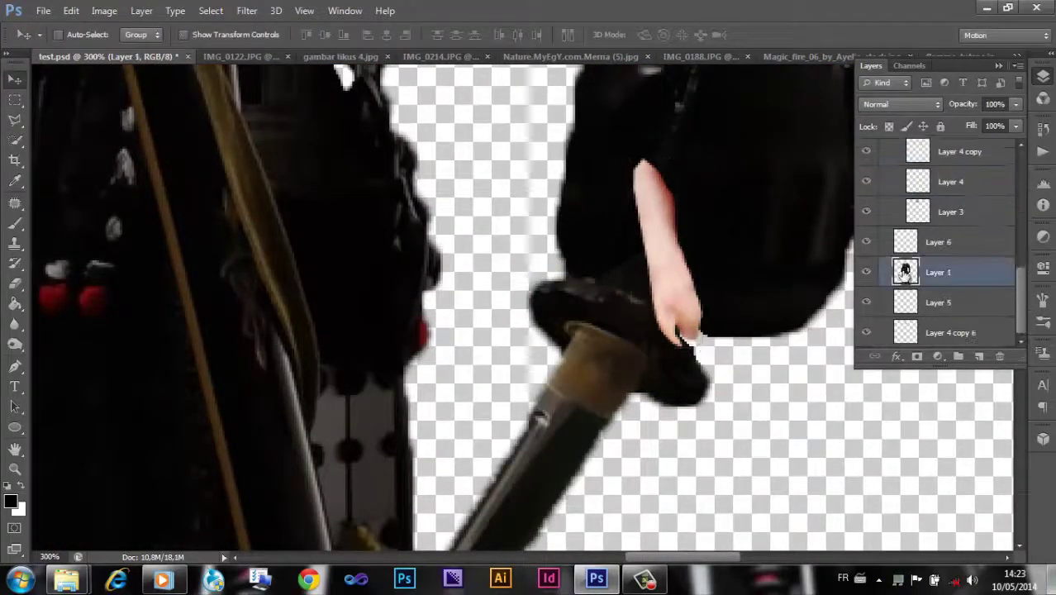
pyautogui.scroll(3, 950, 248)
pyautogui.click(866, 213)
pyautogui.press('w')
pyautogui.click(702, 245)
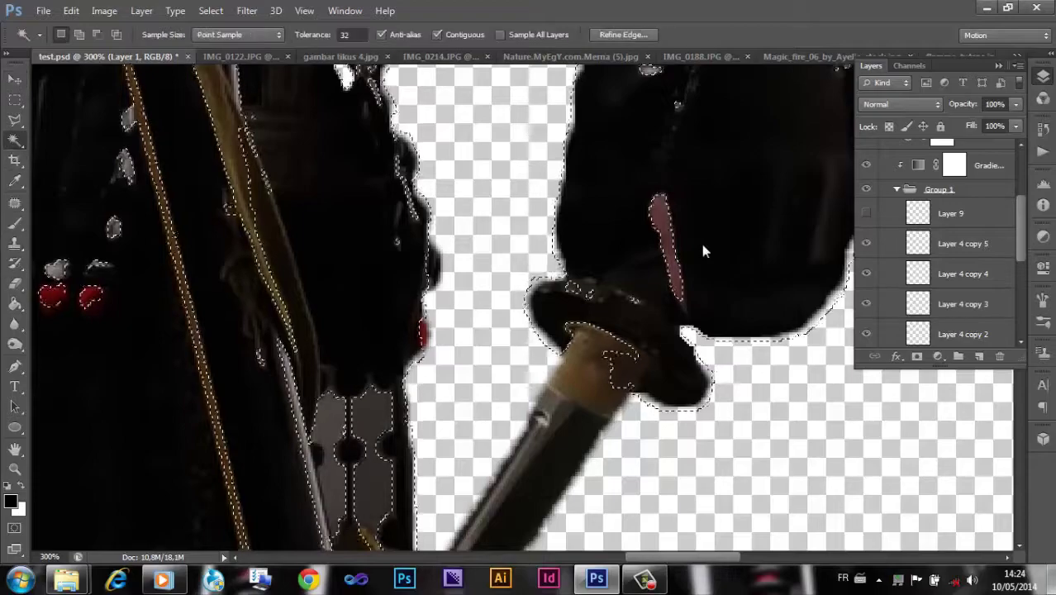
pyautogui.hotkey('shift', 'w')
pyautogui.click(140, 35)
pyautogui.press('Return')
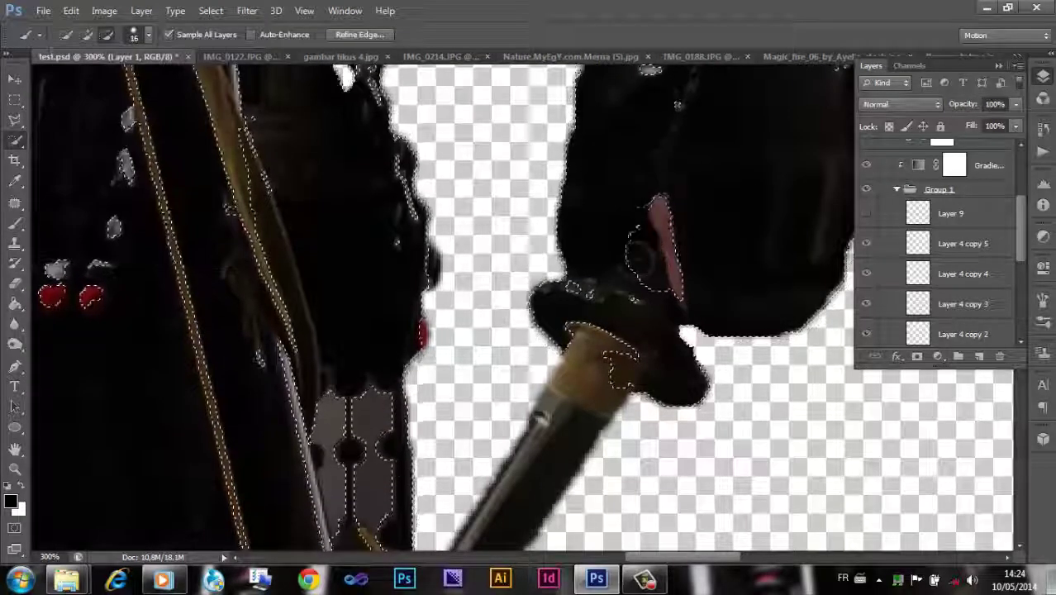
pyautogui.moveTo(636, 248)
pyautogui.mouseDown()
pyautogui.moveTo(617, 224)
pyautogui.moveTo(636, 342)
pyautogui.moveTo(453, 132)
pyautogui.mouseUp()
# - Trim the toe where it overlaps the gauntlet, erase its edges, and start a Hue/Saturation change
pyautogui.scroll(1, 950, 248)
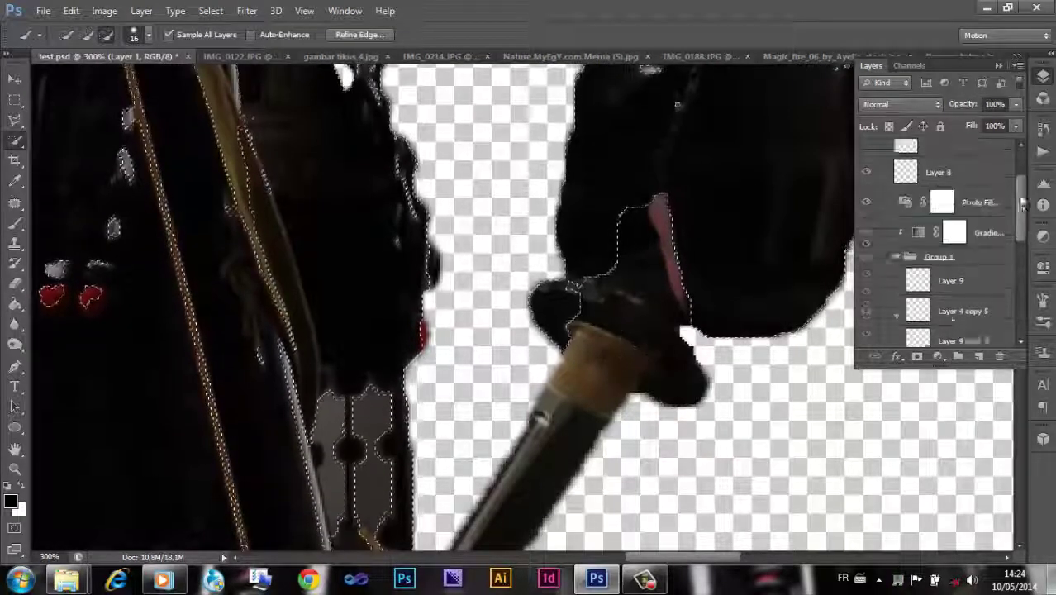
pyautogui.click(866, 243)
pyautogui.click(941, 244)
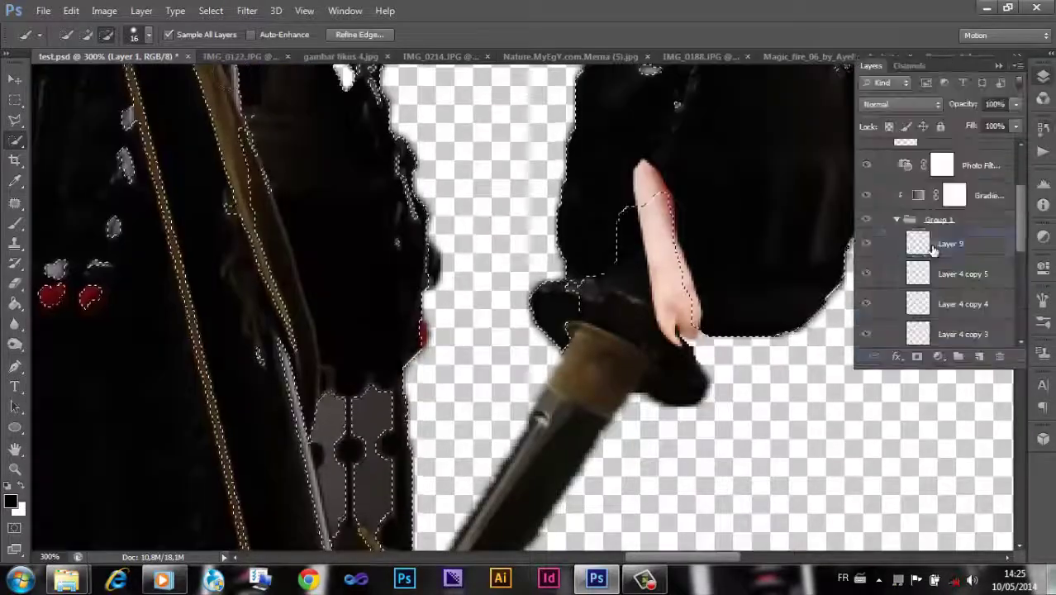
pyautogui.click(933, 244)
pyautogui.hotkey('ctrl', 'd')
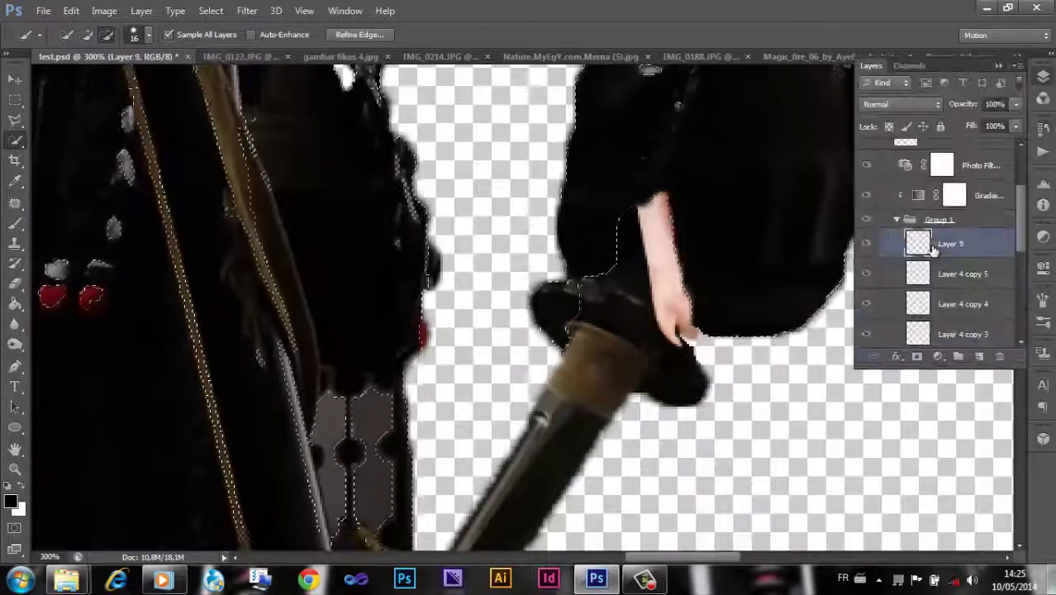
pyautogui.press('e')
pyautogui.click(64, 35)
pyautogui.press('Escape')
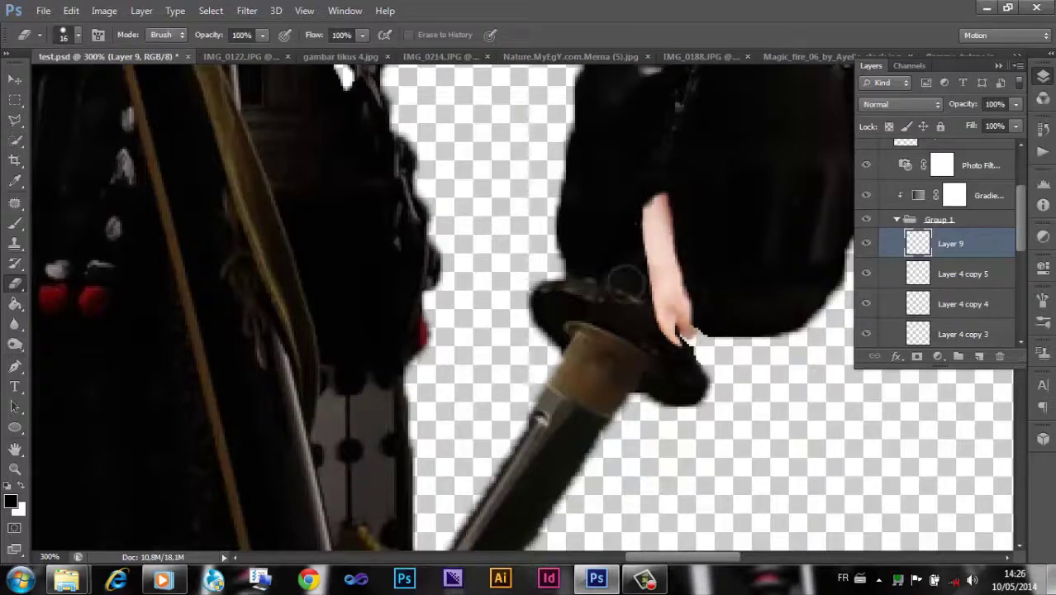
pyautogui.hotkey('ctrl', 'u')
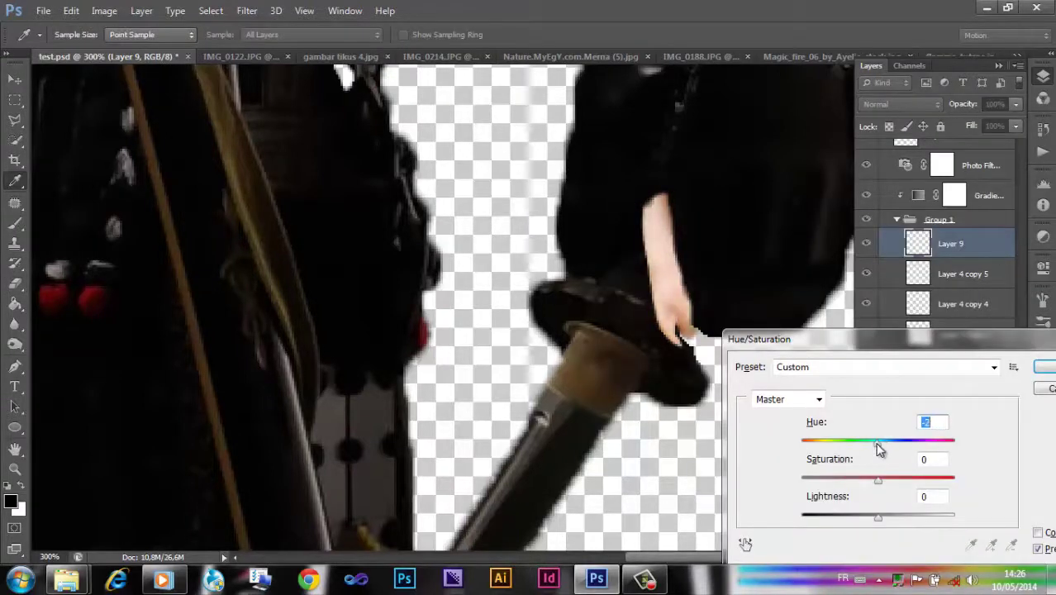
# - Apply the finger's hue change and add Layer 10 beneath Layer 9
pyautogui.press('Return')
pyautogui.click(962, 273)
pyautogui.click(979, 356)
pyautogui.press('b')
pyautogui.click(63, 34)
pyautogui.press('Escape')
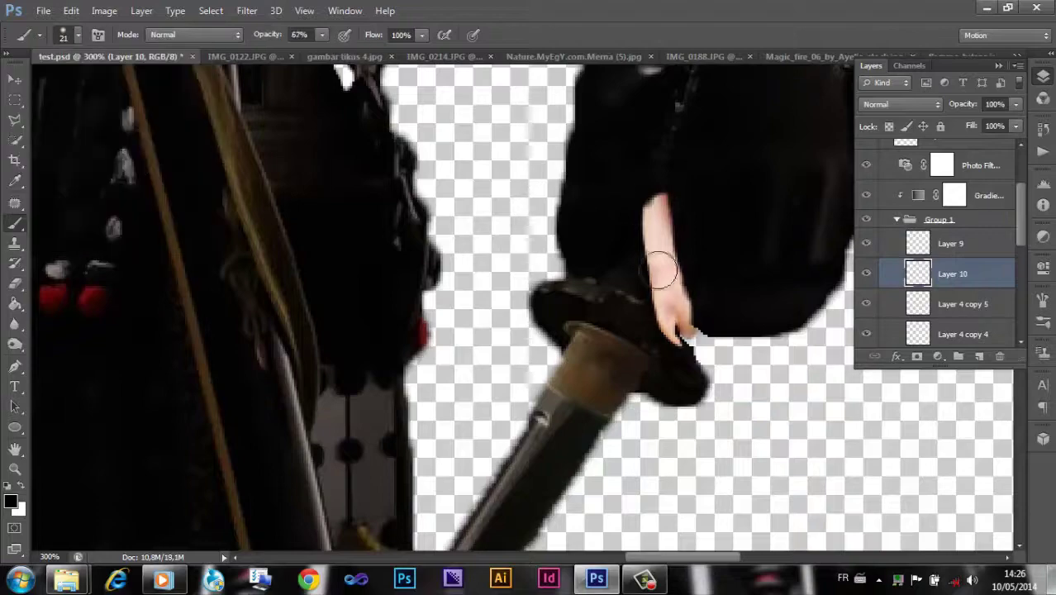
pyautogui.click(975, 243)
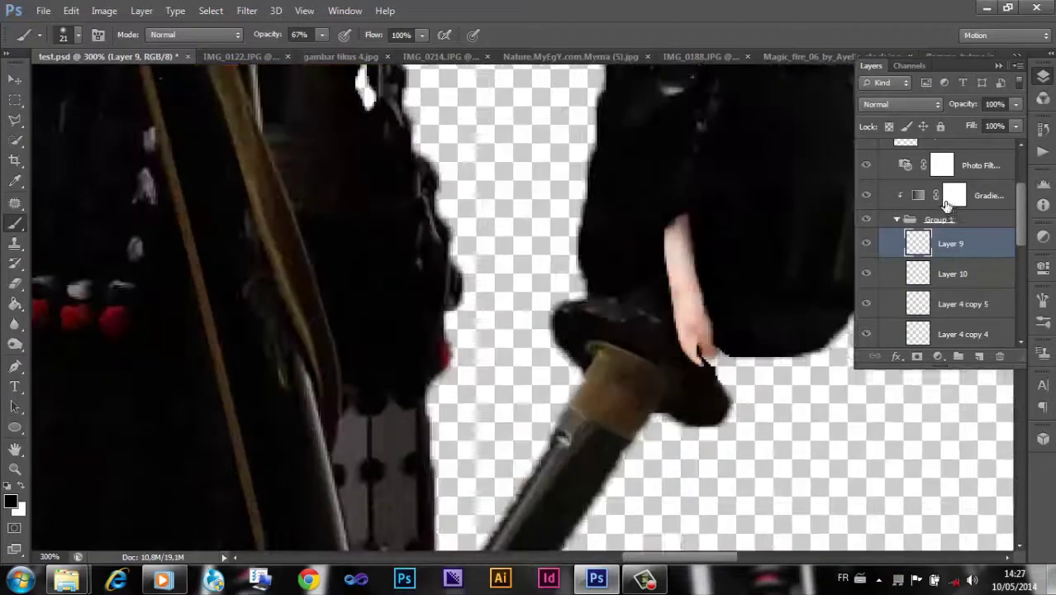
# - Pick a reddish-brown foreground and set the brush to 36% opacity, size 7
pyautogui.click(10, 502)
pyautogui.click(872, 316)
pyautogui.click(1033, 219)
pyautogui.press('3')
pyautogui.press('6')
pyautogui.click(77, 34)
pyautogui.write('7')
pyautogui.press('Return')
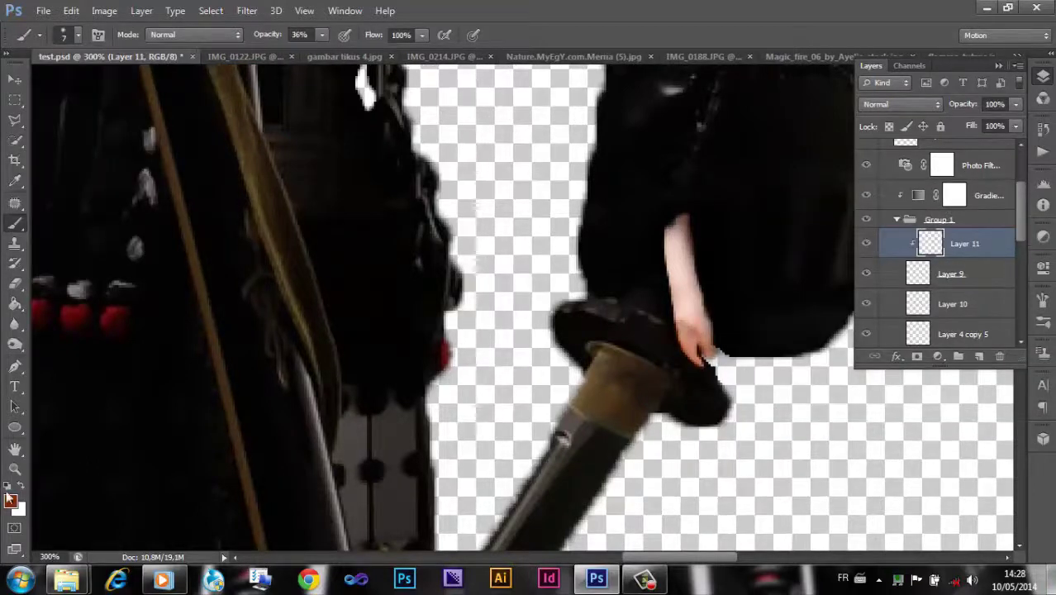
# - Duplicate the finger and tint layers and rotate the copies onto the other sword hand
pyautogui.hotkey('ctrl', '0')
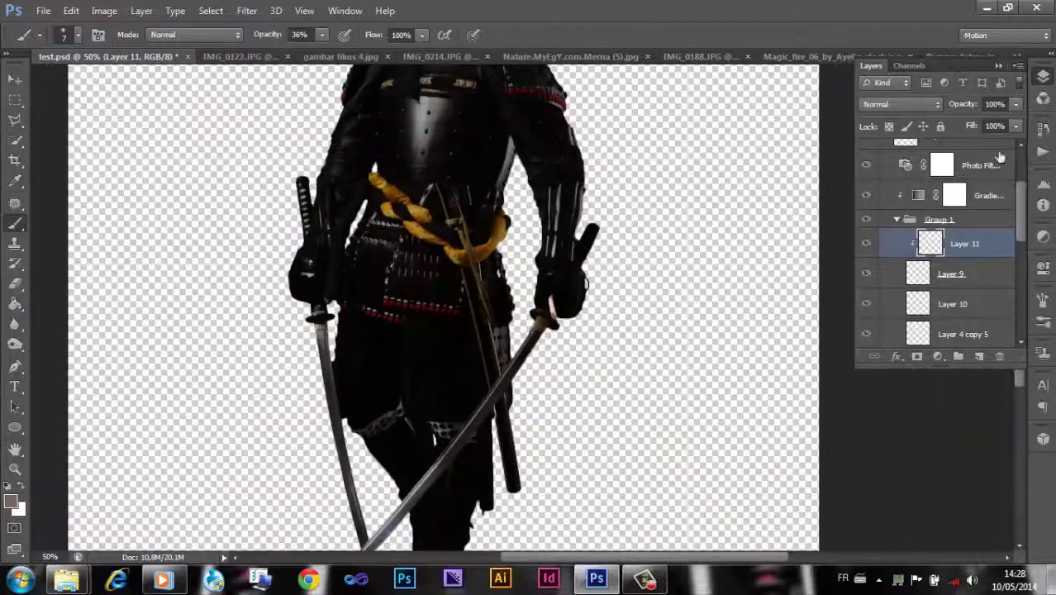
pyautogui.keyDown('ctrl'); pyautogui.click(951, 274); pyautogui.keyUp('ctrl')
pyautogui.hotkey('ctrl', 'j')
pyautogui.press('v')
pyautogui.scroll(7, 330, 305)
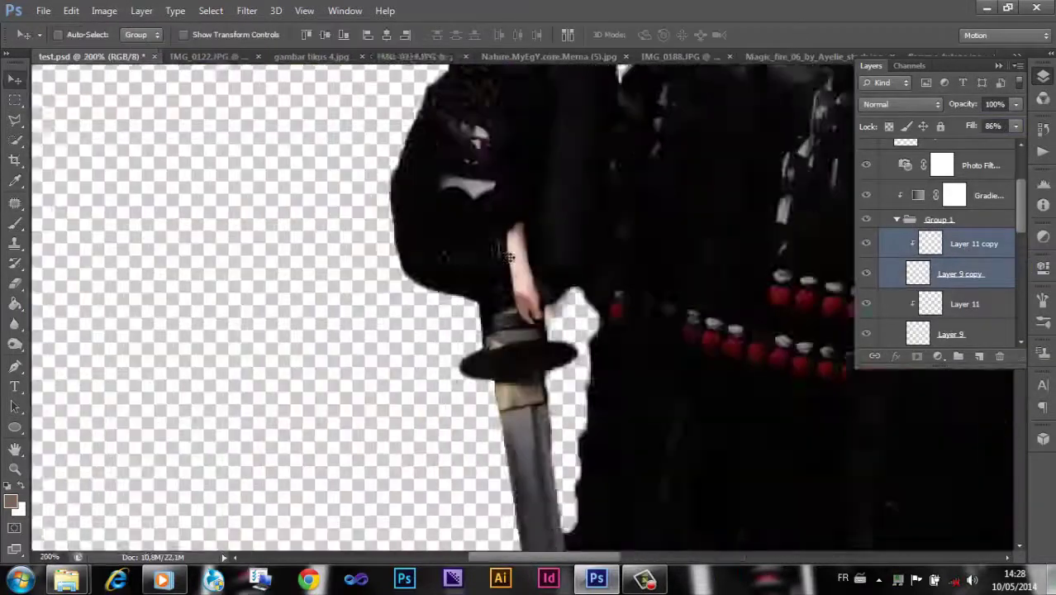
pyautogui.hotkey('ctrl', 't')
pyautogui.moveTo(545, 190)
pyautogui.mouseDown()
pyautogui.moveTo(578, 201)
pyautogui.moveTo(562, 251)
pyautogui.mouseUp()
pyautogui.press('Return')
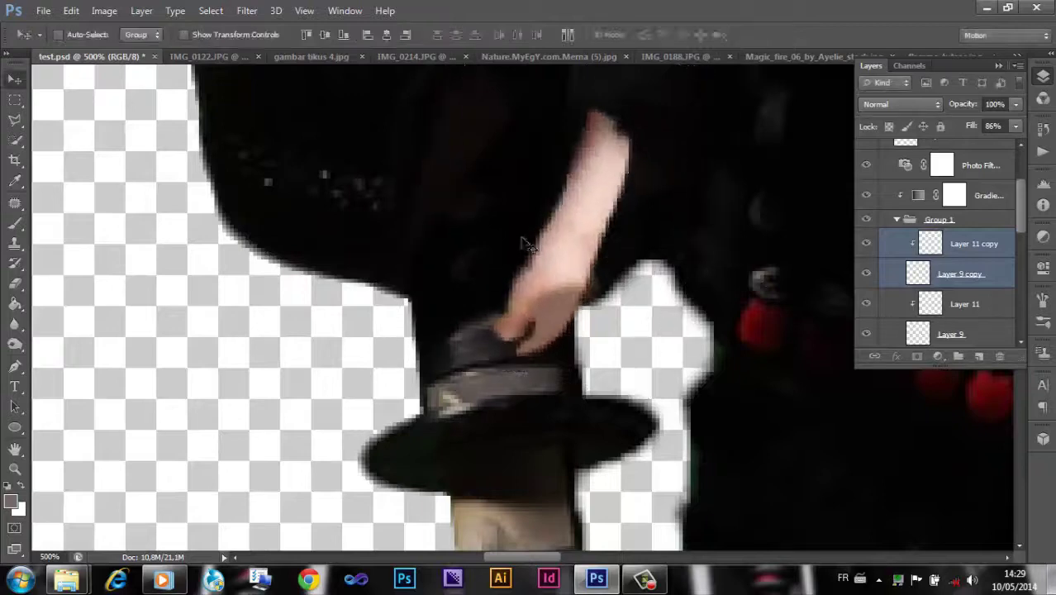
# - Erase excess on Layer 9 copy and add a new empty layer above Layer 11
pyautogui.press('e')
pyautogui.click(959, 273)
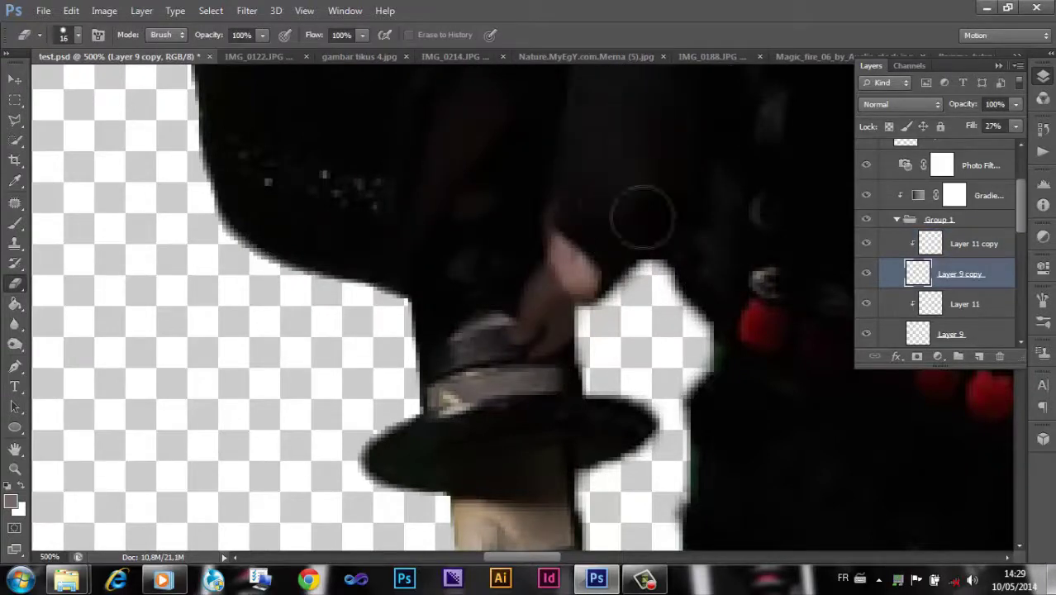
pyautogui.hotkey('ctrl', 'z')
pyautogui.click(980, 356)
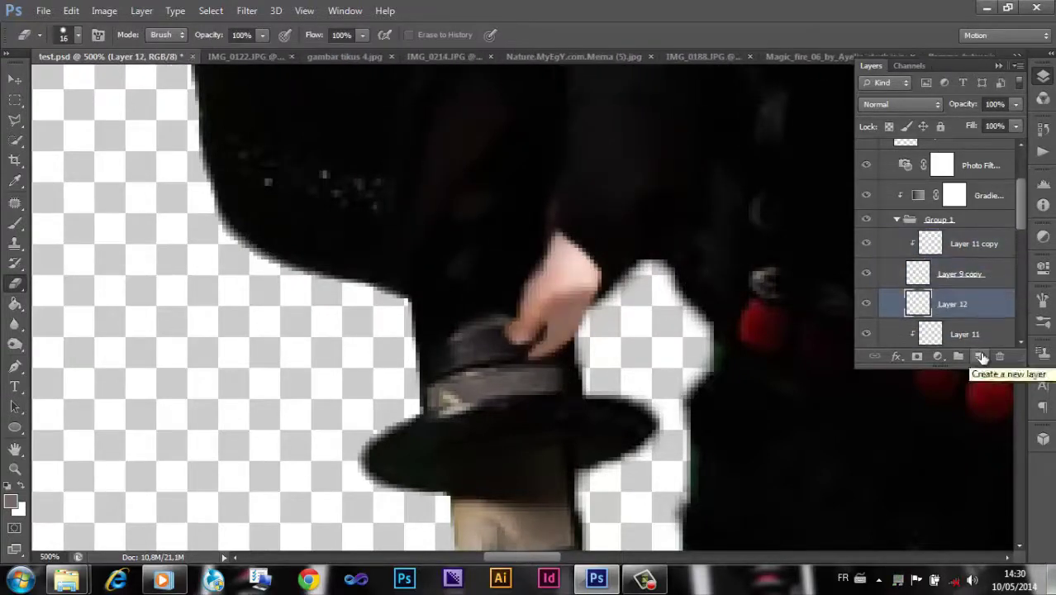
pyautogui.click(63, 34)
pyautogui.hscroll(5, 507, 259)
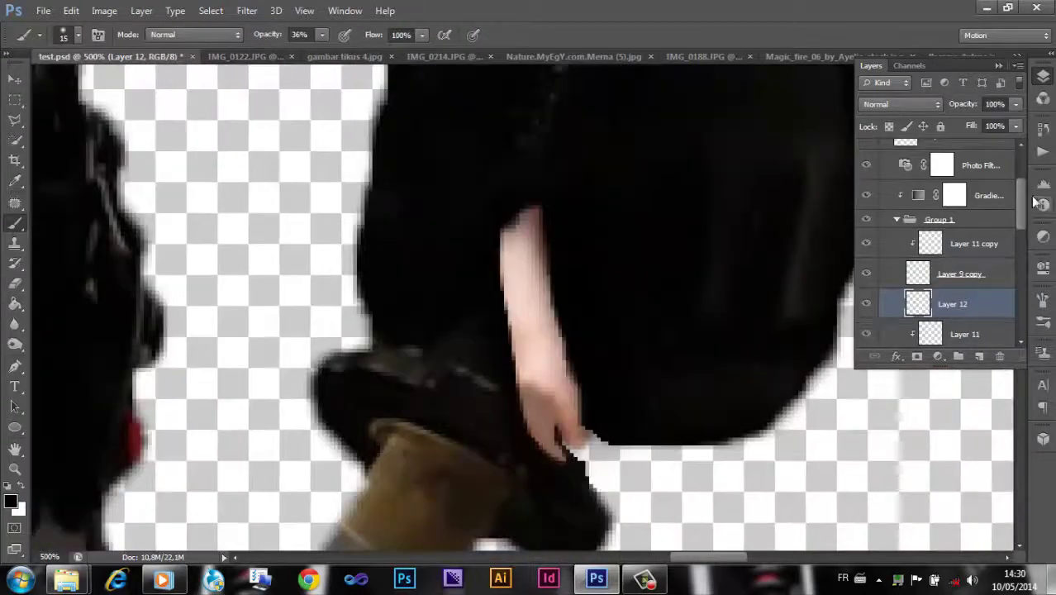
pyautogui.scroll(-3, 958, 248)
# - Nudge the original arm on Layer 9 and its Layer 11 tint slightly left
pyautogui.click(958, 207)
pyautogui.keyDown('ctrl'); pyautogui.click(950, 237); pyautogui.keyUp('ctrl')
pyautogui.press('v')
pyautogui.hotkey('ctrl', 't')
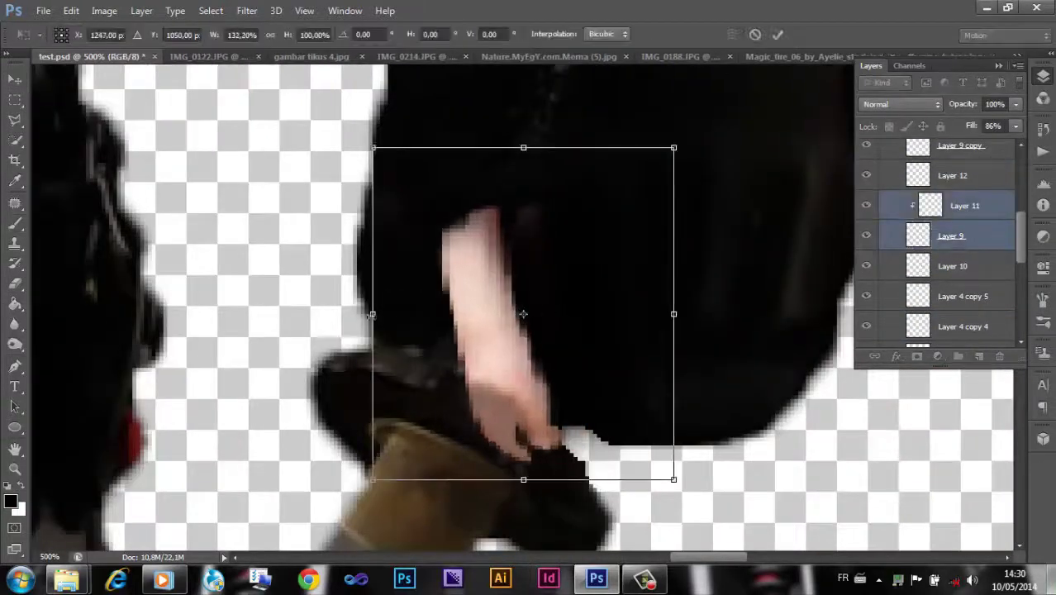
pyautogui.press('Return')
pyautogui.moveTo(500, 244); pyautogui.dragTo(507, 245)
# - Try a warp on the Layer 9 arm and reopen Hue/Saturation, leaving both unchanged
pyautogui.click(950, 236)
pyautogui.press('e')
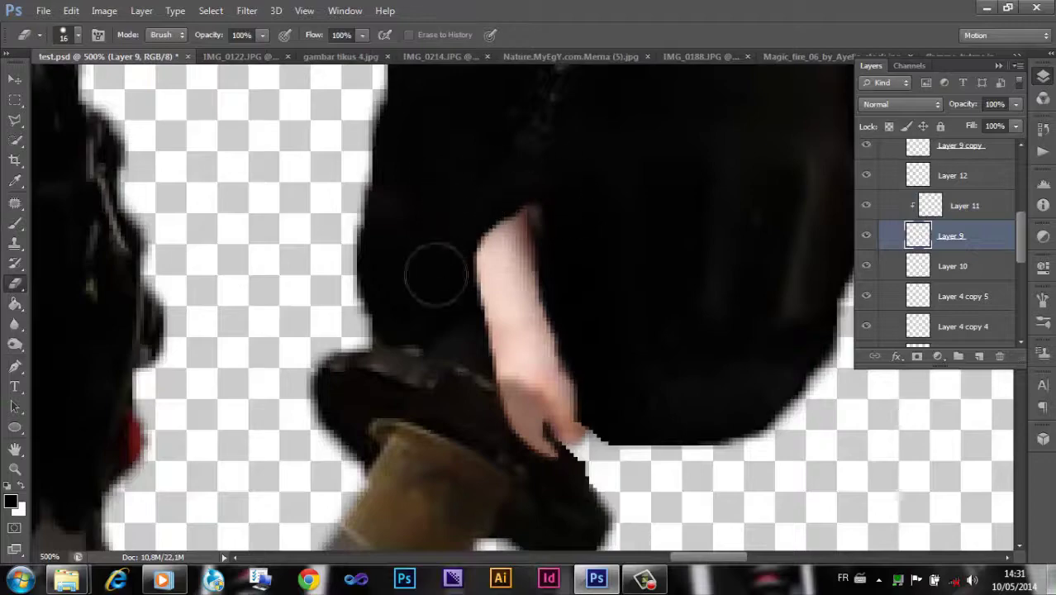
pyautogui.hotkey('ctrl', 't')
pyautogui.rightClick(567, 221)
pyautogui.click(601, 345)
pyautogui.press('Return')
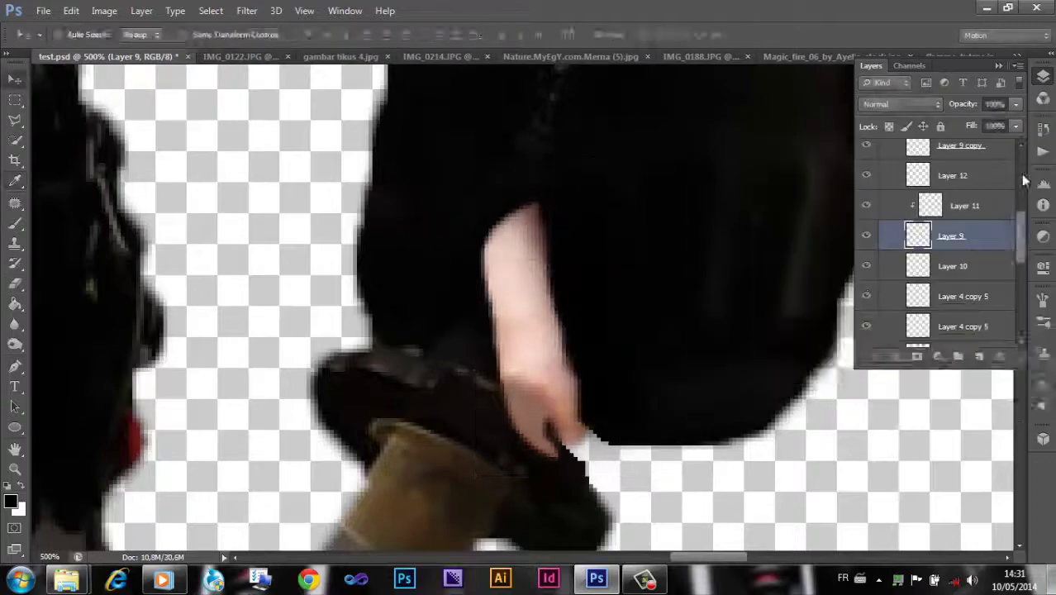
pyautogui.hotkey('ctrl', 'u')
pyautogui.press('Return')
# - Group the selected finger layers, make Layer 10 active, and collapse the group
pyautogui.hotkey('ctrl', '1')
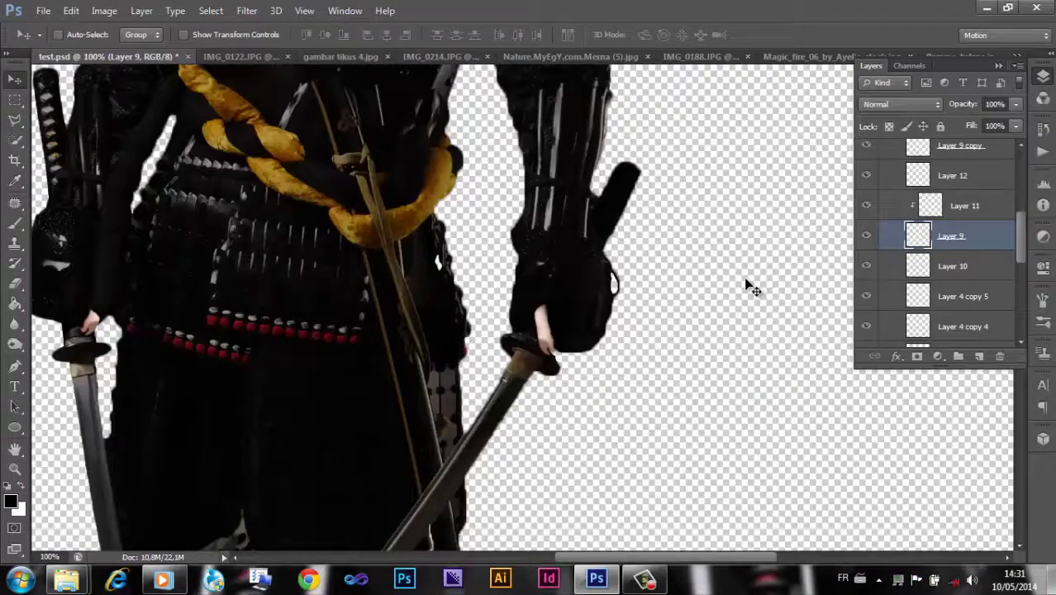
pyautogui.keyDown('shift'); pyautogui.click(967, 207); pyautogui.keyUp('shift')
pyautogui.hotkey('ctrl', 'g')
pyautogui.click(974, 180)
pyautogui.hotkey('ctrl', '0')
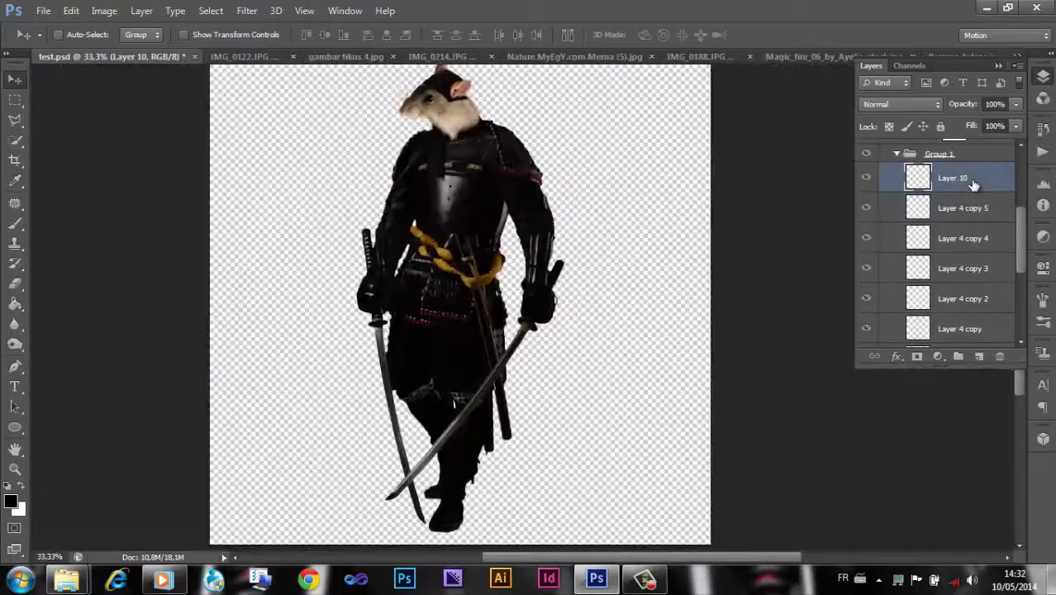
pyautogui.click(896, 153)
# - Close the ficus image and check the IMG_0122.JPG landscape's image size without changes
pyautogui.click(388, 58)
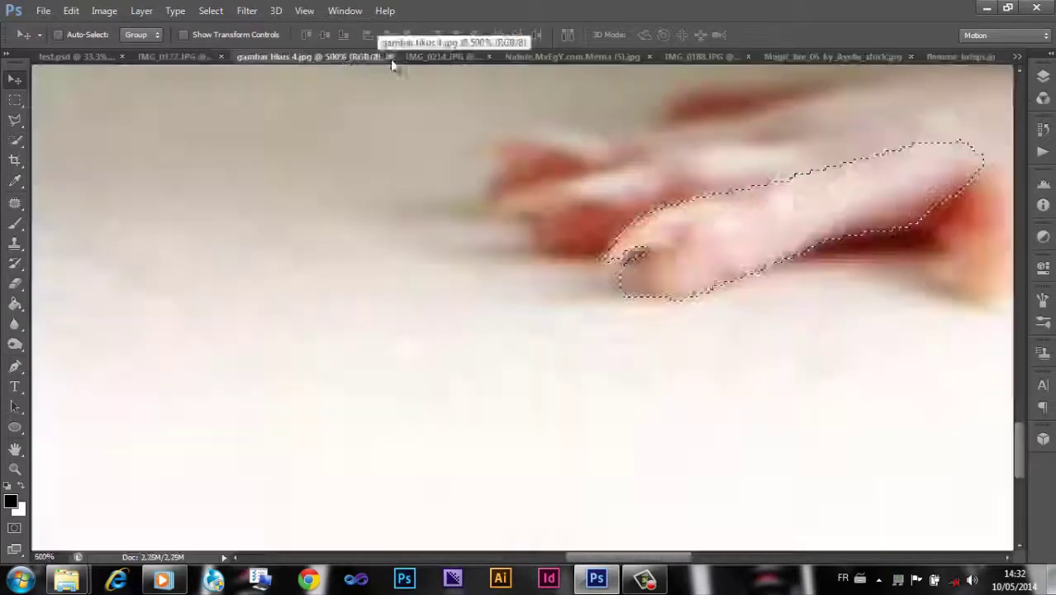
pyautogui.click(388, 56)
pyautogui.click(450, 57)
pyautogui.click(210, 56)
pyautogui.hotkey('ctrl', 'alt', 'i')
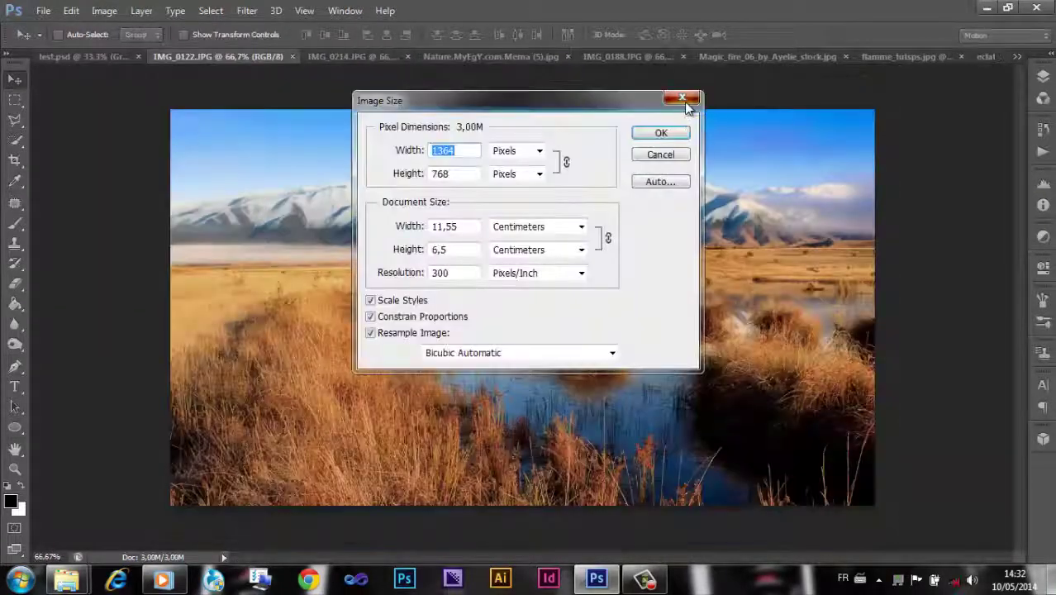
pyautogui.click(682, 100)
pyautogui.click(488, 56)
pyautogui.click(104, 10)
# - Bring IMG_0122.JPG into the temple scene and erase its sky and blue mountains
pyautogui.click(211, 56)
pyautogui.moveTo(210, 56); pyautogui.dragTo(413, 247)
pyautogui.moveTo(496, 289); pyautogui.dragTo(388, 56)
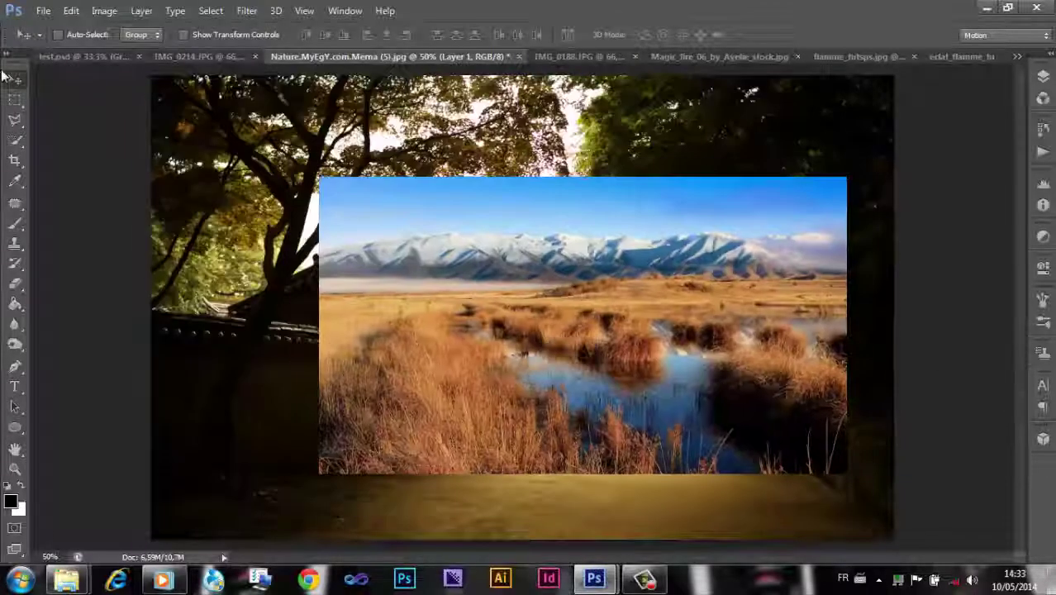
pyautogui.press('e')
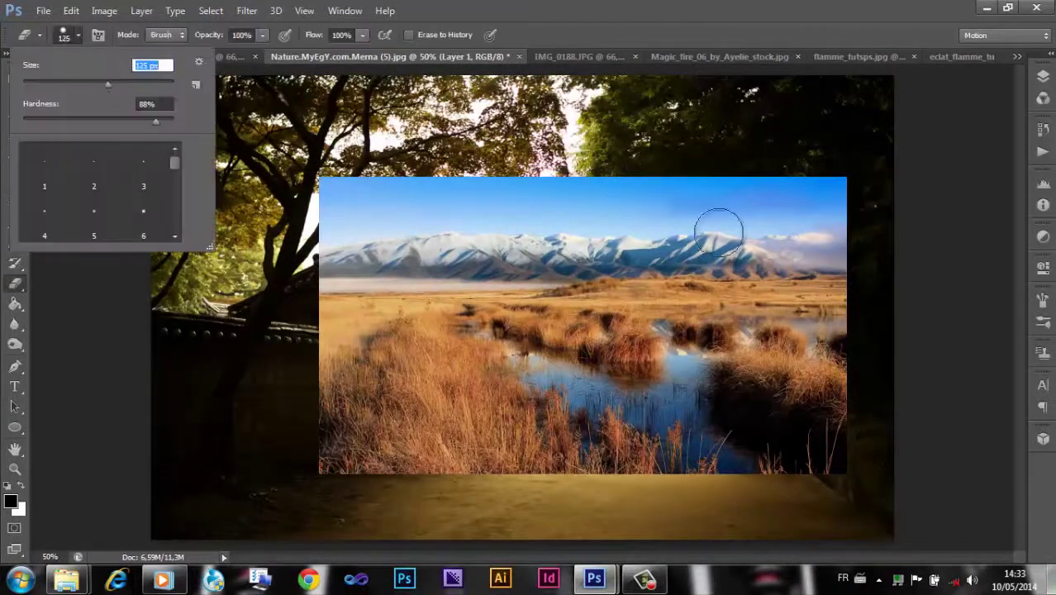
pyautogui.moveTo(826, 198); pyautogui.dragTo(347, 215)
pyautogui.moveTo(869, 220); pyautogui.dragTo(324, 235)
pyautogui.moveTo(851, 252); pyautogui.dragTo(652, 248)
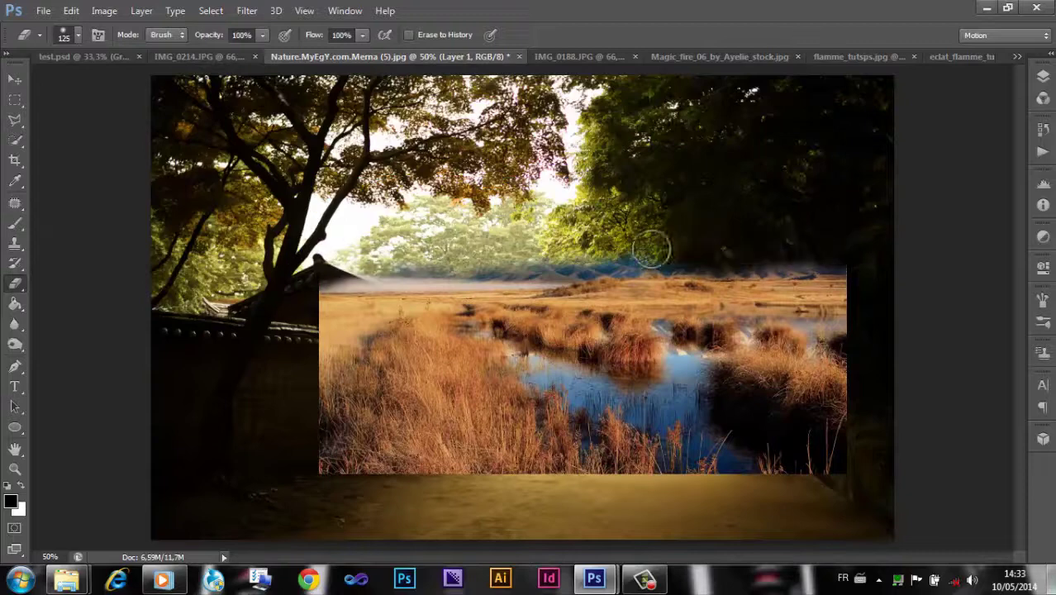
# - Move the grass layer down and right along the bottom and commit its placement
pyautogui.press('v')
pyautogui.moveTo(615, 373)
pyautogui.mouseDown()
pyautogui.moveTo(660, 438)
pyautogui.moveTo(680, 445)
pyautogui.mouseUp()
pyautogui.hotkey('ctrl', 't')
pyautogui.press('Return')
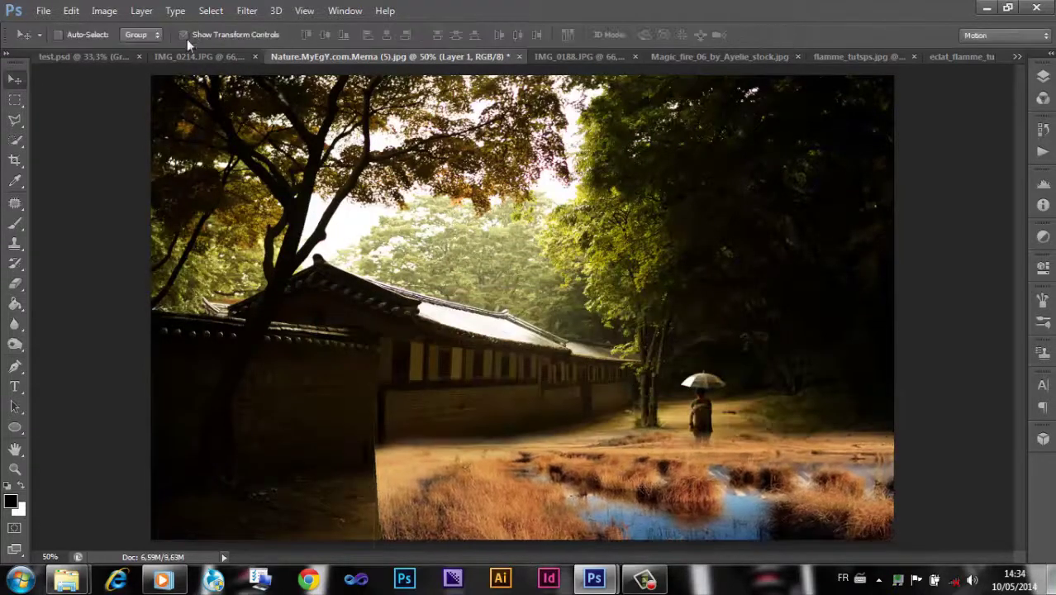
# - Duplicate the grass layer, shift the copy left, then hide both grass layers
pyautogui.press('F7')
pyautogui.hotkey('ctrl', 'j')
pyautogui.moveTo(496, 479); pyautogui.dragTo(263, 480)
pyautogui.press('e')
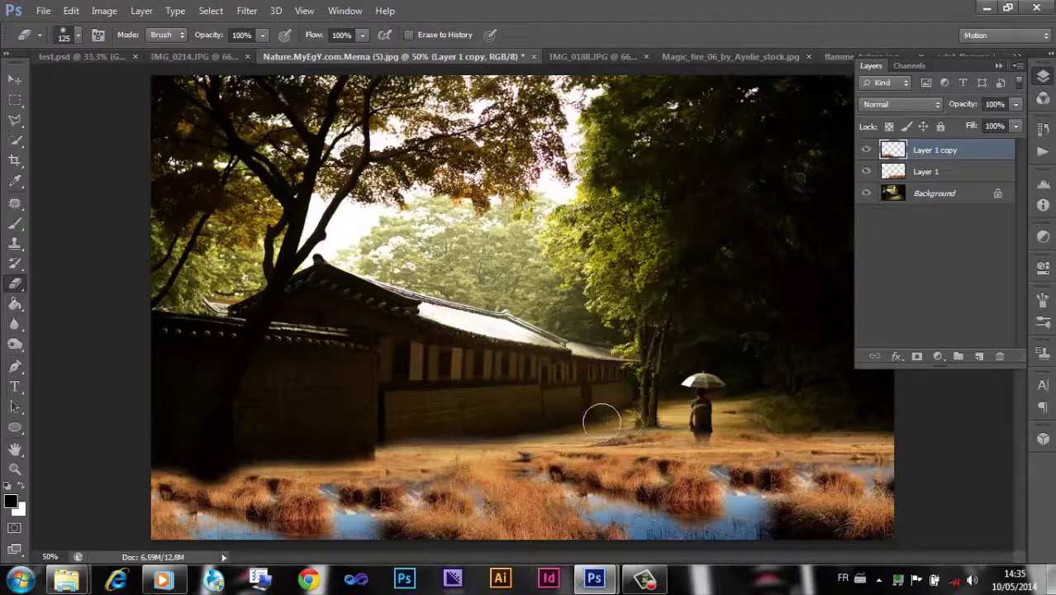
pyautogui.hotkey('alt', '[')
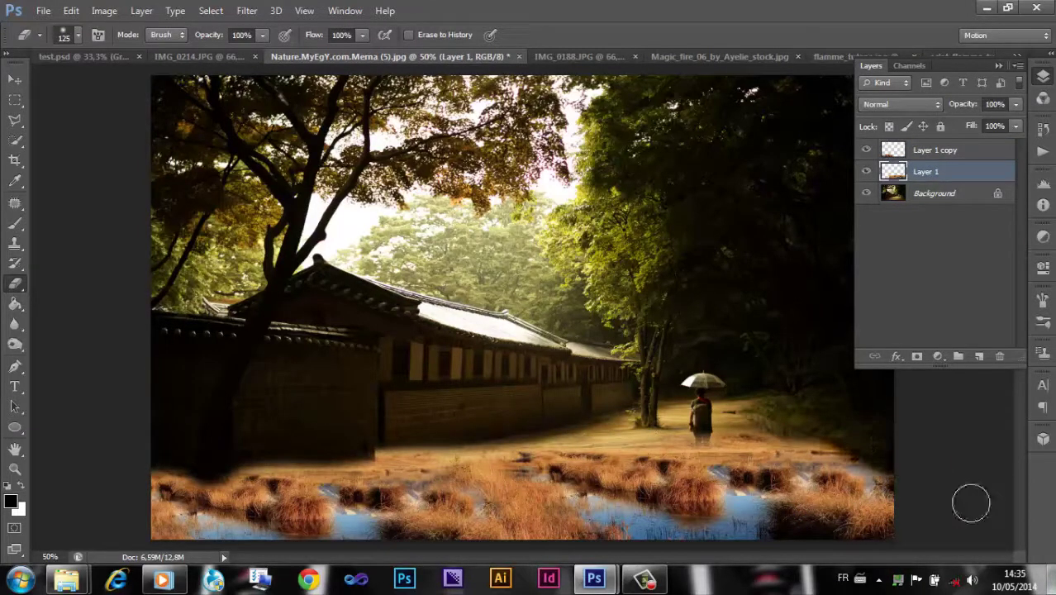
pyautogui.press('l')
pyautogui.click(934, 192)
pyautogui.keyDown('alt'); pyautogui.click(866, 193); pyautogui.keyUp('alt')
# - Remove the walker with the umbrella from the path using Content-Aware fill
pyautogui.scroll(2, 768, 306)
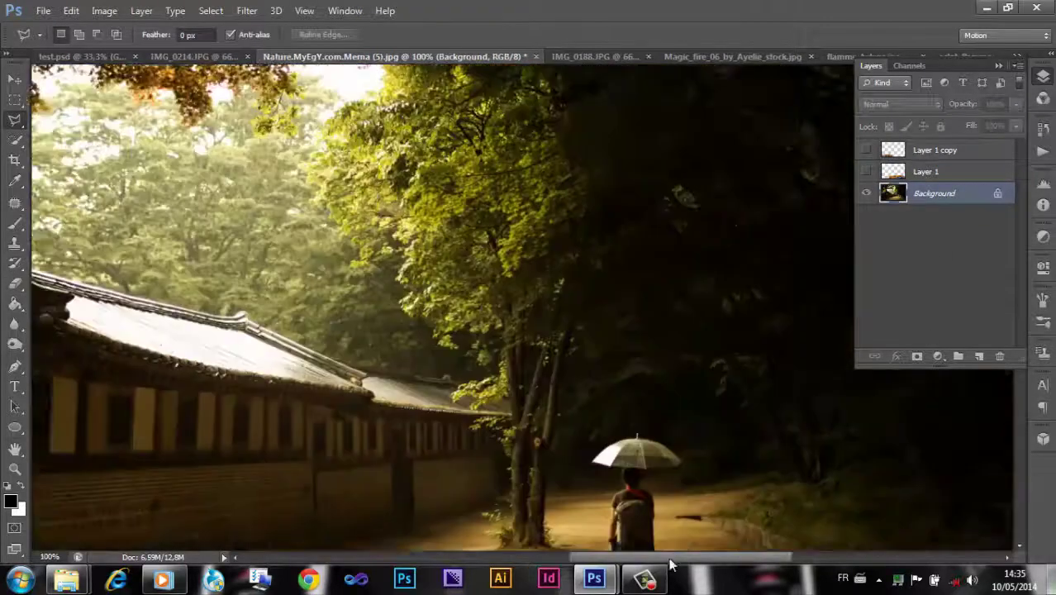
pyautogui.scroll(-3, 709, 472)
pyautogui.press('Delete')
pyautogui.click(611, 153)
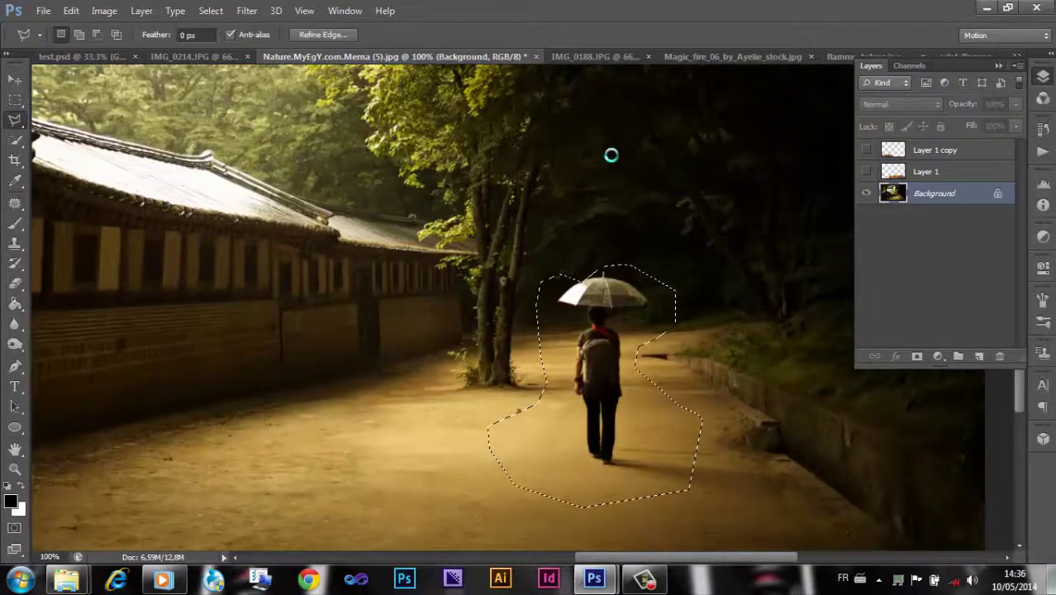
pyautogui.hotkey('ctrl', 'd')
# - Show the grass layers again and add a third copy skewed up onto the path
pyautogui.moveTo(866, 150); pyautogui.dragTo(866, 171)
pyautogui.click(927, 171)
pyautogui.hotkey('ctrl', 'j')
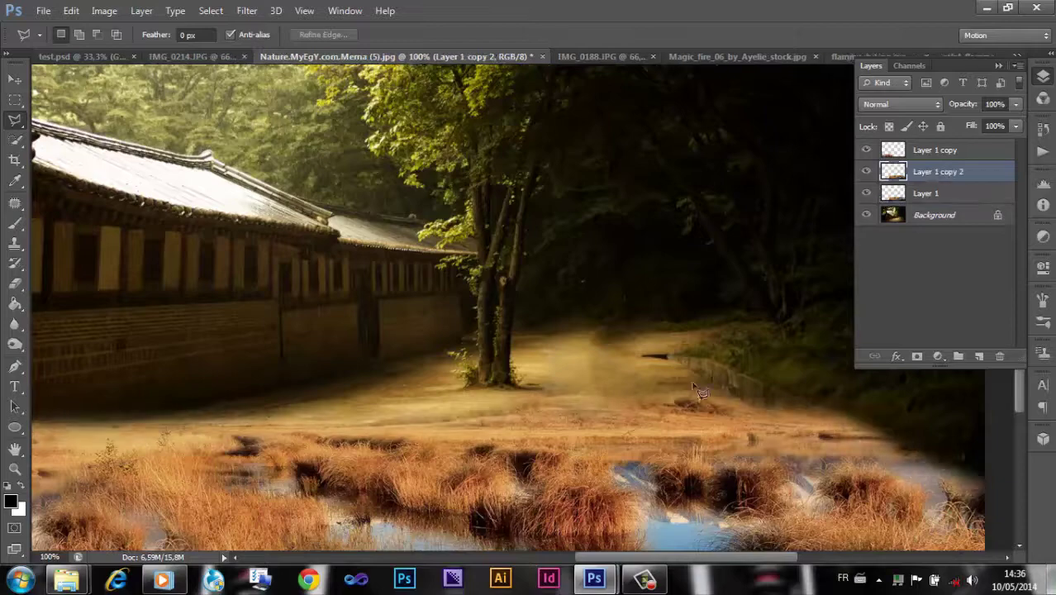
pyautogui.moveTo(281, 486); pyautogui.dragTo(496, 273)
pyautogui.hotkey('ctrl', '-')
pyautogui.hotkey('ctrl', '-')
pyautogui.hotkey('ctrl', '-')
pyautogui.hotkey('ctrl', 't')
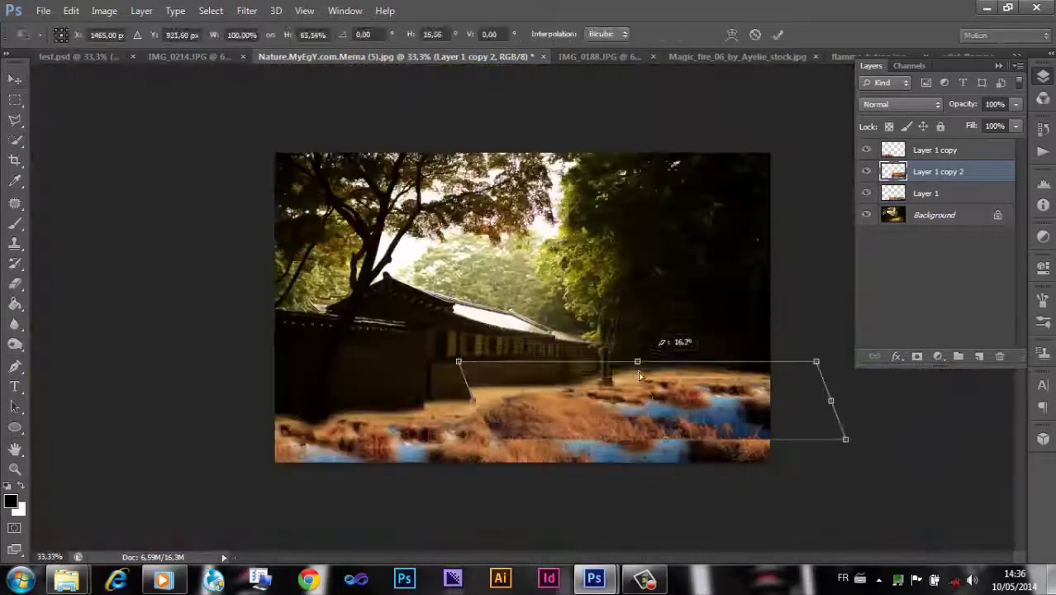
pyautogui.click(776, 35)
pyautogui.press('e')
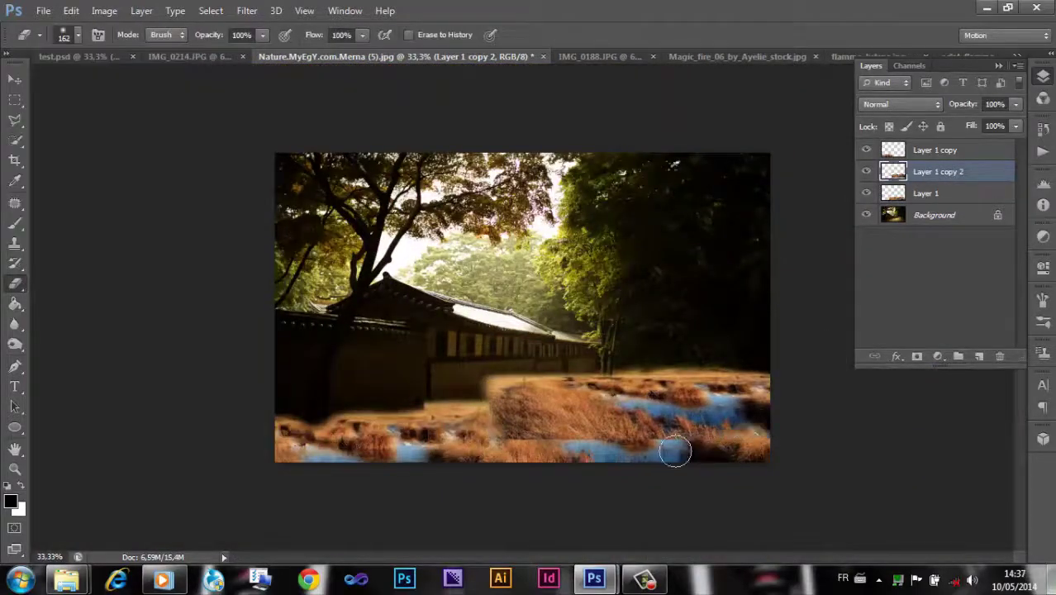
# - Set the Layer 1 copy grass layer's Fill to 0%
pyautogui.hotkey('ctrl', '+')
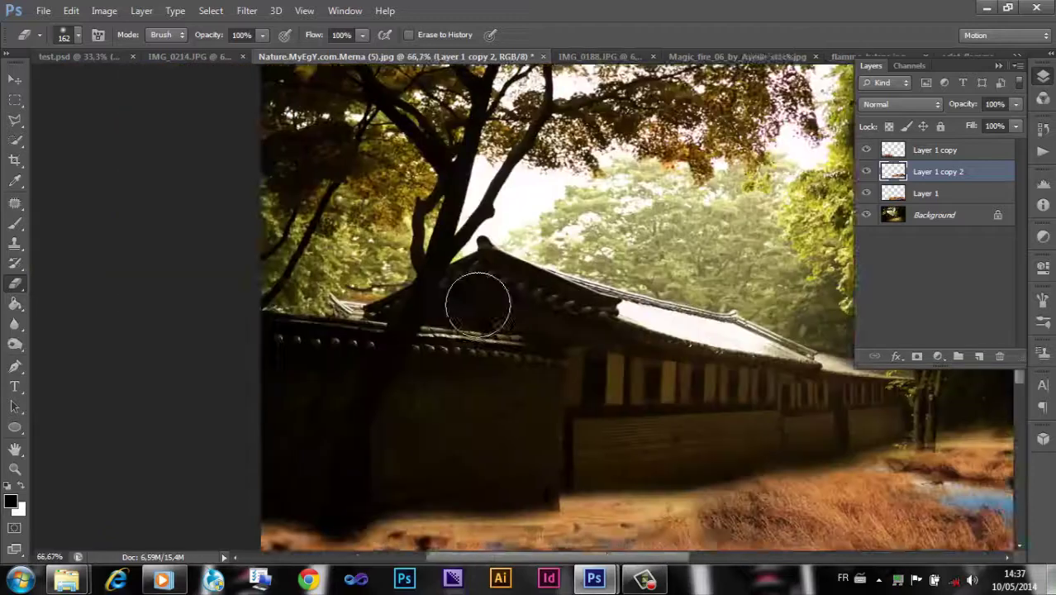
pyautogui.scroll(-3, 476, 302)
pyautogui.click(1015, 126)
pyautogui.moveTo(1015, 142); pyautogui.dragTo(938, 149)
pyautogui.click(942, 150)
pyautogui.press('v')
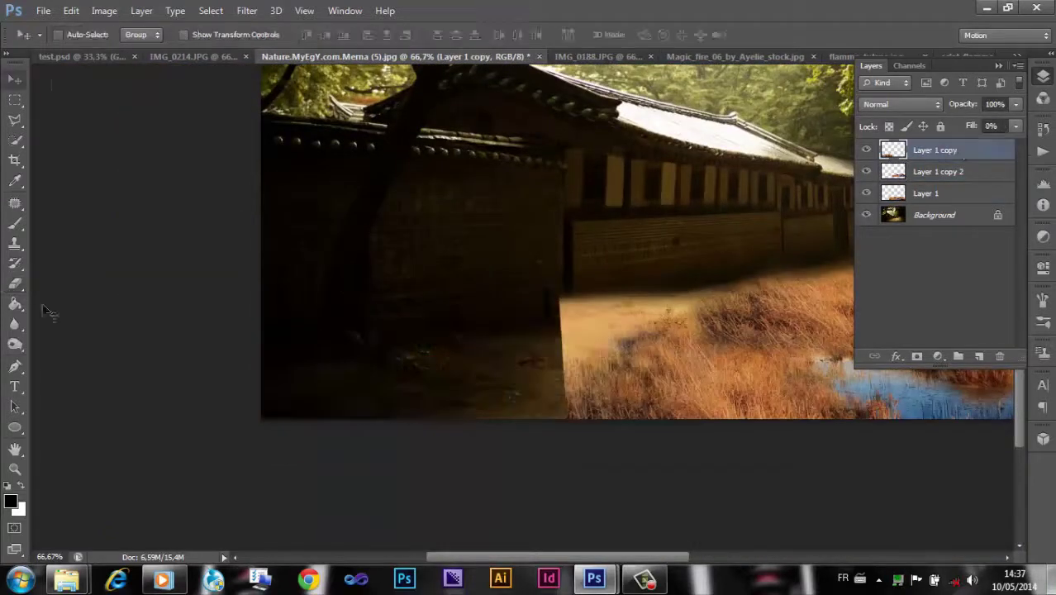
pyautogui.press('e')
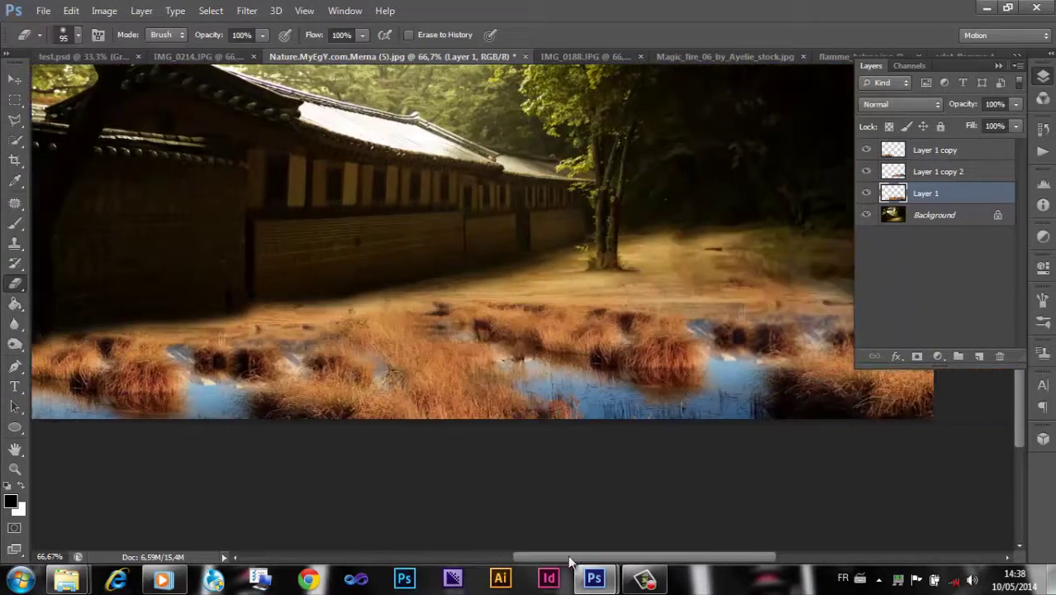
# - Delete the extra grass overlay layers and clone over part of the path at size 121
pyautogui.click(866, 171)
pyautogui.click(942, 171)
pyautogui.press('Delete')
pyautogui.press('Delete')
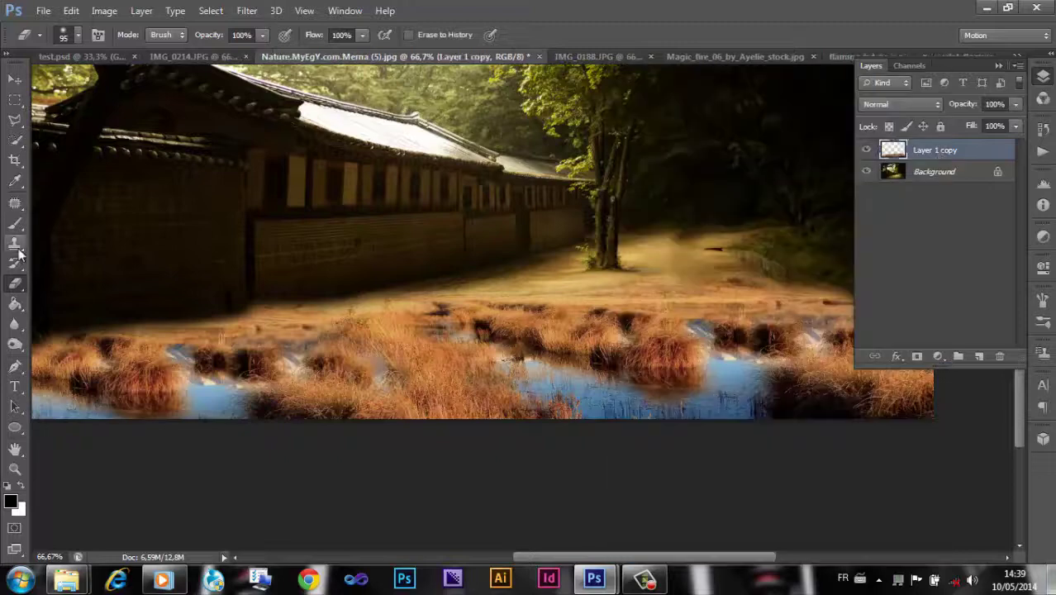
pyautogui.press('s')
pyautogui.click(64, 34)
pyautogui.moveTo(683, 271); pyautogui.dragTo(708, 265)
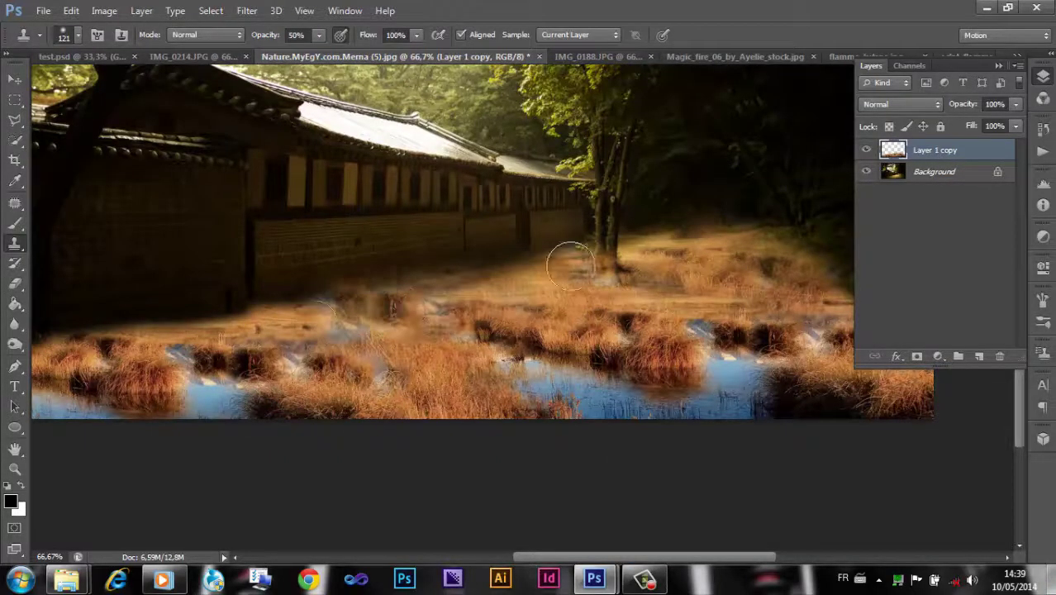
# - Adjust grass fill and brush size, then delete the remaining grass overlay layer
pyautogui.moveTo(527, 557); pyautogui.dragTo(584, 557)
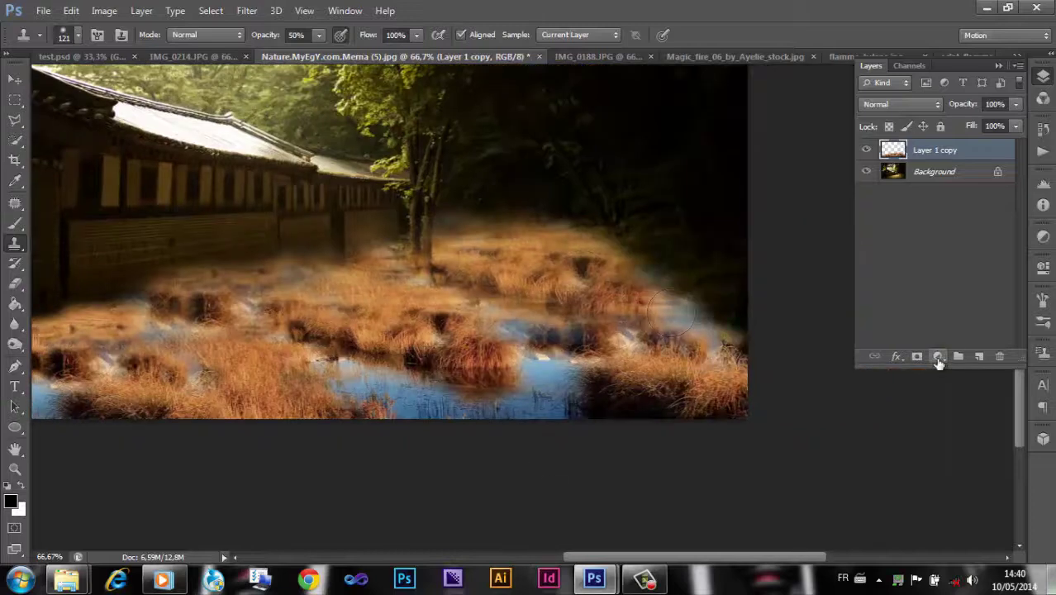
pyautogui.click(15, 283)
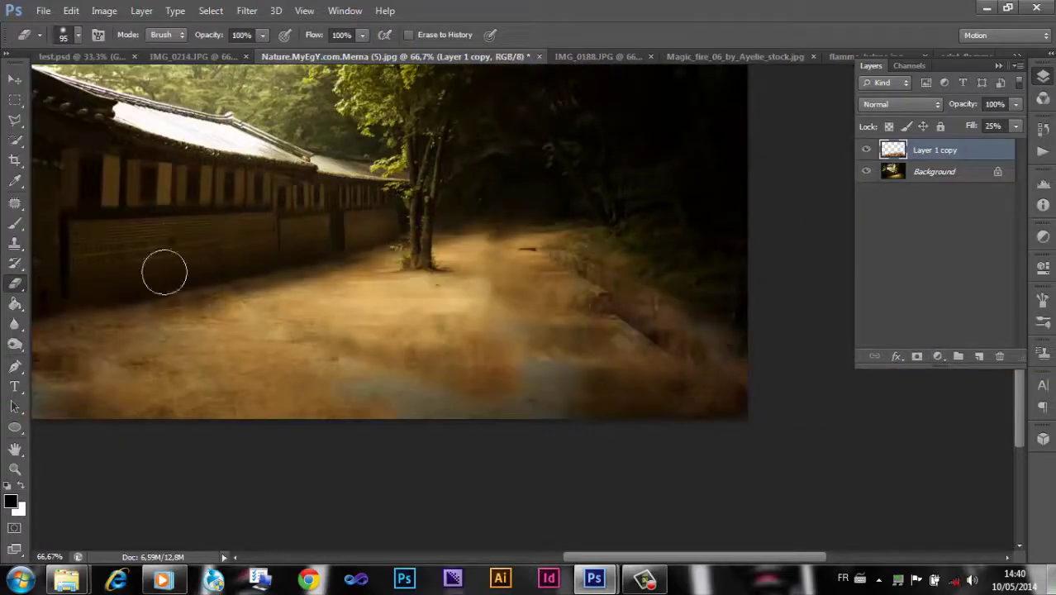
pyautogui.click(79, 34)
pyautogui.moveTo(1016, 126); pyautogui.dragTo(1020, 144)
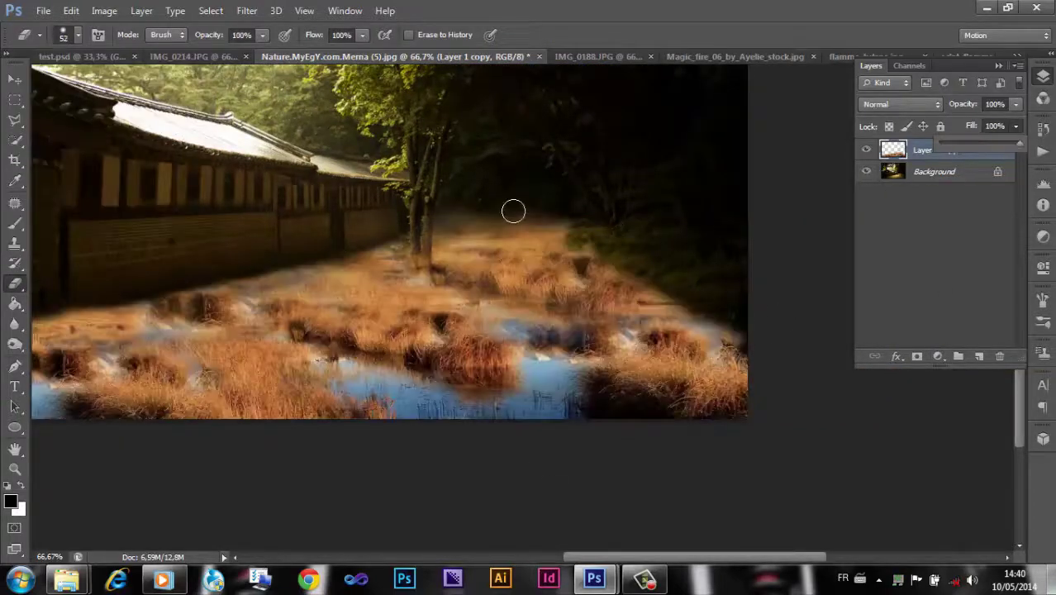
pyautogui.moveTo(1003, 360); pyautogui.dragTo(1001, 357)
# - Outline the bright strip on the road at 200% and Content-Aware fill it
pyautogui.hotkey('ctrl', '+')
pyautogui.hotkey('ctrl', '+')
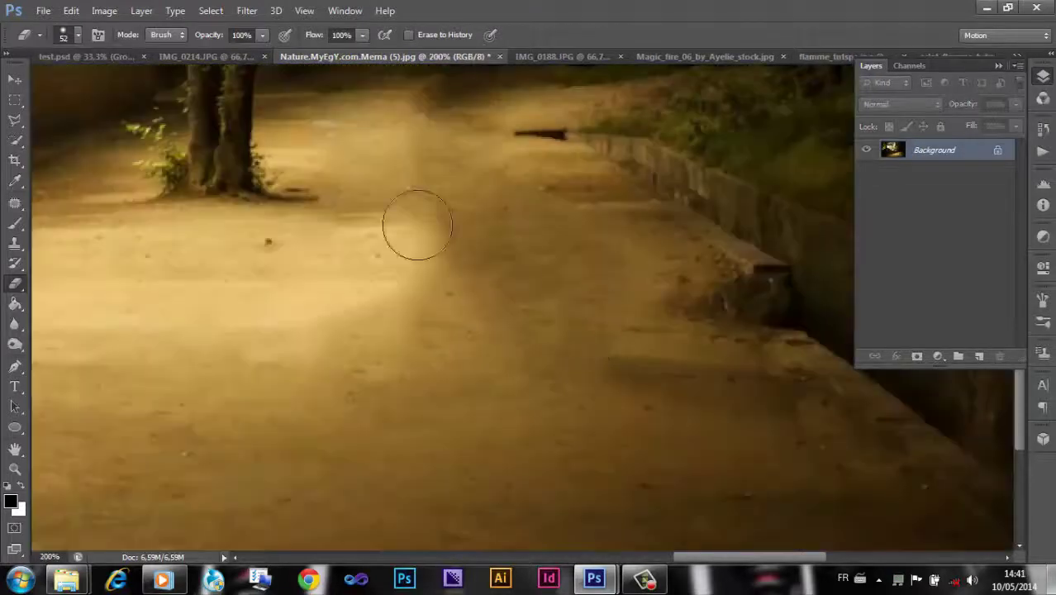
pyautogui.click(396, 483)
pyautogui.click(825, 460)
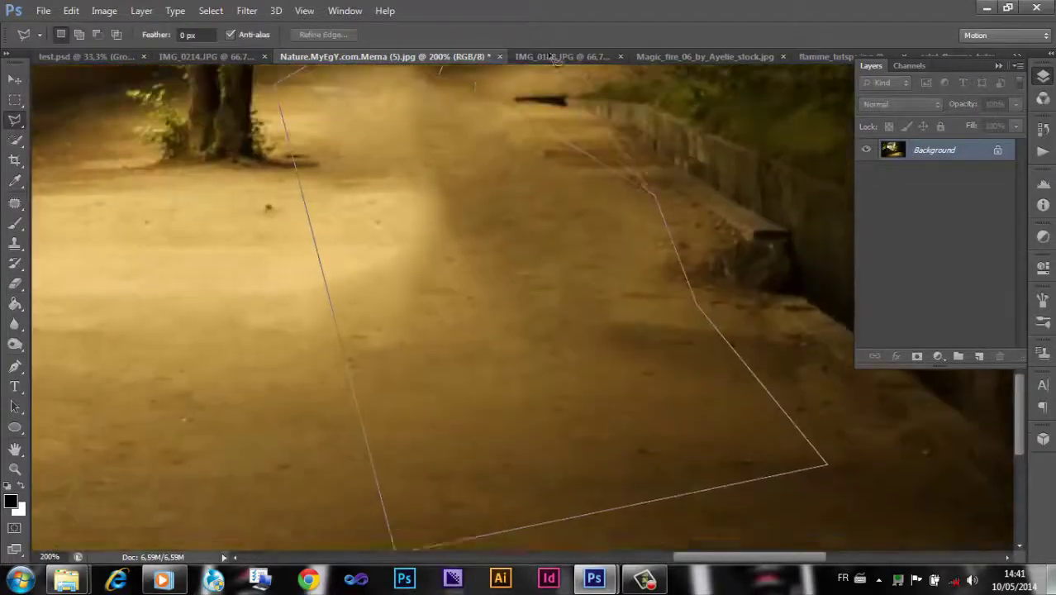
pyautogui.doubleClick(449, 95)
pyautogui.hotkey('shift', 'BackSpace')
pyautogui.press('Return')
pyautogui.hotkey('ctrl', 'd')
pyautogui.hotkey('ctrl', '-')
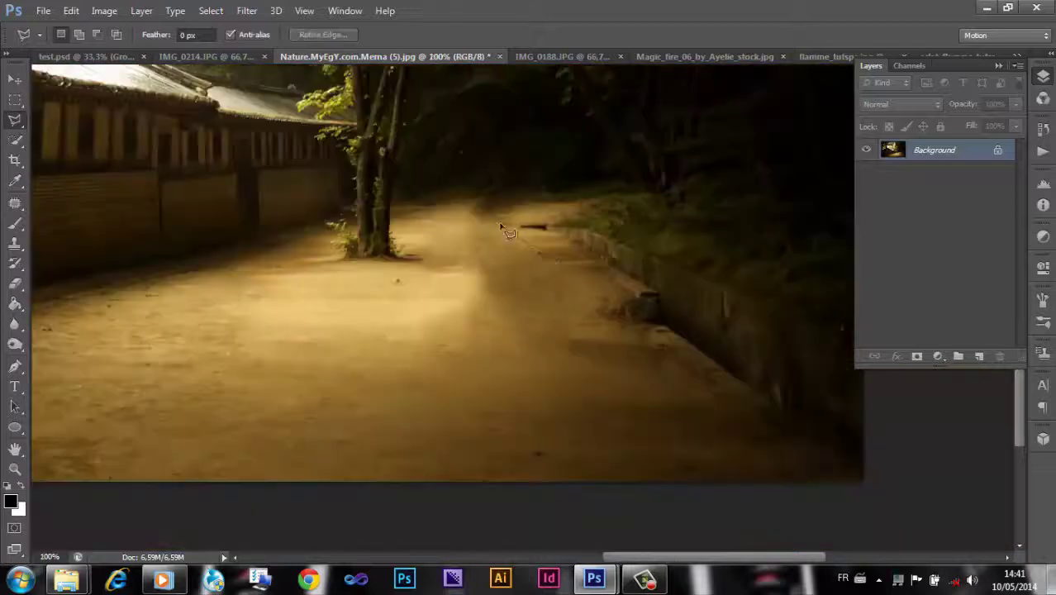
# - Patch the leftover bright area with nearby road texture
pyautogui.press('j')
pyautogui.moveTo(531, 312); pyautogui.dragTo(456, 427)
pyautogui.hotkey('ctrl', 'd')
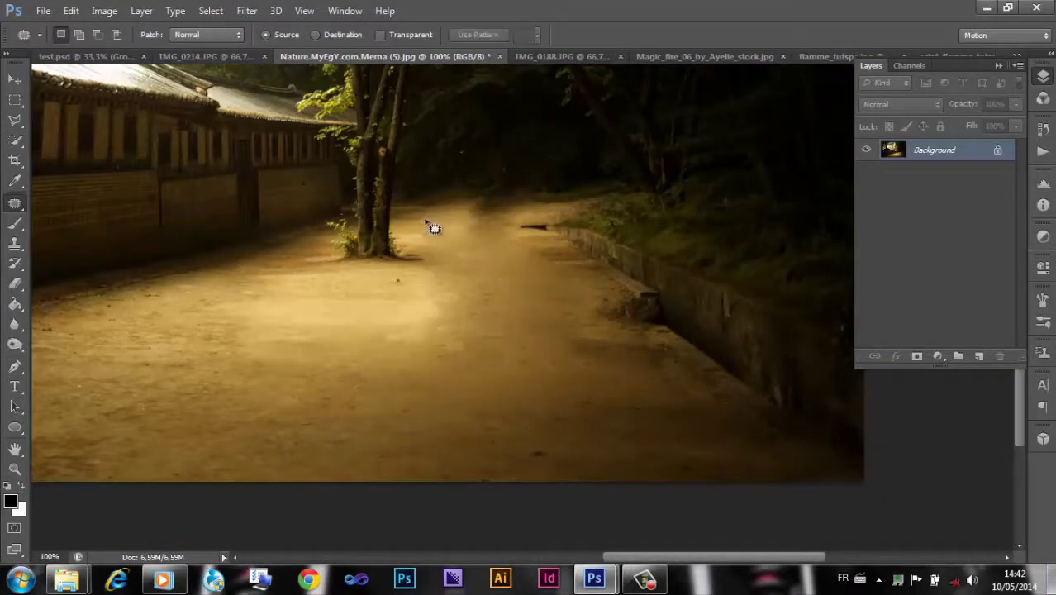
# - Drag the samurai Group 2 from test.psd into the temple scene and place him on the road
pyautogui.hotkey('ctrl', 'shift', 'Tab')
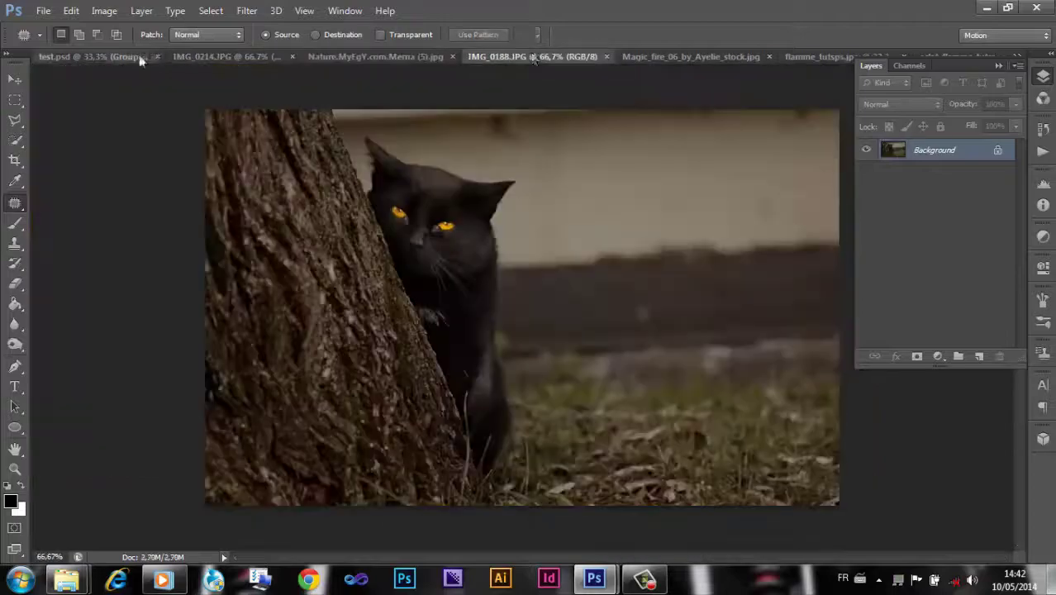
pyautogui.hotkey('ctrl', 'shift', 'Tab')
pyautogui.moveTo(83, 56); pyautogui.dragTo(91, 75)
pyautogui.press('v')
pyautogui.moveTo(596, 257); pyautogui.dragTo(603, 265)
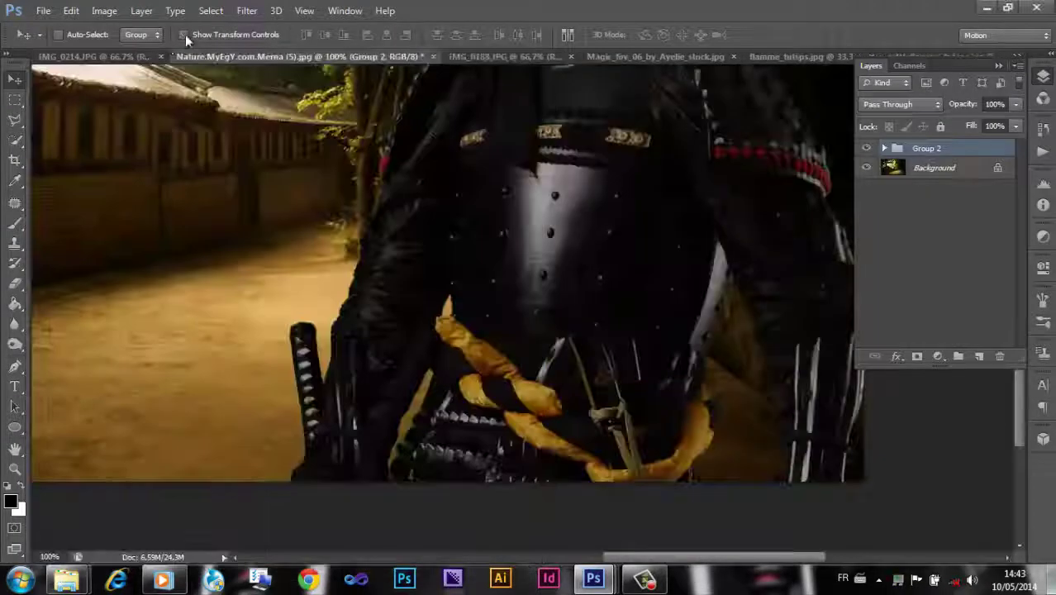
pyautogui.hotkey('ctrl', '-')
pyautogui.hotkey('ctrl', '-')
pyautogui.hotkey('ctrl', '-')
pyautogui.hotkey('ctrl', 't')
pyautogui.moveTo(639, 462); pyautogui.dragTo(616, 380)
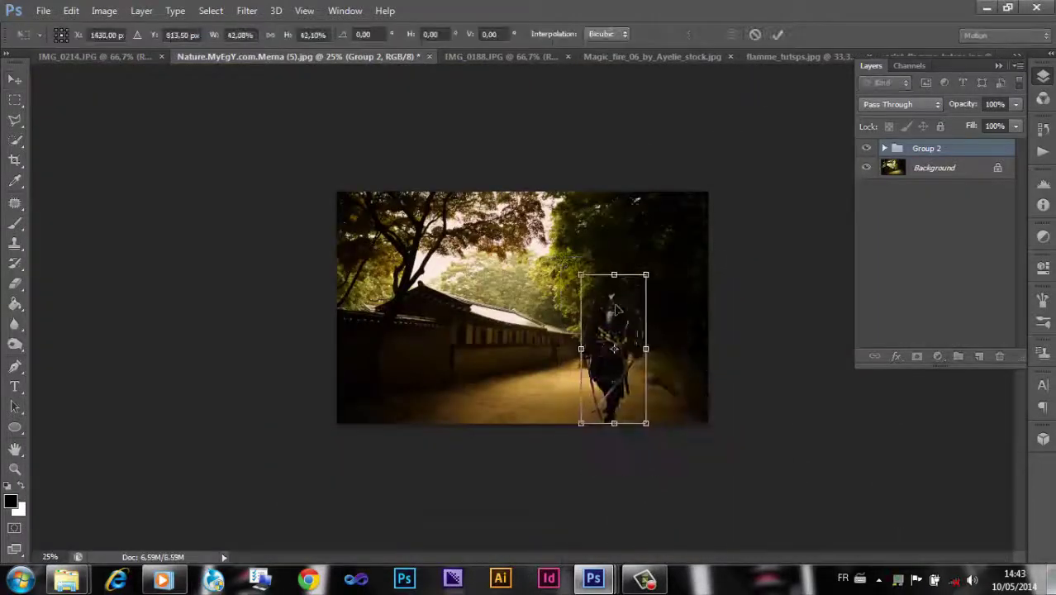
pyautogui.click(777, 34)
# - Scale the samurai down slightly to fit the path
pyautogui.hotkey('ctrl', '+')
pyautogui.hotkey('ctrl', '+')
pyautogui.hotkey('ctrl', '+')
pyautogui.hotkey('ctrl', 't')
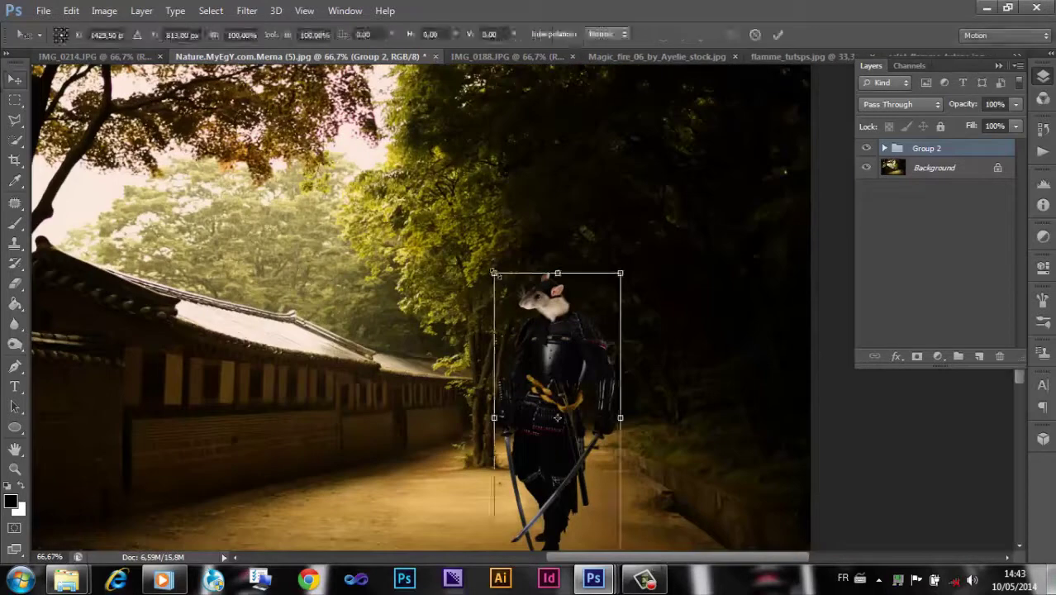
pyautogui.moveTo(489, 259); pyautogui.dragTo(507, 303)
pyautogui.press('Return')
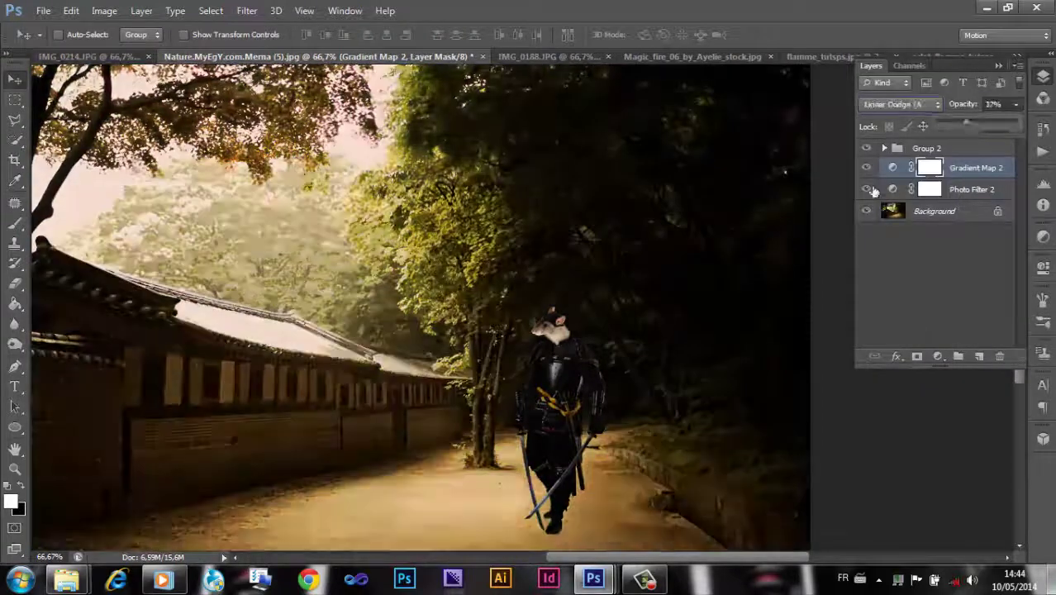
# - Delete the gradient map, merge Group 2, and fill a new layer with the samurai's silhouette in black
pyautogui.moveTo(604, 397); pyautogui.dragTo(483, 401)
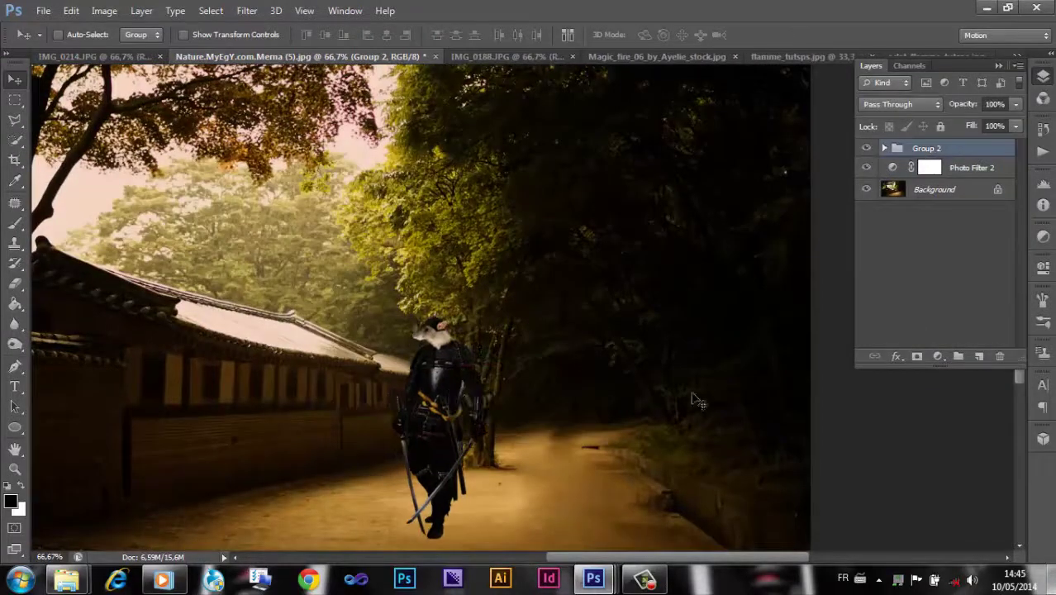
pyautogui.rightClick(917, 150)
pyautogui.click(909, 401)
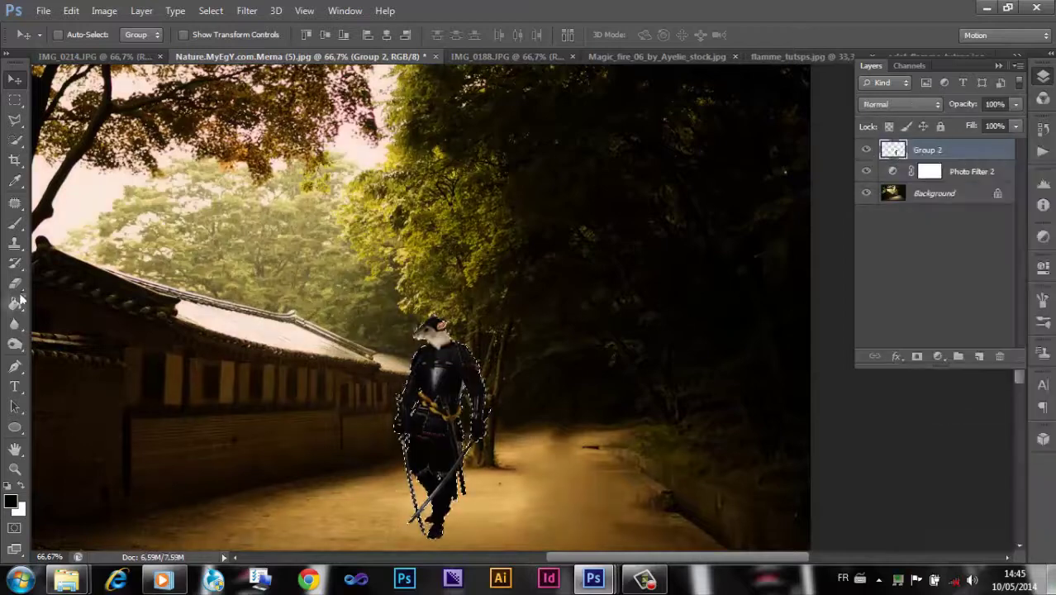
pyautogui.keyDown('ctrl'); pyautogui.click(892, 150); pyautogui.keyUp('ctrl')
pyautogui.click(979, 356)
pyautogui.hotkey('alt', 'BackSpace')
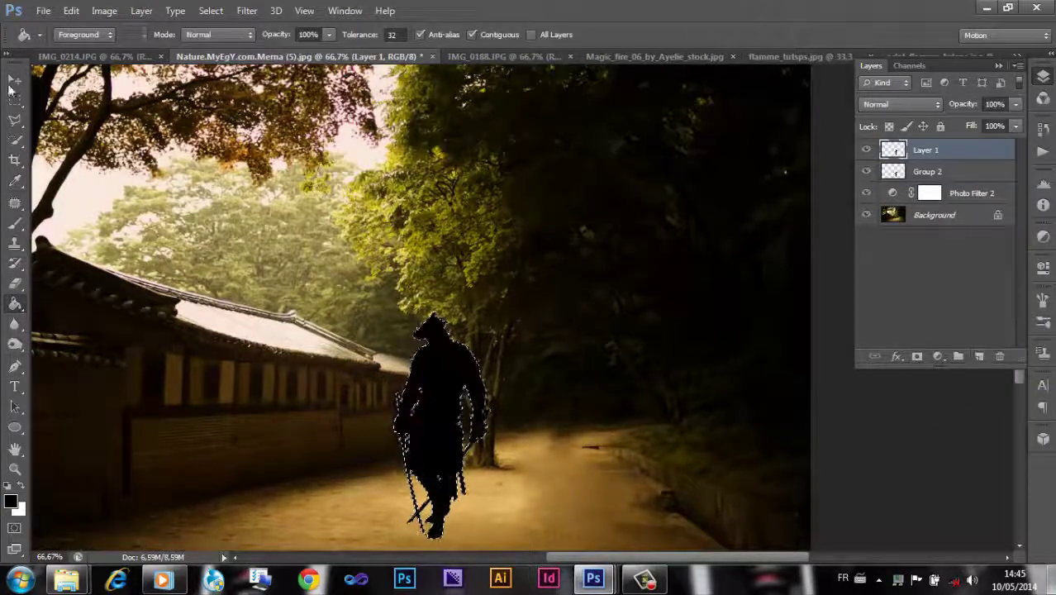
# - Distort the black silhouette to lie flat along the ground as a shadow
pyautogui.hotkey('ctrl', 't')
pyautogui.moveTo(442, 314); pyautogui.dragTo(508, 498)
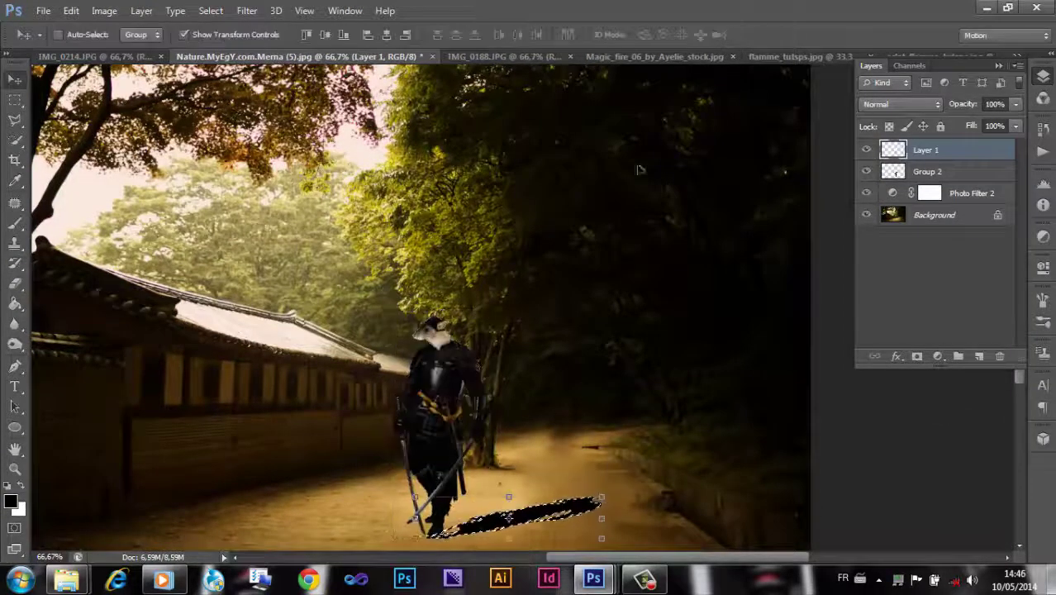
pyautogui.scroll(-3, 421, 306)
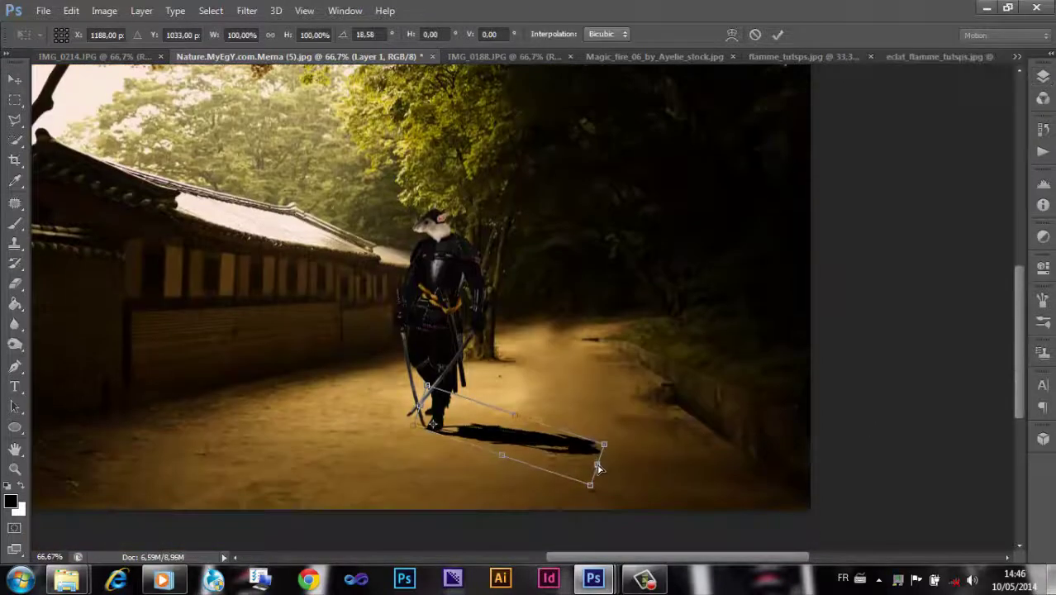
pyautogui.press('Return')
# - Apply a Motion Blur filter to the shadow layer
pyautogui.click(1042, 76)
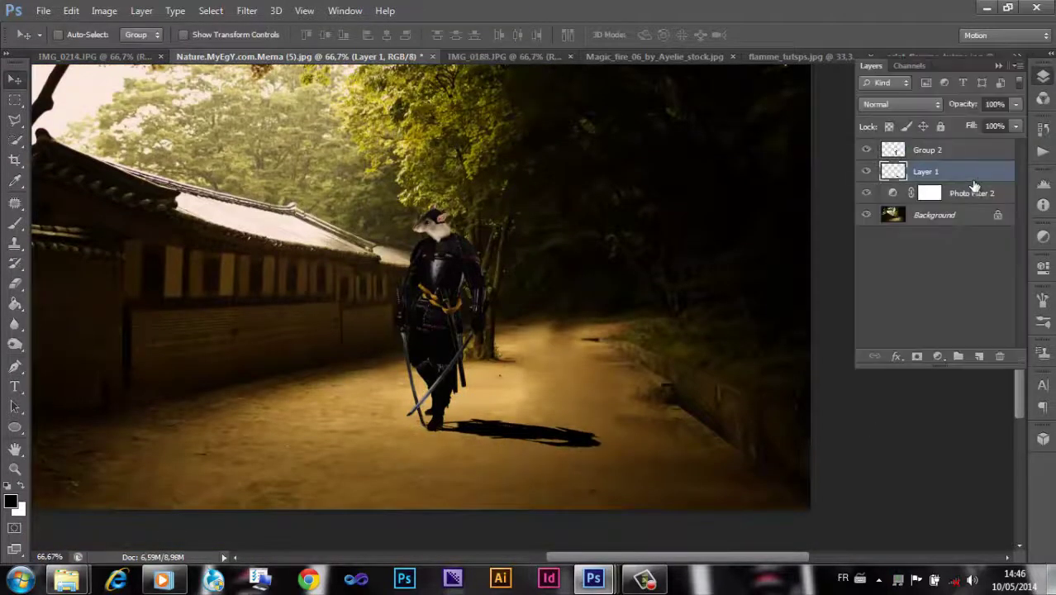
pyautogui.click(246, 10)
pyautogui.click(500, 281)
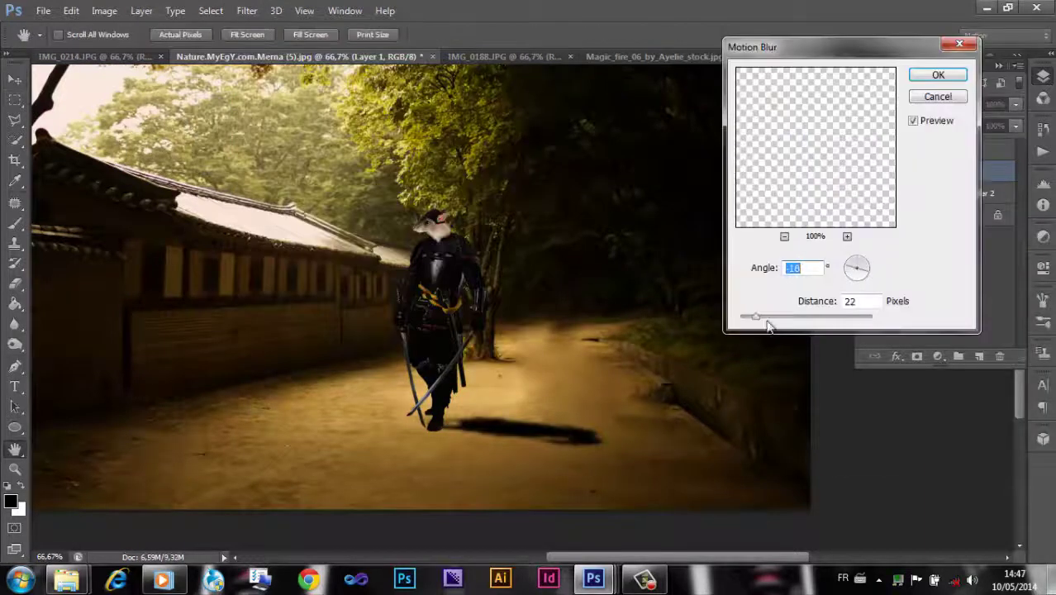
pyautogui.click(939, 74)
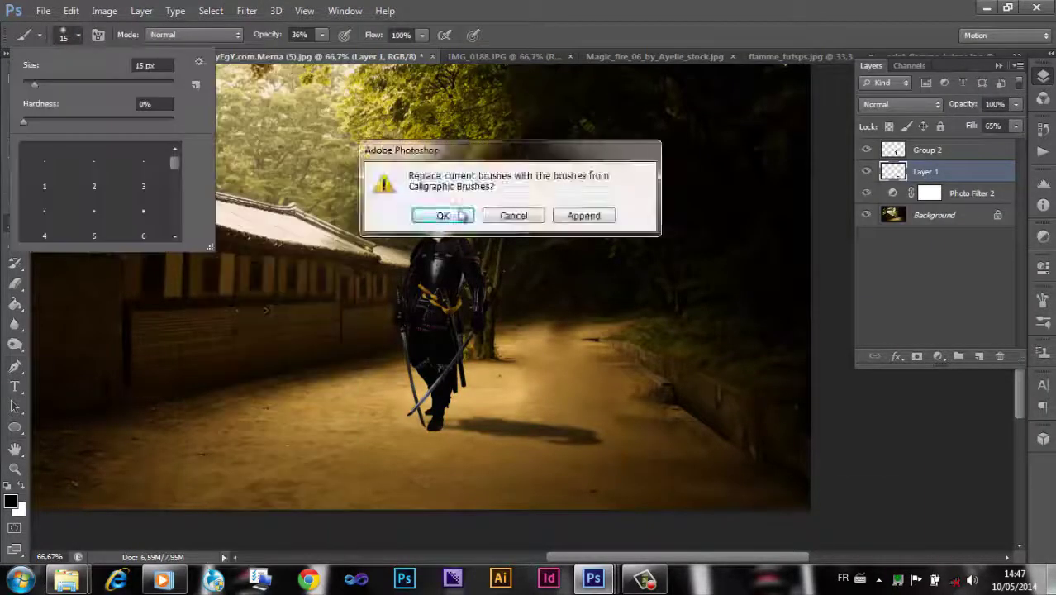
pyautogui.press('Return')
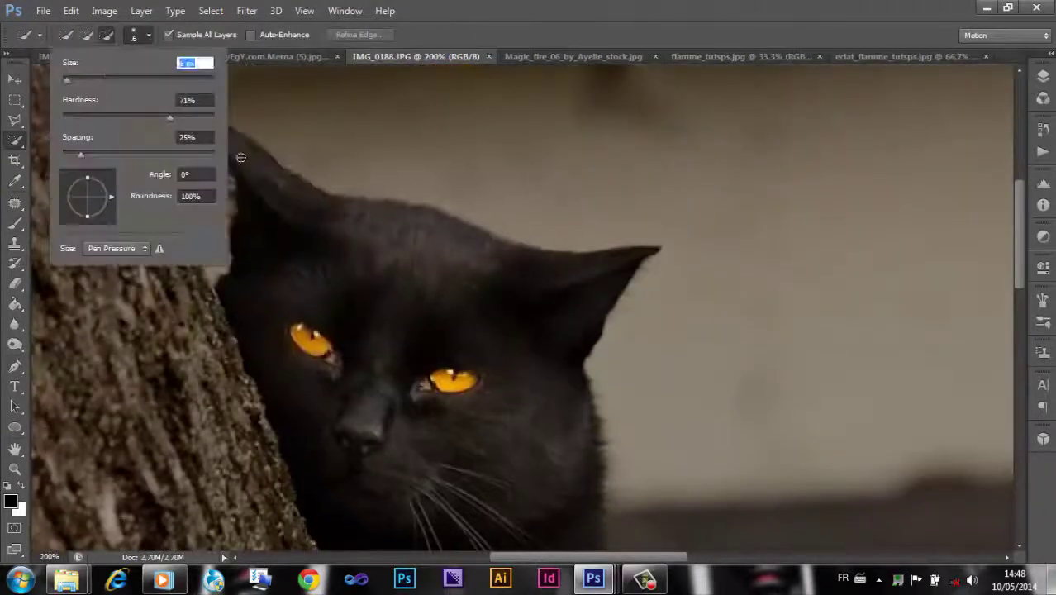
# - Refine the cat's selection edge with Smooth 7 and Shift Edge +21%, output to selection
pyautogui.moveTo(241, 157); pyautogui.dragTo(465, 549)
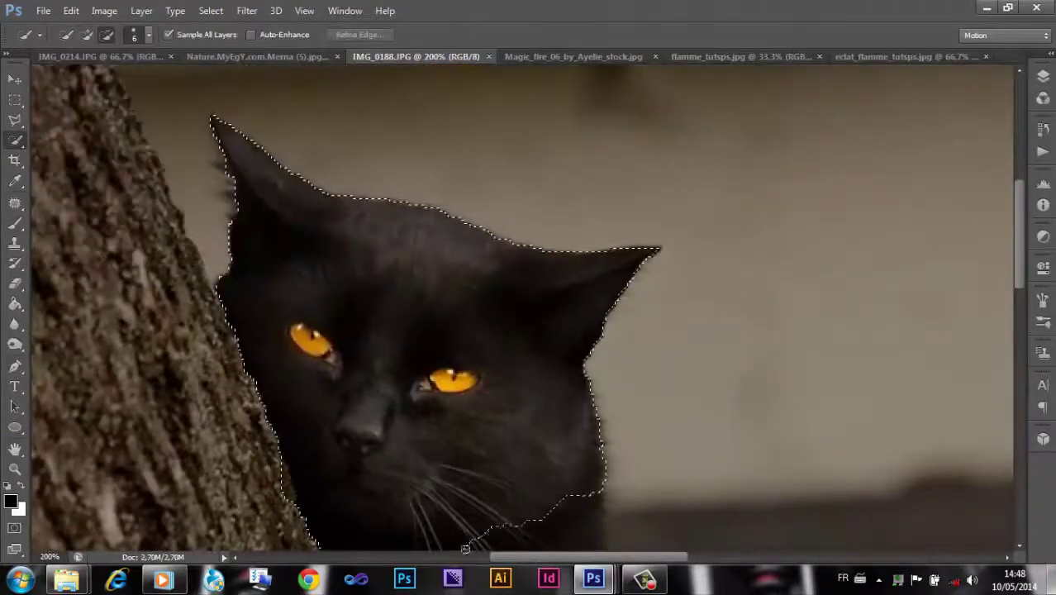
pyautogui.moveTo(691, 537); pyautogui.dragTo(526, 141)
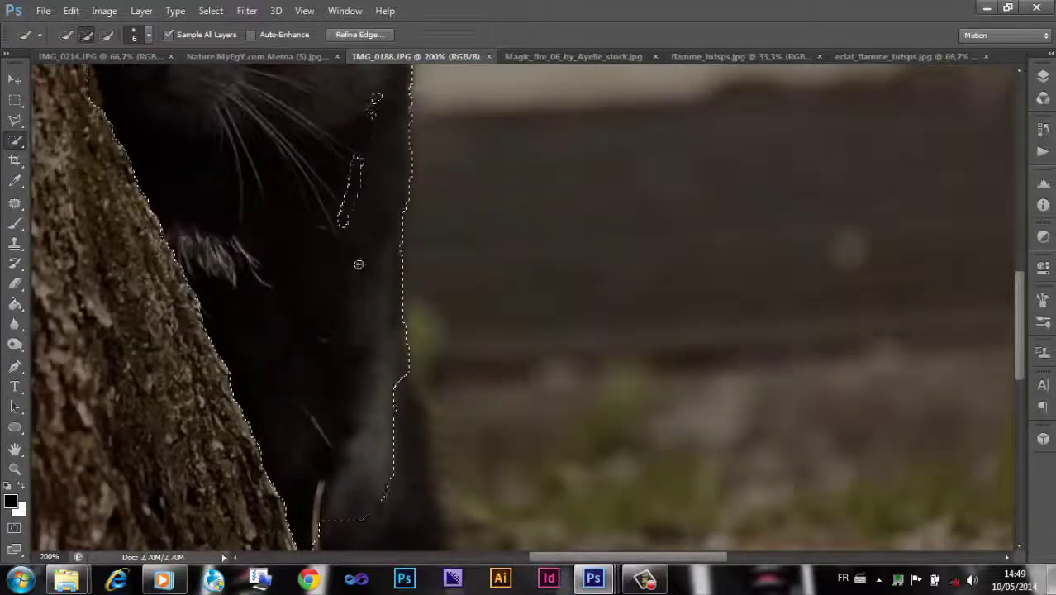
pyautogui.scroll(-3, 391, 276)
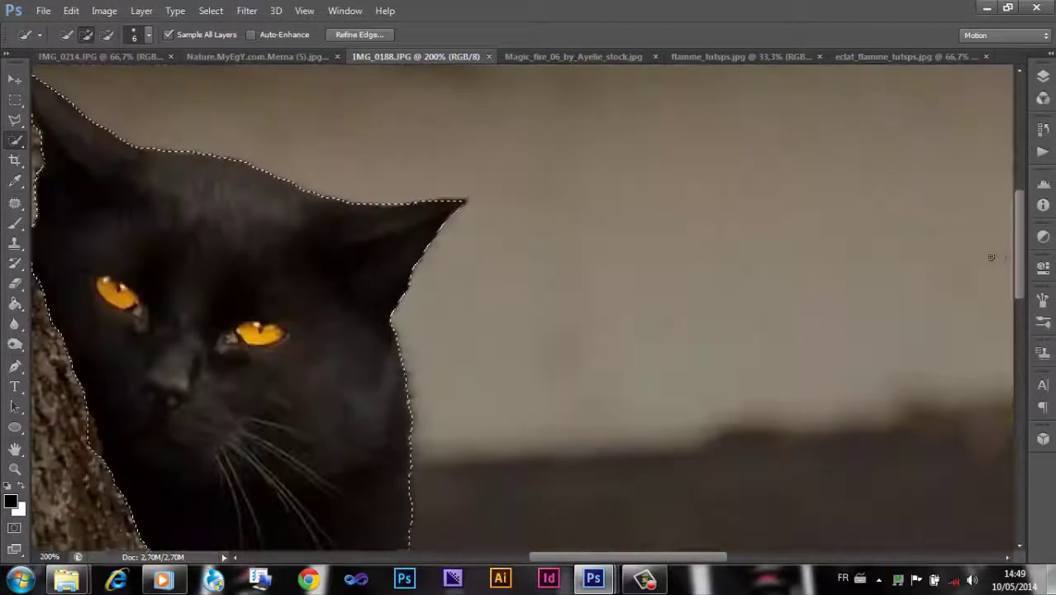
pyautogui.scroll(1, 1027, 351)
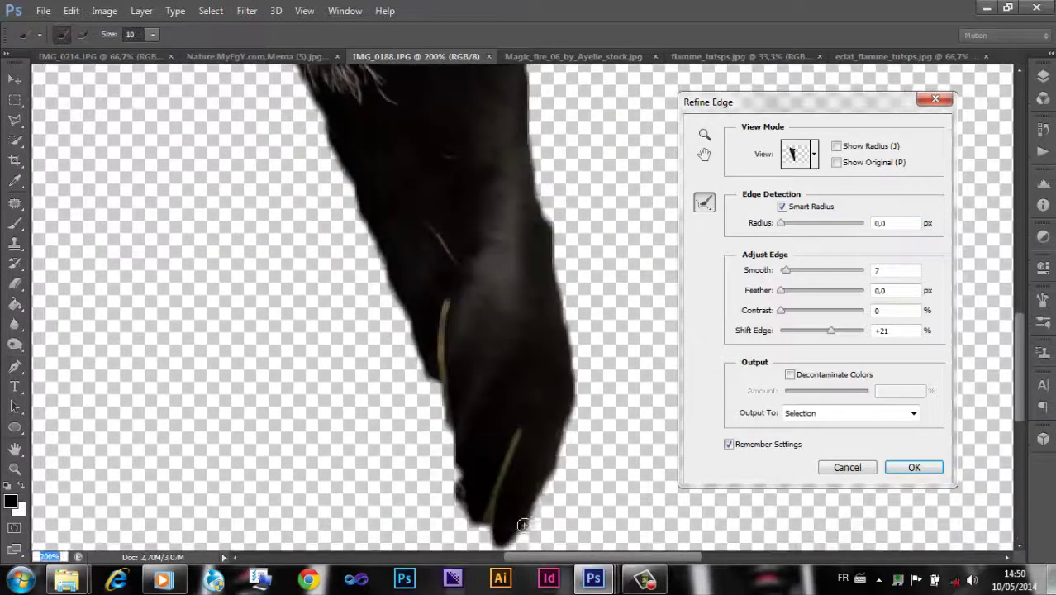
pyautogui.scroll(5, 525, 68)
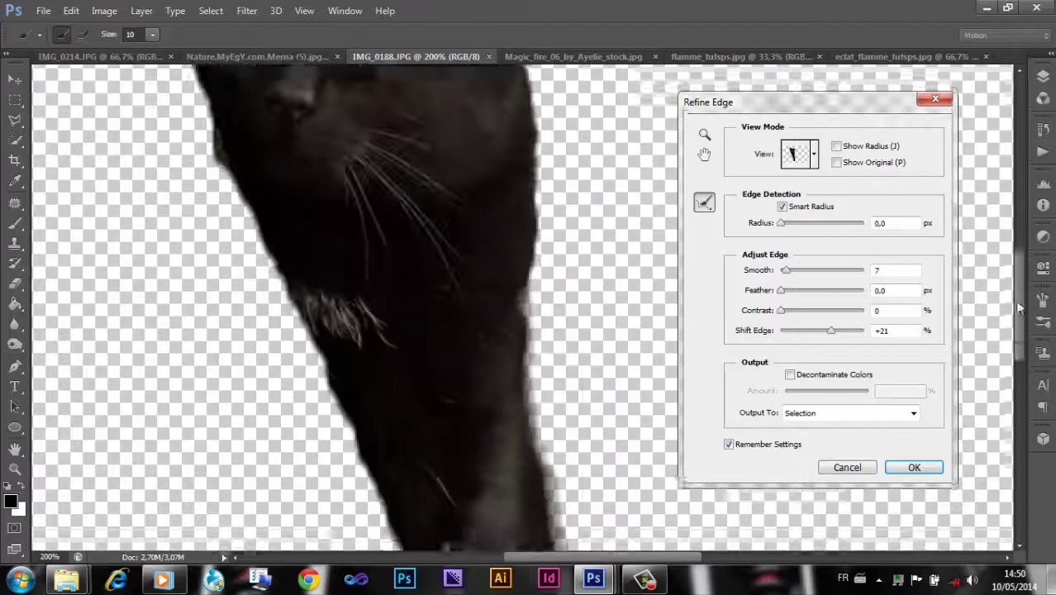
pyautogui.scroll(5, 330, 182)
pyautogui.scroll(5, 154, 304)
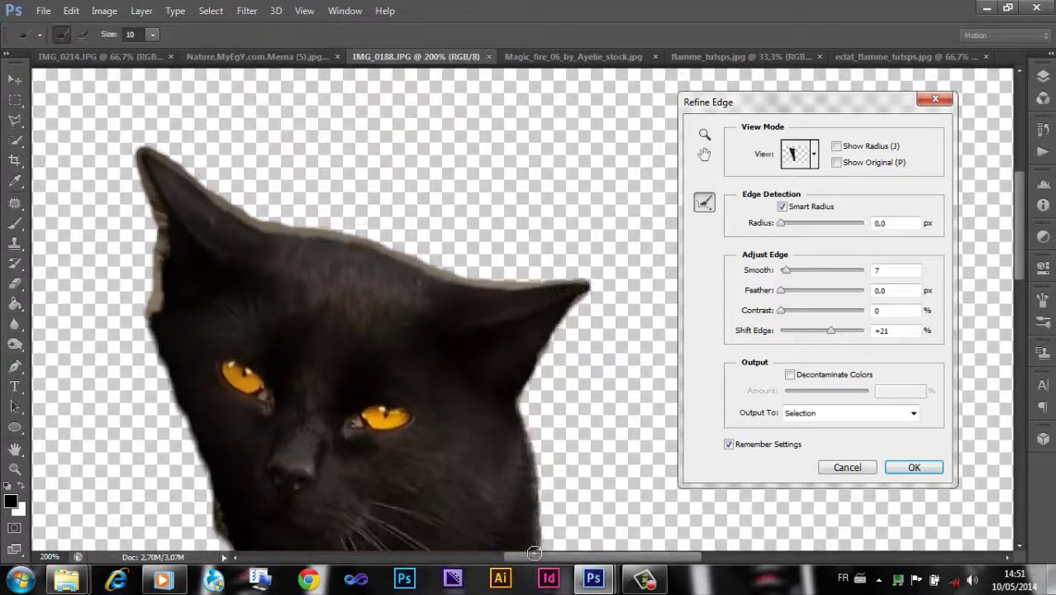
pyautogui.scroll(-5, 531, 454)
pyautogui.scroll(-3, 528, 350)
pyautogui.scroll(-5, 555, 223)
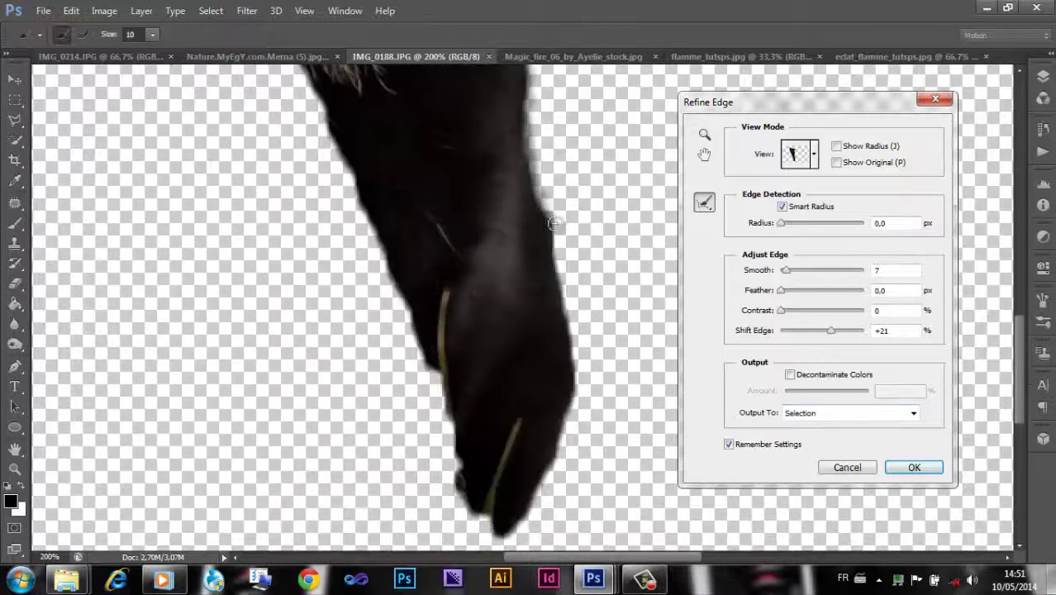
pyautogui.click(914, 467)
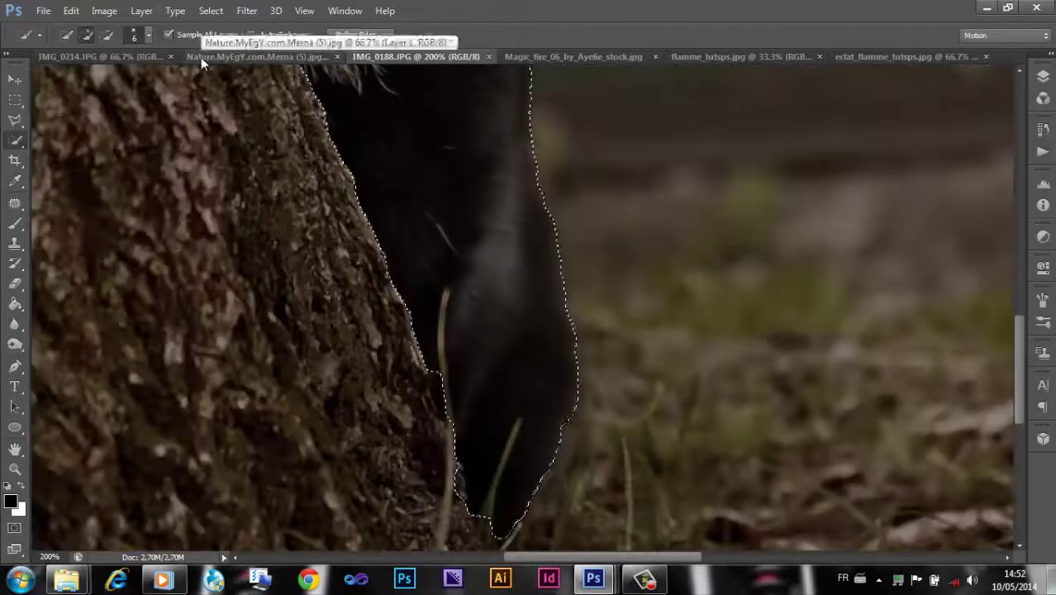
# - Scale the pasted cat to about 28%, rotate it about 22 degrees, and place it beside the tree
pyautogui.click(259, 56)
pyautogui.hotkey('ctrl', 't')
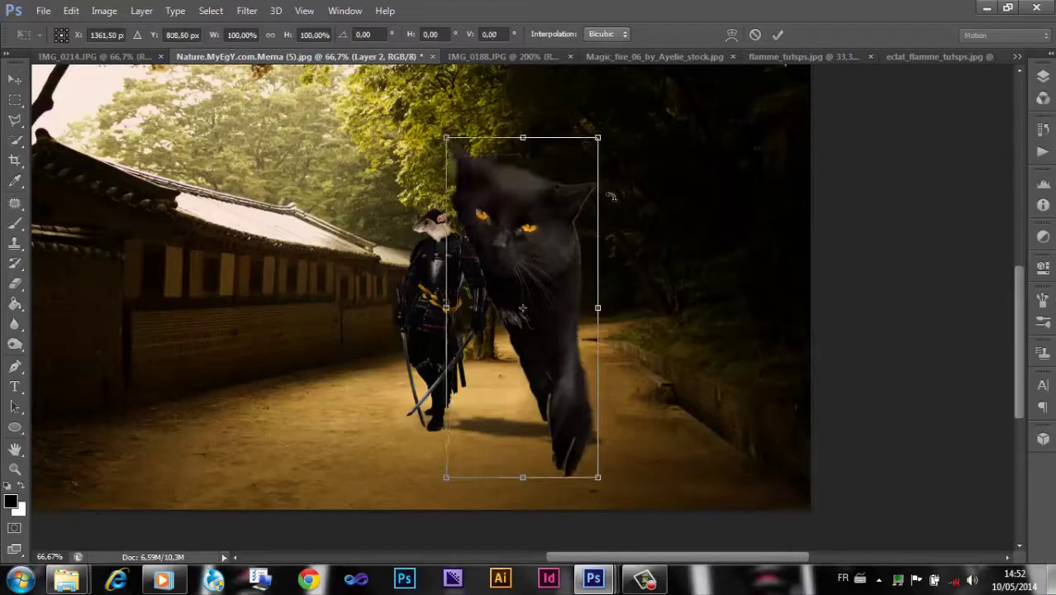
pyautogui.moveTo(446, 138)
pyautogui.mouseDown()
pyautogui.moveTo(501, 261)
pyautogui.moveTo(123, 331)
pyautogui.mouseUp()
pyautogui.hotkey('ctrl', '+')
pyautogui.hotkey('ctrl', '+')
pyautogui.hotkey('ctrl', '+')
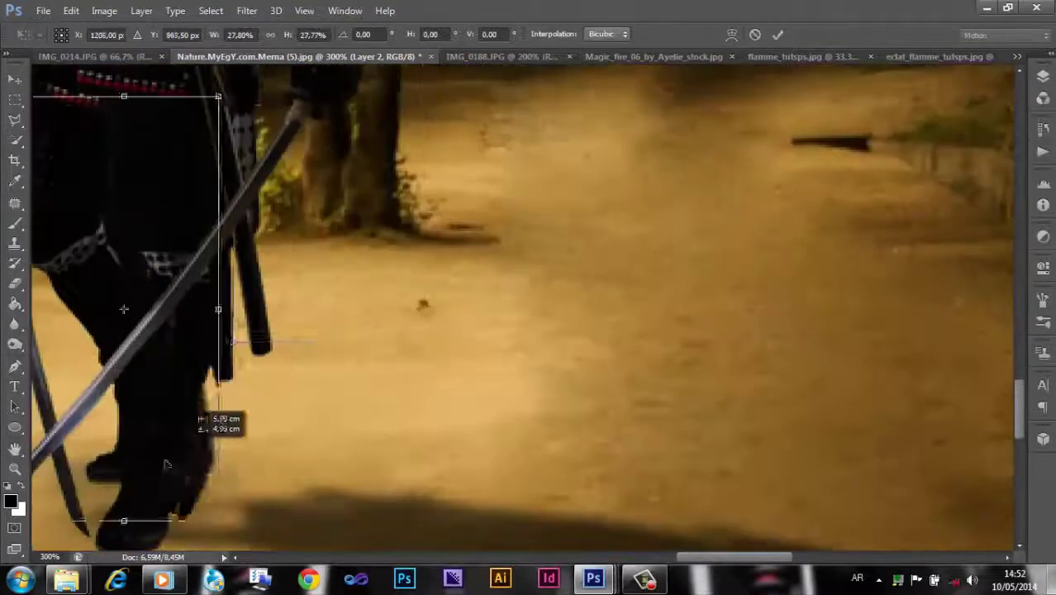
pyautogui.hotkey('ctrl', '-')
pyautogui.moveTo(430, 509); pyautogui.dragTo(724, 480)
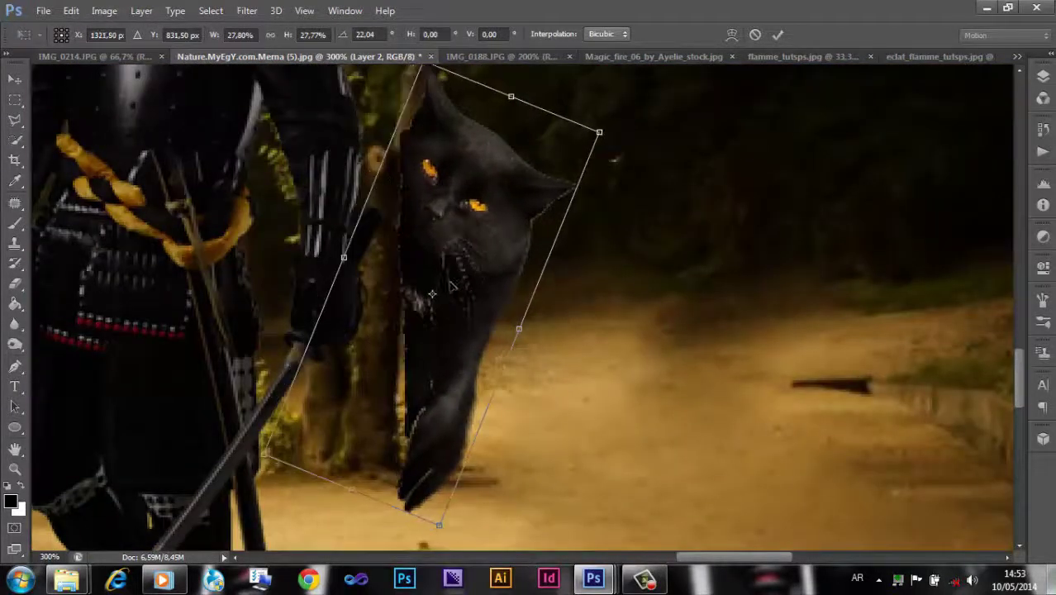
pyautogui.hotkey('ctrl', '0')
pyautogui.hotkey('ctrl', '+')
pyautogui.hotkey('ctrl', '+')
pyautogui.hotkey('ctrl', '+')
pyautogui.hotkey('ctrl', '+')
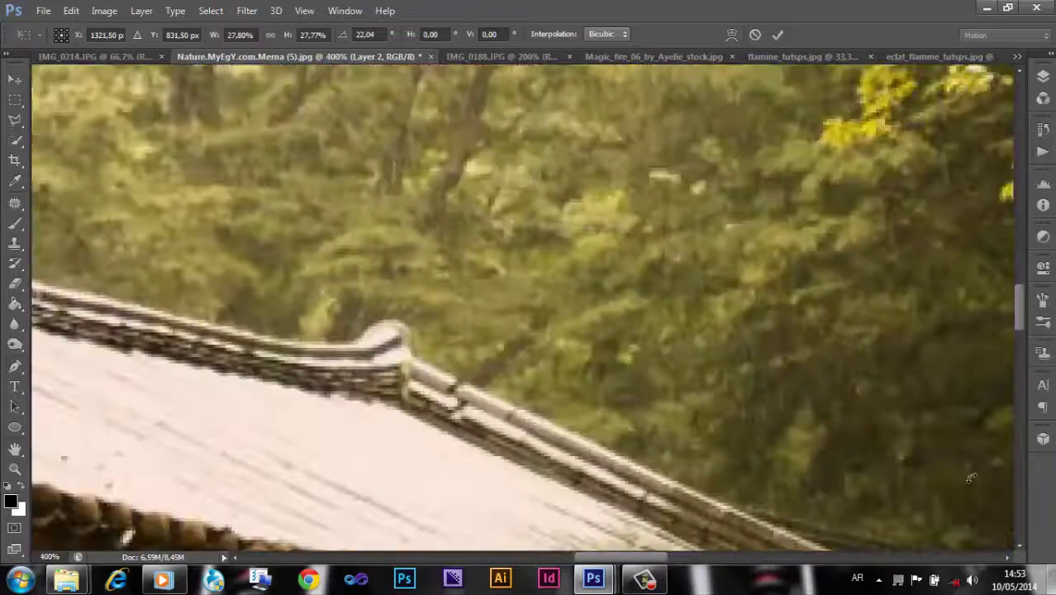
pyautogui.hotkey('ctrl', '+')
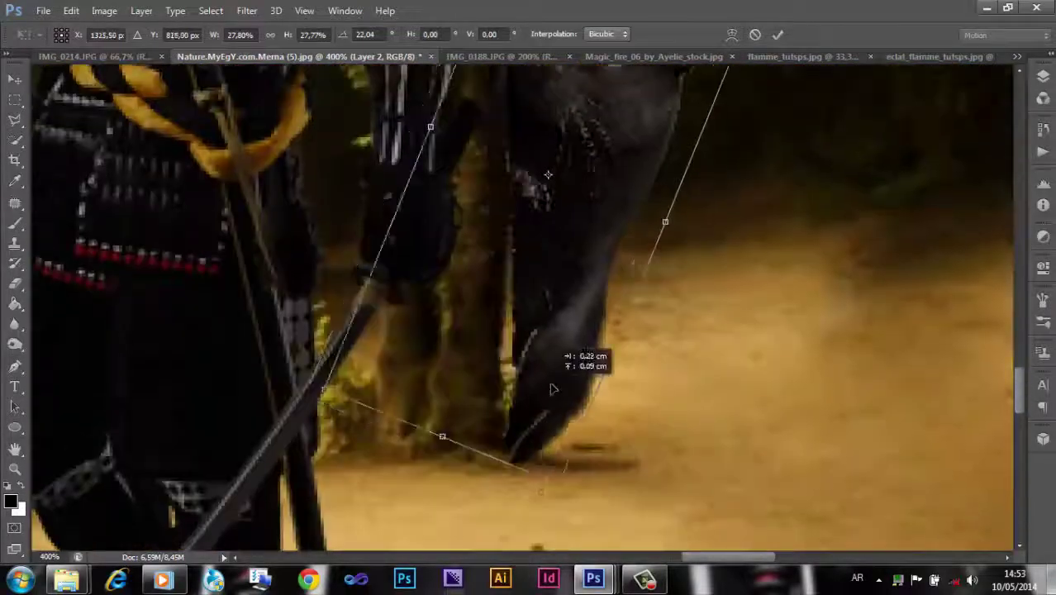
pyautogui.moveTo(550, 244); pyautogui.dragTo(541, 195)
pyautogui.press('Return')
# - Move the cat further down and left so it sits behind the tree
pyautogui.hotkey('ctrl', '+')
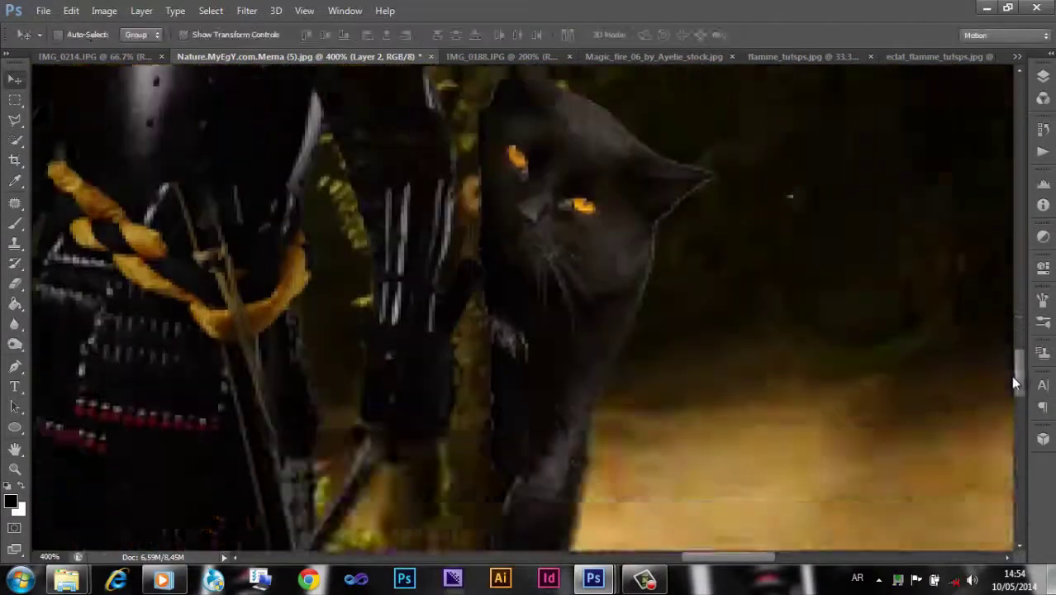
pyautogui.hotkey('ctrl', '+')
pyautogui.click(1042, 74)
pyautogui.hotkey('ctrl', 't')
pyautogui.moveTo(644, 165); pyautogui.dragTo(645, 296)
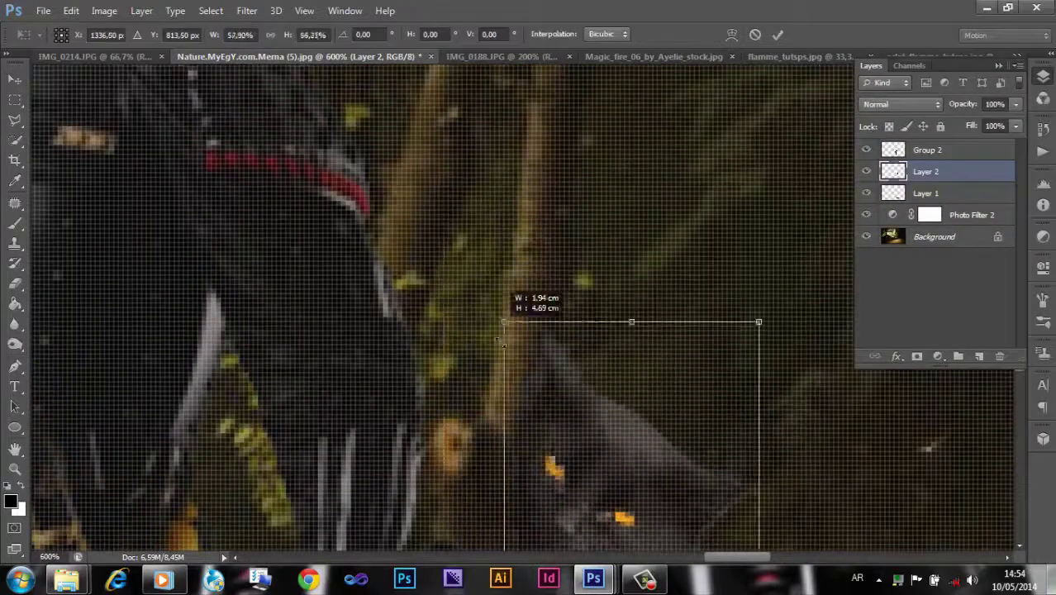
pyautogui.hotkey('ctrl', '-')
pyautogui.hotkey('ctrl', '-')
pyautogui.hotkey('ctrl', '-')
pyautogui.moveTo(562, 298); pyautogui.dragTo(541, 342)
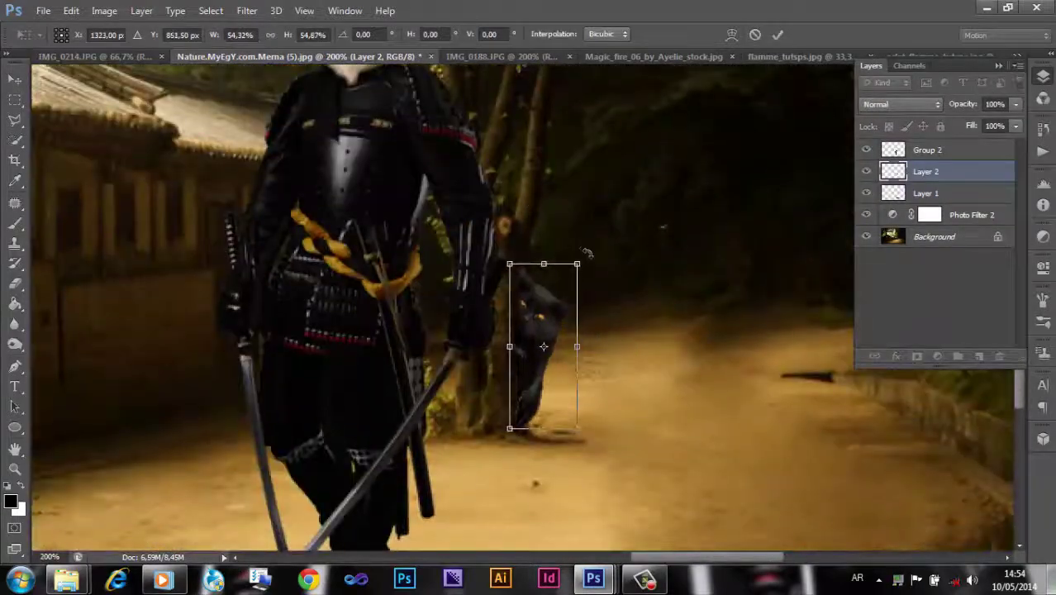
pyautogui.press('Return')
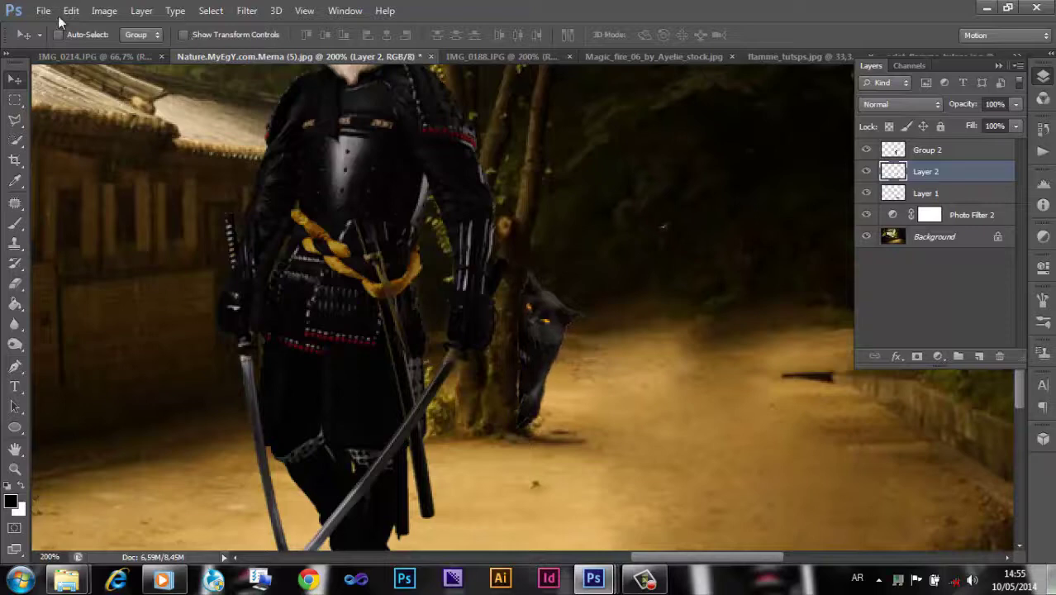
# - Warp the cat's shape to bend around the tree trunk
pyautogui.click(190, 35)
pyautogui.rightClick(542, 268)
pyautogui.click(601, 388)
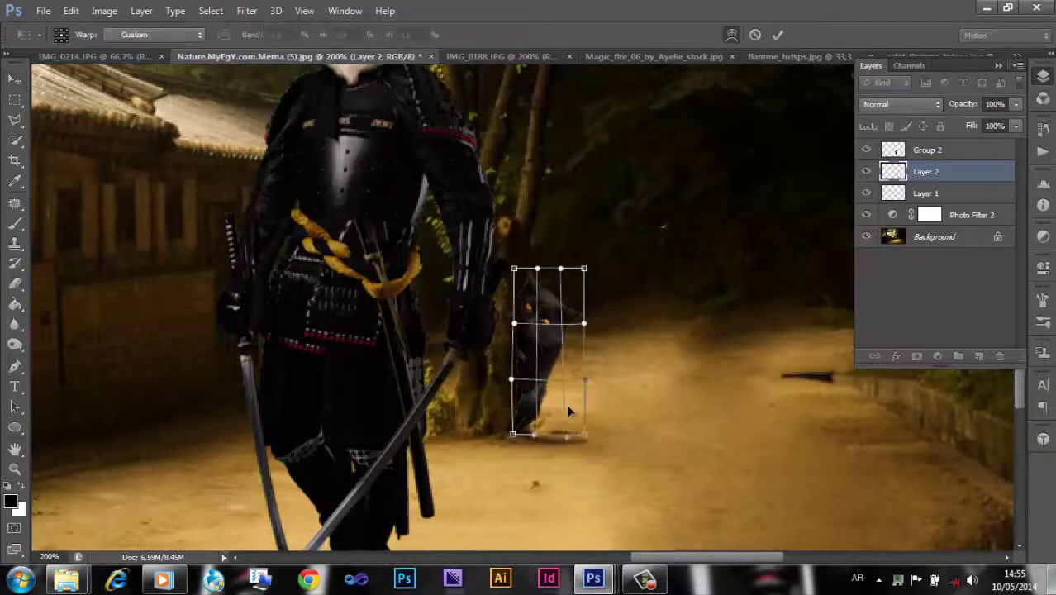
pyautogui.moveTo(567, 404); pyautogui.dragTo(526, 409)
pyautogui.press('Return')
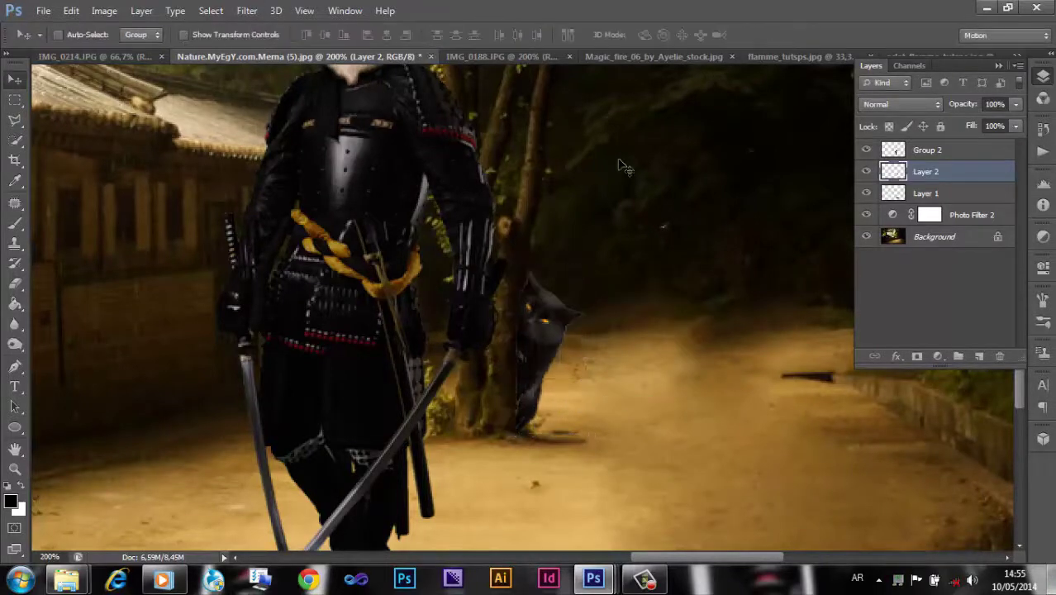
pyautogui.moveTo(584, 268); pyautogui.dragTo(603, 285)
pyautogui.press('Return')
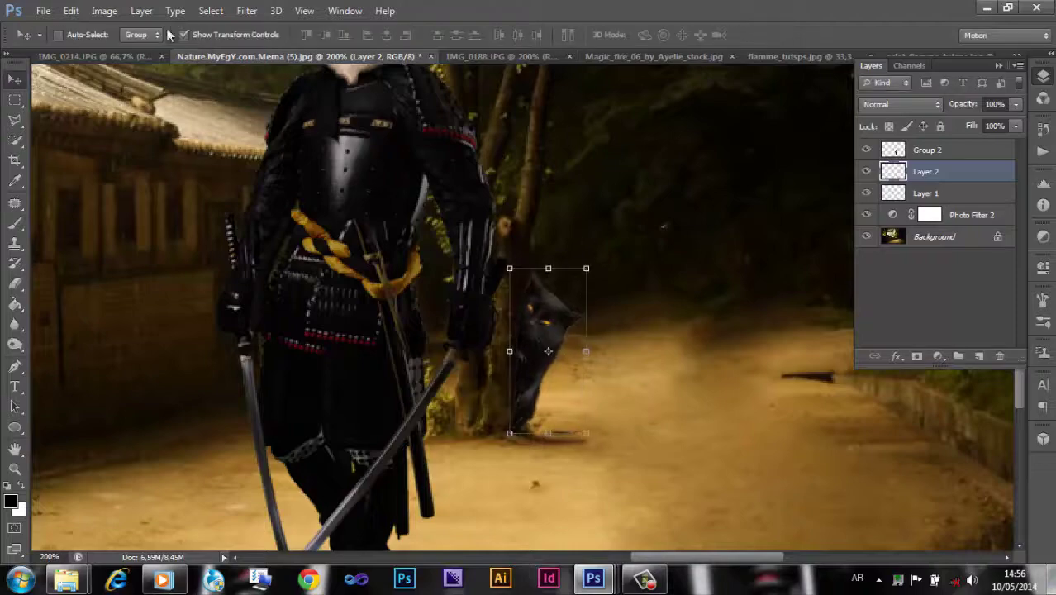
pyautogui.scroll(4, 545, 331)
# - Load the cat's Layer 2 outline as a selection and refine its edge
pyautogui.click(183, 35)
pyautogui.keyDown('ctrl'); pyautogui.click(894, 171); pyautogui.keyUp('ctrl')
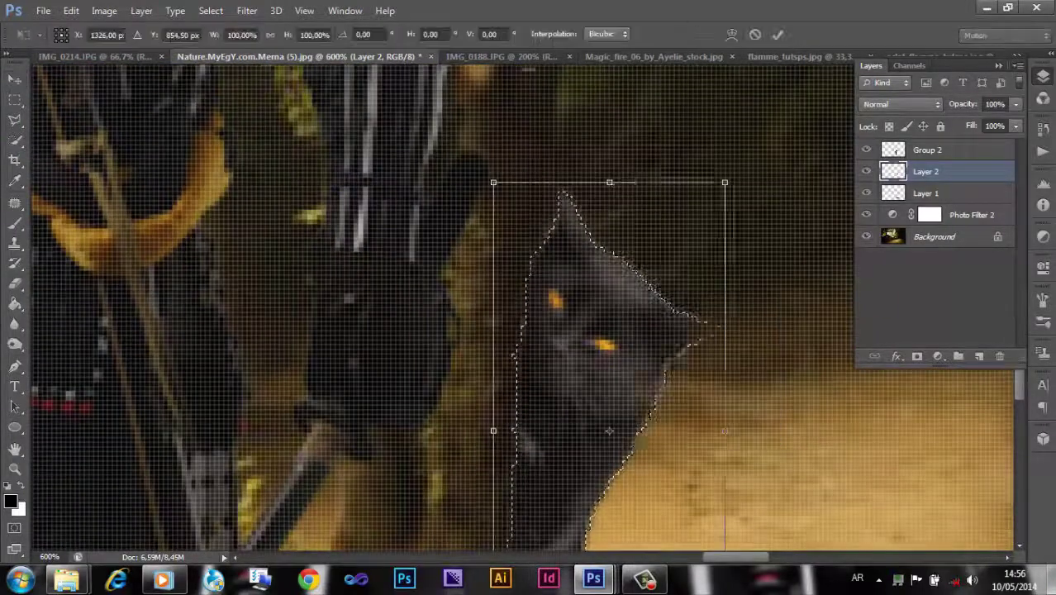
pyautogui.press('w')
pyautogui.click(357, 35)
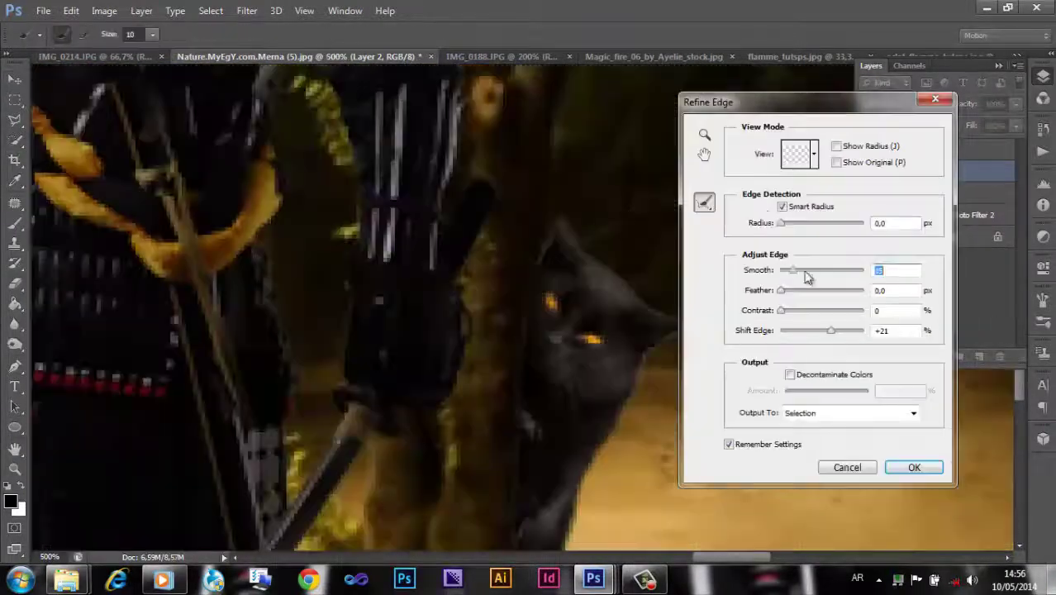
pyautogui.press('Return')
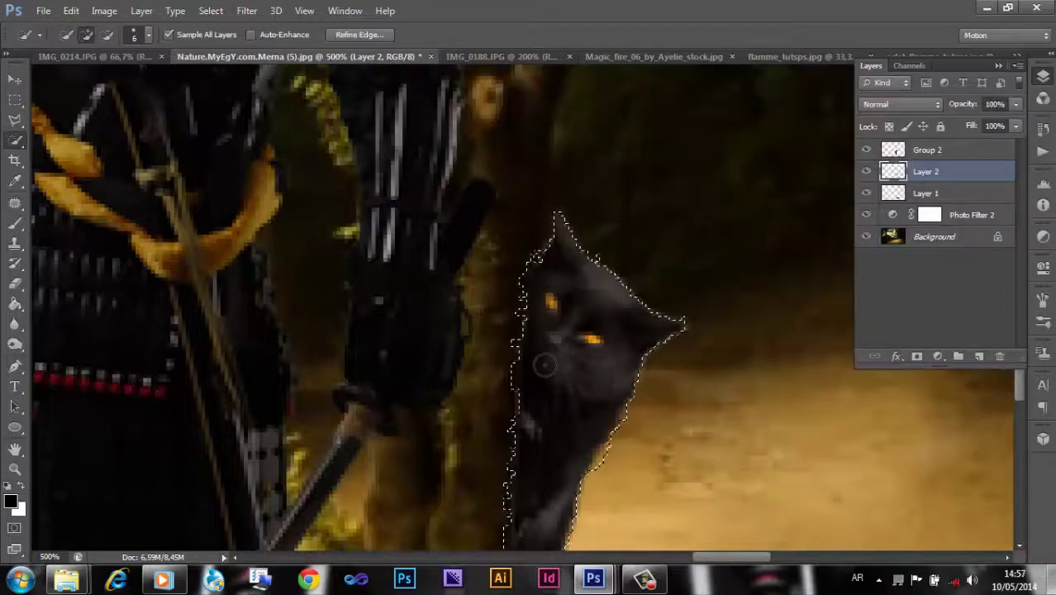
# - Zoom in on the cat and add an empty Layer 3 above it
pyautogui.scroll(3, 545, 364)
pyautogui.click(211, 11)
pyautogui.click(229, 74)
pyautogui.scroll(-3, 442, 306)
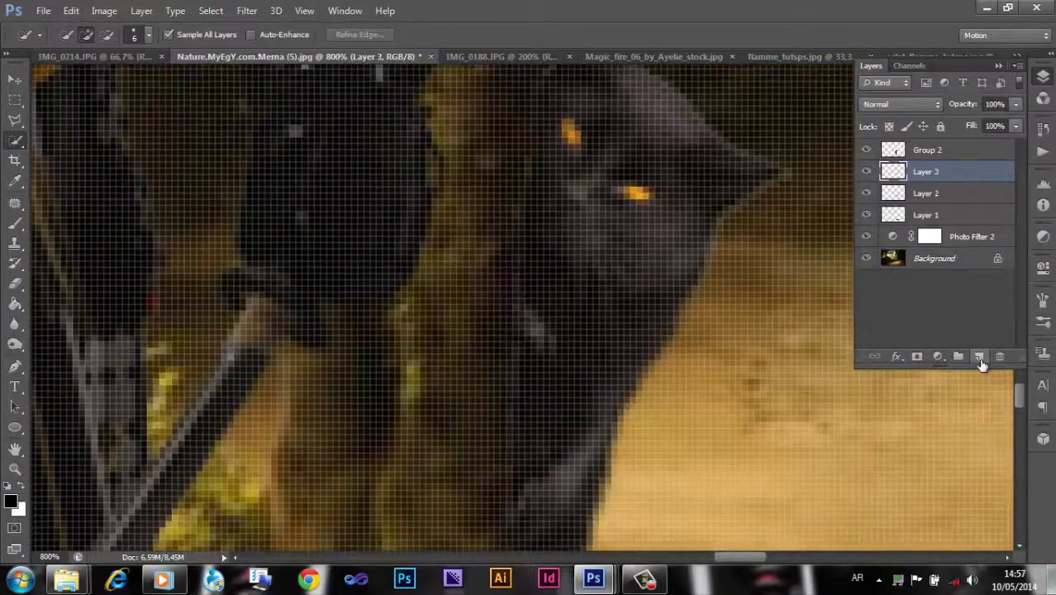
# - Clip the new Layer 3 to the cat layer with the Brush tool active
pyautogui.press('b')
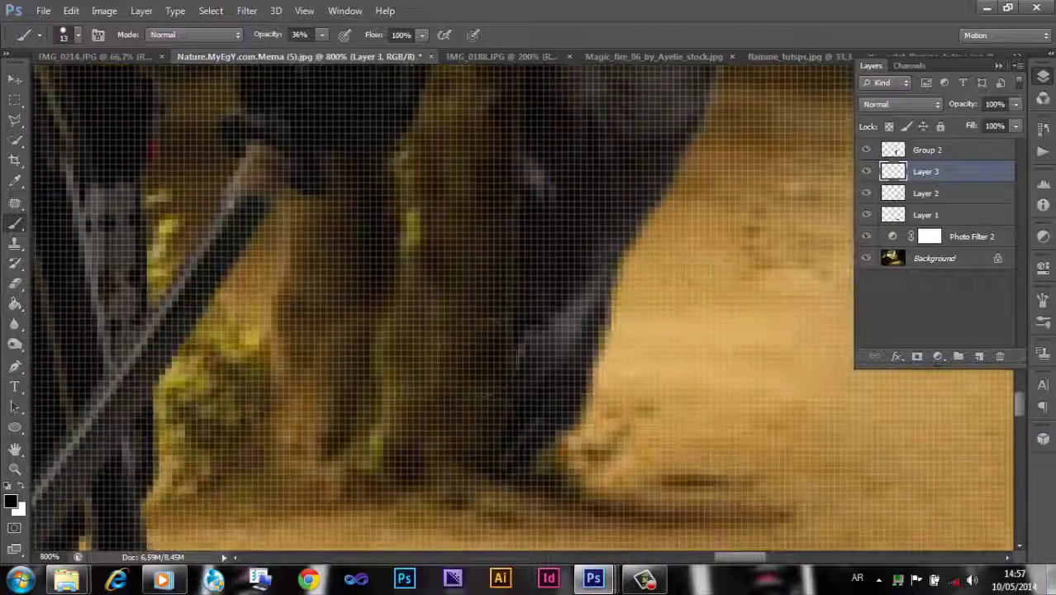
pyautogui.scroll(3, 462, 330)
pyautogui.scroll(-3, 843, 207)
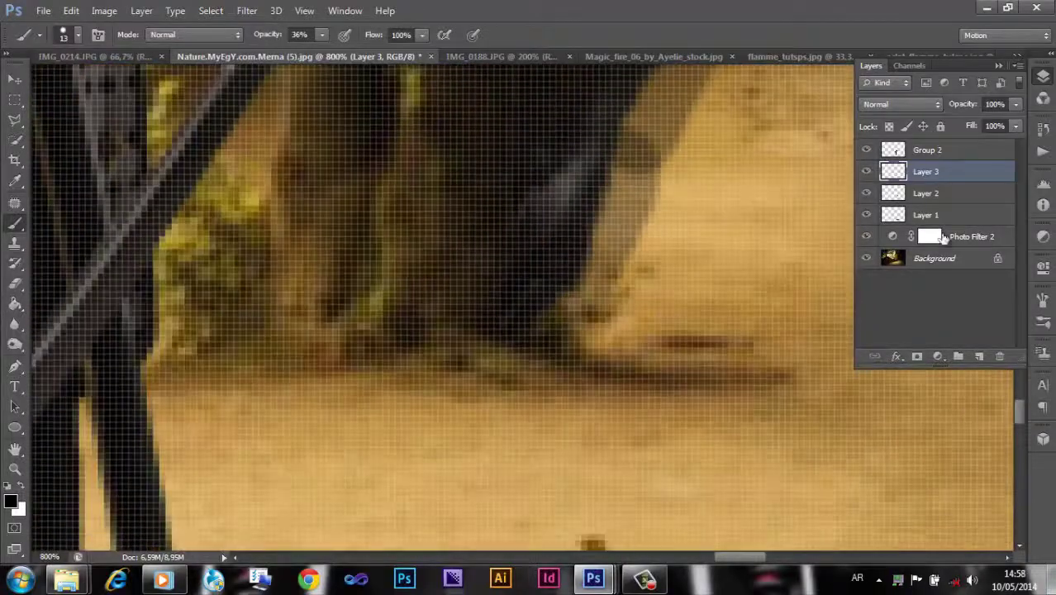
pyautogui.hotkey('ctrl', 'alt', 'g')
pyautogui.hotkey('ctrl', '0')
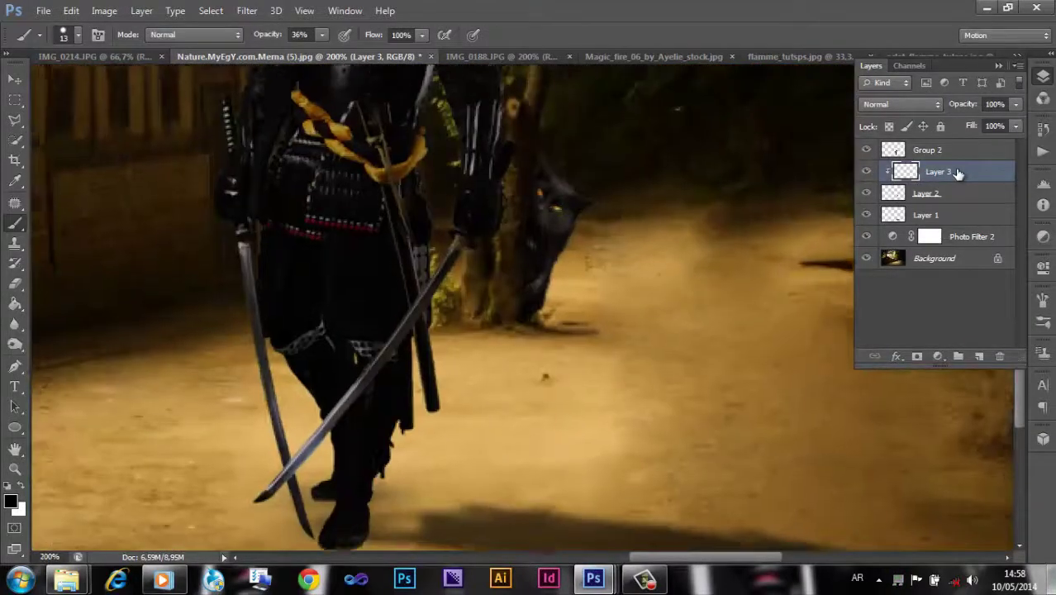
# - Paint a dark horizontal shadow stroke beneath the cat on Layer 4
pyautogui.scroll(-3, 438, 305)
pyautogui.scroll(-3, 438, 306)
pyautogui.scroll(-2, 438, 306)
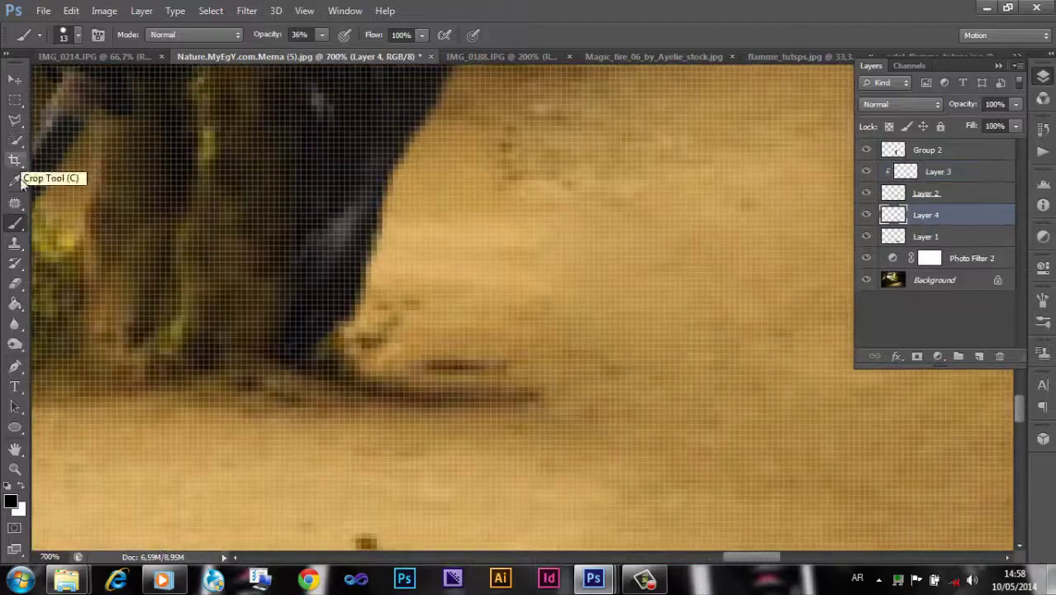
pyautogui.click(443, 215)
pyautogui.moveTo(322, 355); pyautogui.dragTo(603, 356)
# - Soften the cat's shadow with a Gaussian Blur, then streak it with Motion Blur
pyautogui.click(246, 10)
pyautogui.click(495, 267)
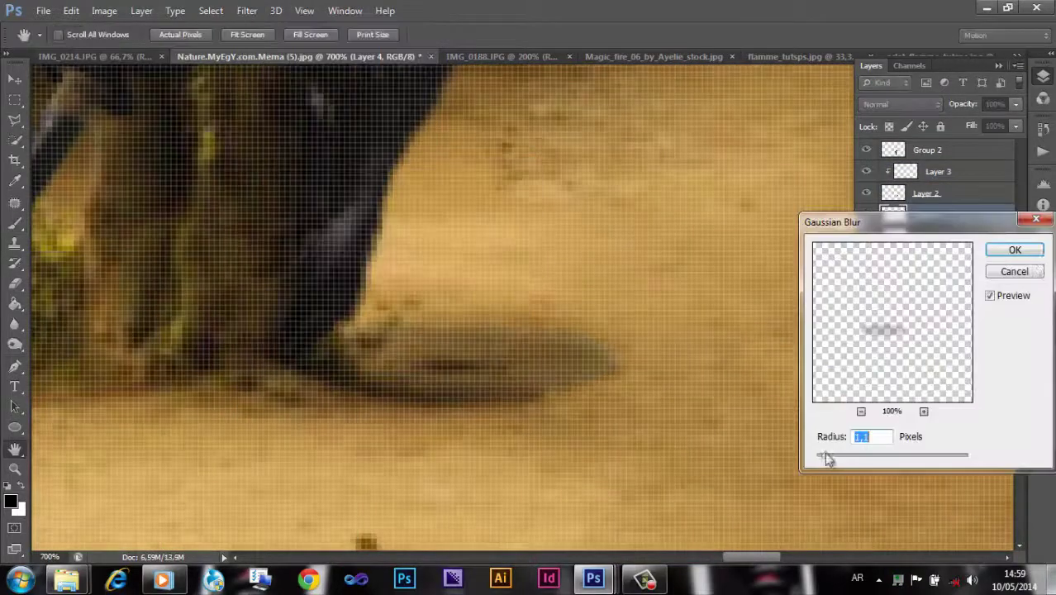
pyautogui.click(1013, 247)
pyautogui.click(247, 10)
pyautogui.click(479, 323)
pyautogui.moveTo(777, 318); pyautogui.dragTo(785, 318)
pyautogui.click(936, 76)
# - Select the cat's clipped paint layer and pick a small brush from another brush set
pyautogui.hotkey('ctrl', '1')
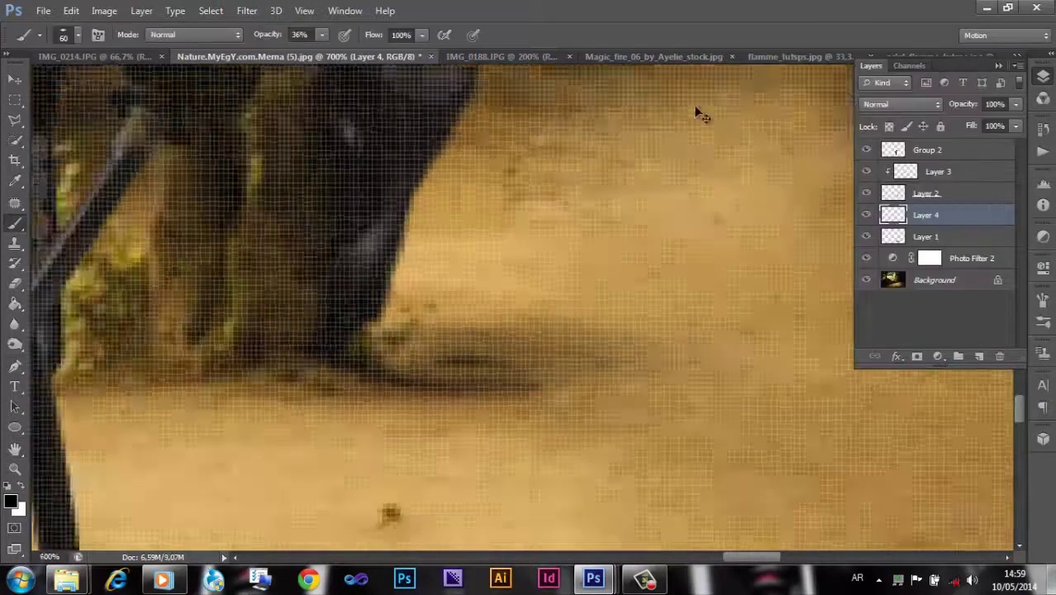
pyautogui.scroll(3, 496, 248)
pyautogui.click(937, 171)
pyautogui.click(63, 34)
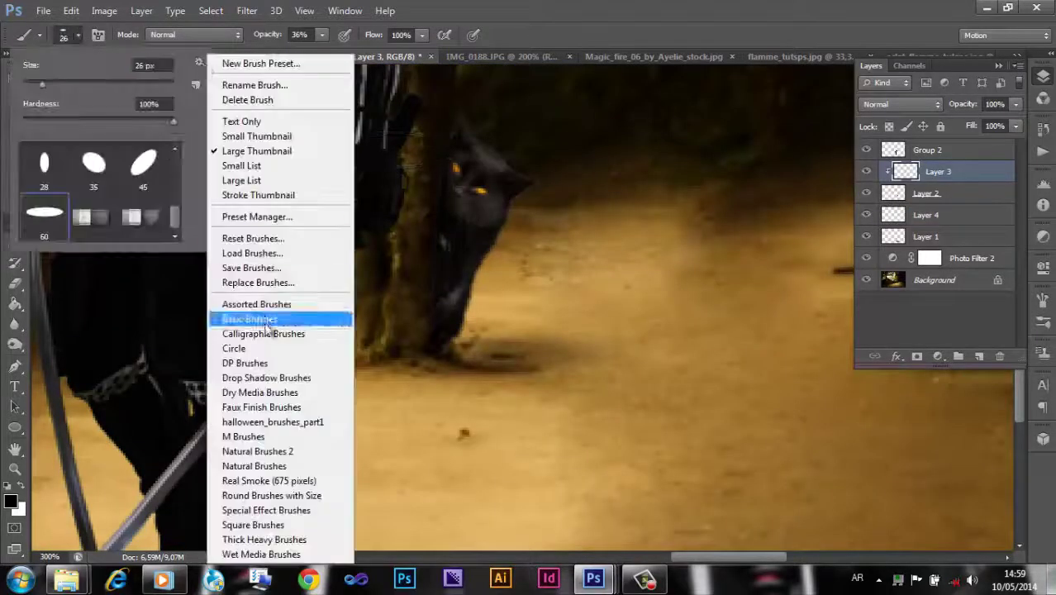
pyautogui.click(283, 313)
pyautogui.doubleClick(39, 161)
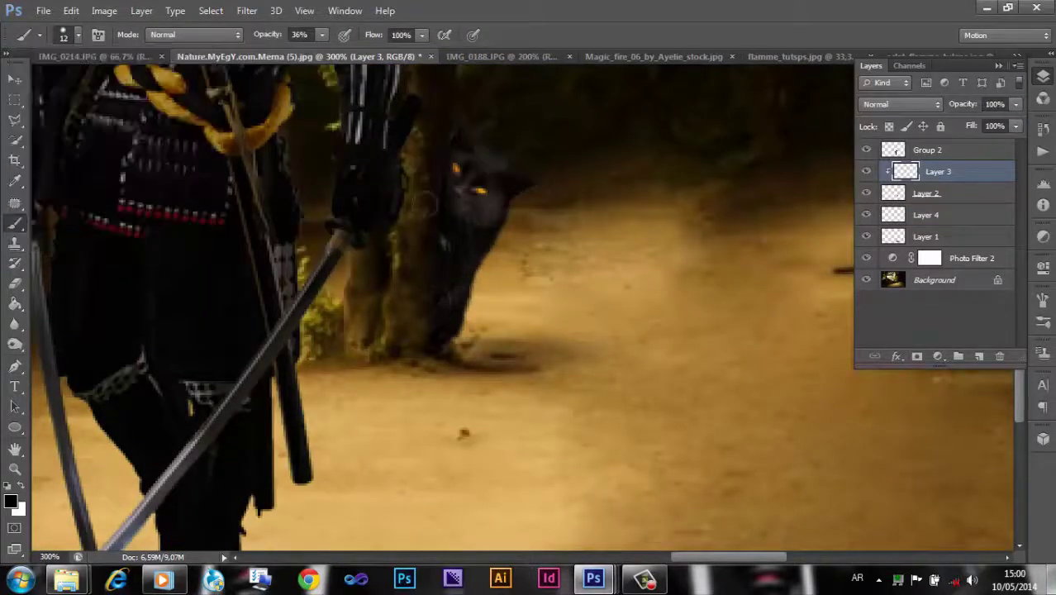
# - Toggle the samurai group to compare, then add an empty Layer 5 above the shadow
pyautogui.click(866, 150)
pyautogui.click(941, 214)
pyautogui.hotkey('ctrl', 'shift', 'alt', 'n')
# - Drag the sparks image into the composite and scale and rotate it across the path
pyautogui.hotkey('ctrl', '1')
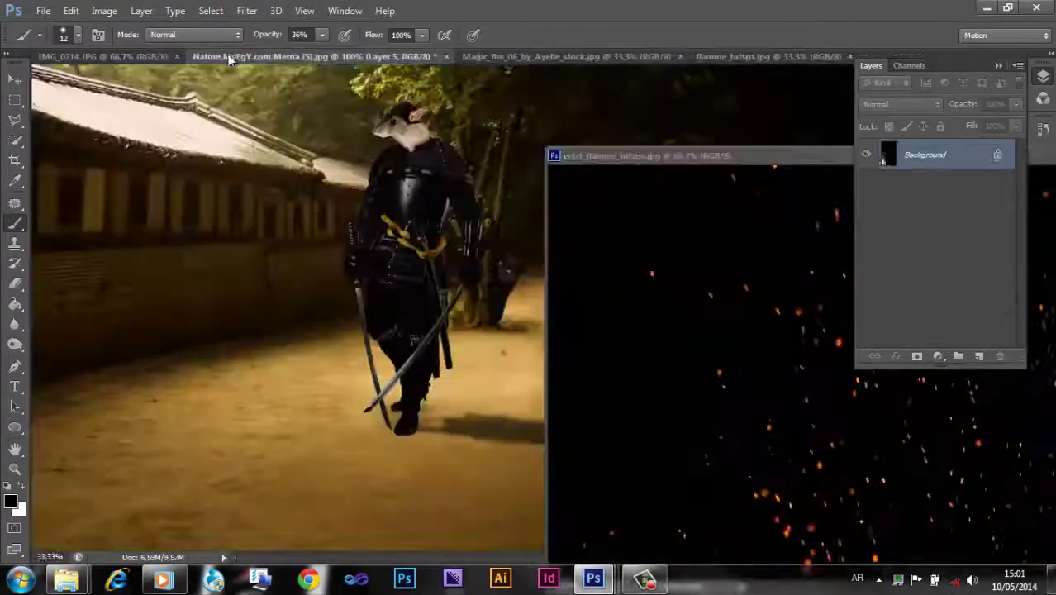
pyautogui.moveTo(628, 269); pyautogui.dragTo(413, 331)
pyautogui.hotkey('ctrl', 't')
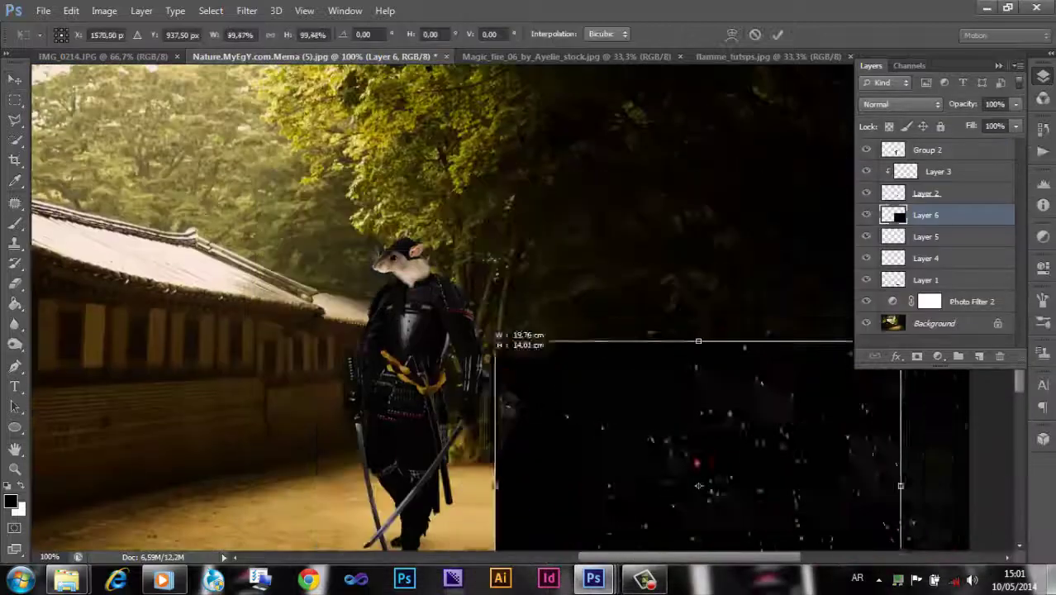
pyautogui.moveTo(528, 347); pyautogui.dragTo(565, 409)
pyautogui.moveTo(854, 550)
pyautogui.mouseDown()
pyautogui.moveTo(559, 510)
pyautogui.moveTo(611, 281)
pyautogui.mouseUp()
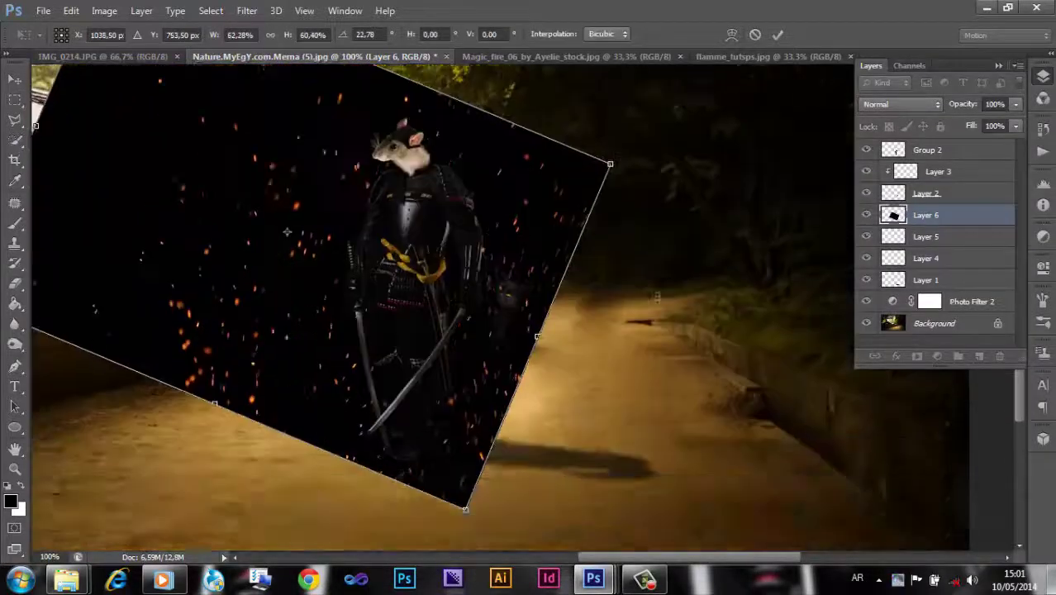
pyautogui.press('Return')
# - Move sparks Layer 6 to the top of the stack and blend it as Screen
pyautogui.moveTo(952, 142); pyautogui.dragTo(950, 147)
pyautogui.hotkey('alt', 'shift', 'g')
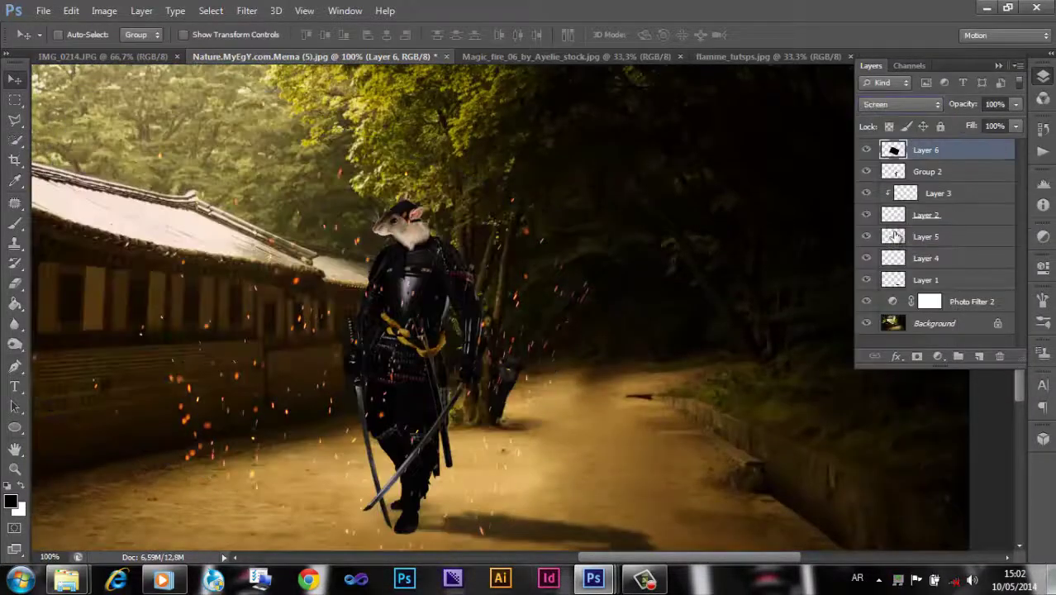
pyautogui.hotkey('ctrl', '-')
pyautogui.hotkey('ctrl', '-')
# - Bring IMG_0214 in as Layer 7 with a lightening blend, shifted right and down
pyautogui.click(103, 56)
pyautogui.moveTo(283, 68)
pyautogui.mouseDown()
pyautogui.moveTo(480, 300)
pyautogui.moveTo(301, 351)
pyautogui.mouseUp()
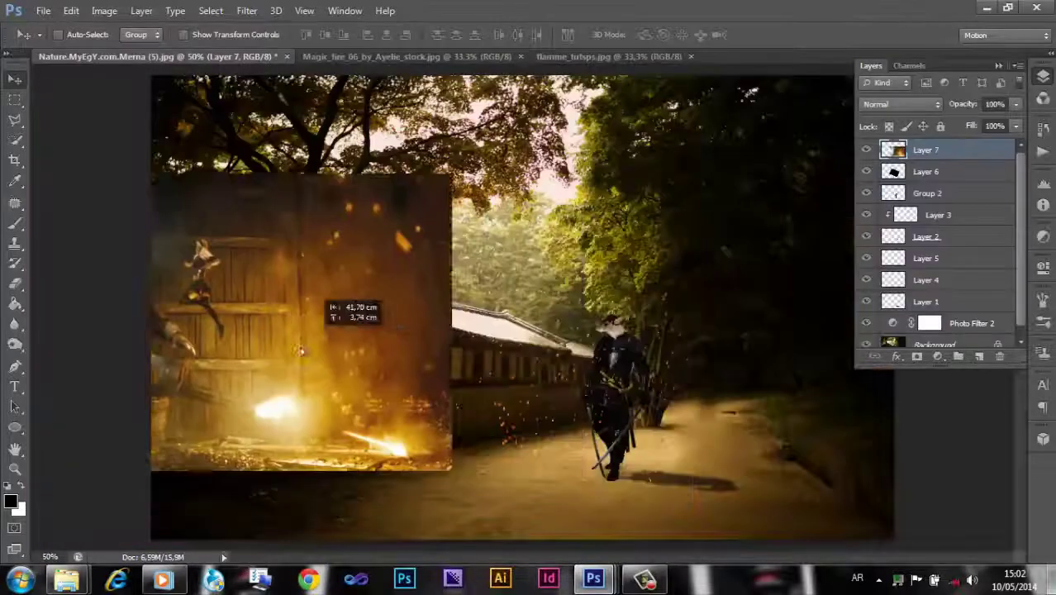
pyautogui.click(900, 104)
pyautogui.click(917, 233)
pyautogui.moveTo(376, 353); pyautogui.dragTo(551, 394)
# - Try erasing and other blend modes on Layer 7, then delete it
pyautogui.press('e')
pyautogui.click(70, 35)
pyautogui.press('Return')
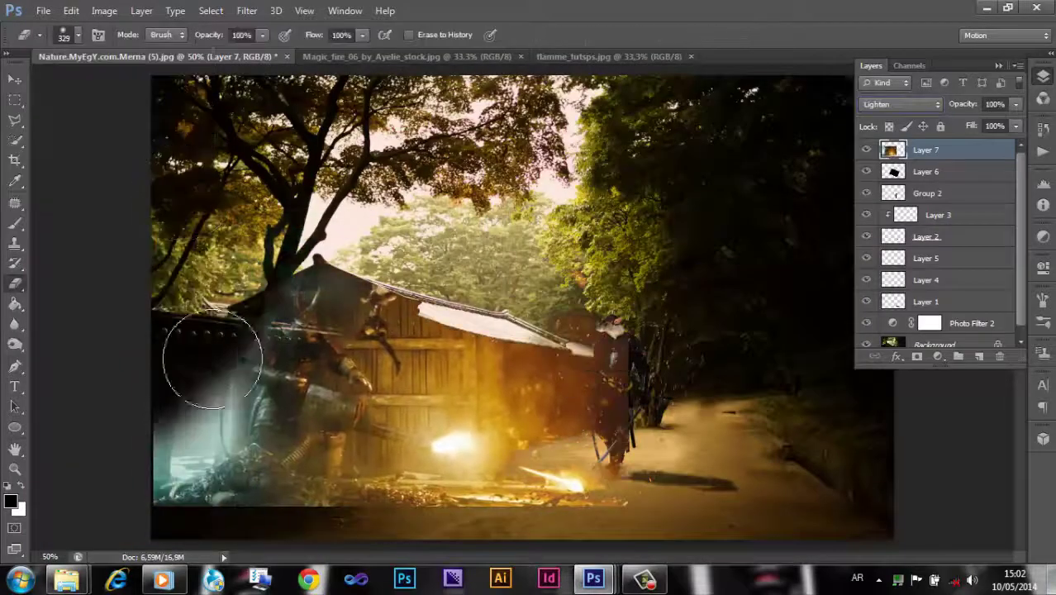
pyautogui.press('Down')
pyautogui.press('Down')
pyautogui.press('Down')
pyautogui.press('Down')
pyautogui.press('Down')
pyautogui.press('Down')
pyautogui.press('Down')
pyautogui.press('Down')
pyautogui.press('Down')
pyautogui.press('Down')
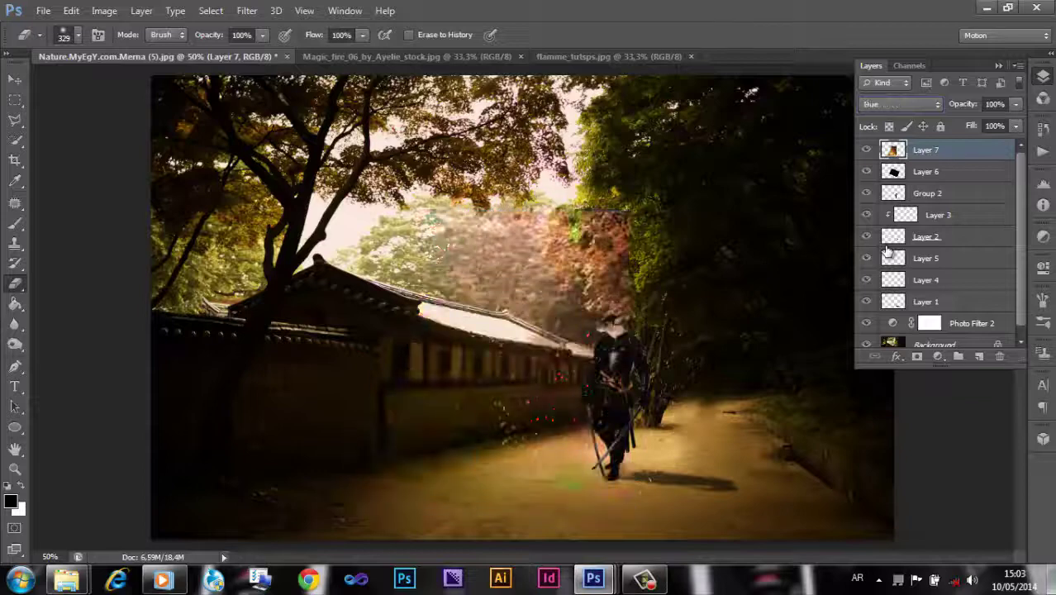
pyautogui.click(1000, 356)
pyautogui.click(436, 214)
# - Duplicate the sparks layer and shift the copy left to cover a new area
pyautogui.click(631, 58)
pyautogui.click(213, 59)
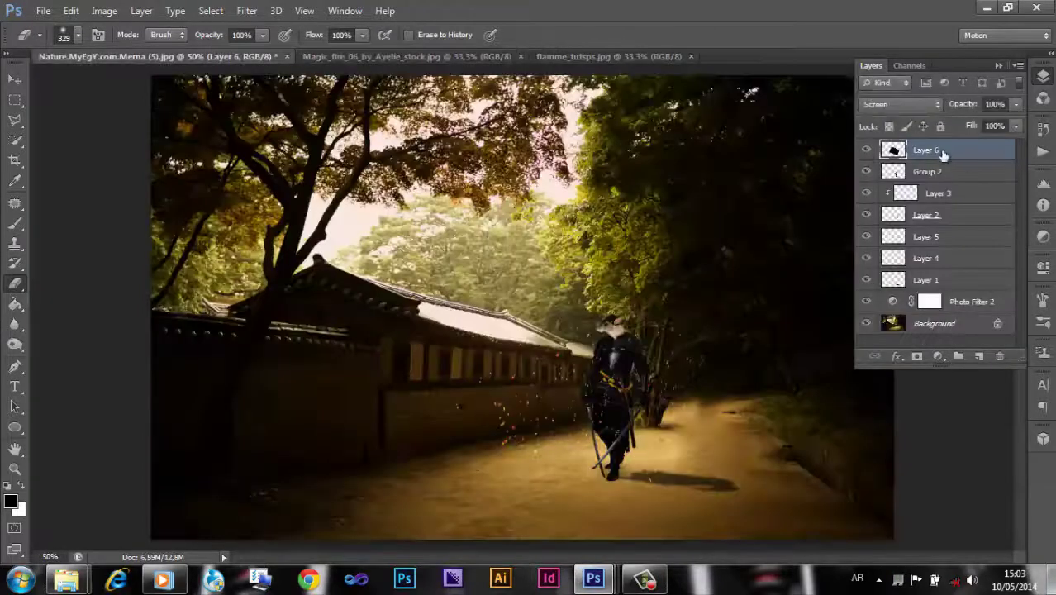
pyautogui.hotkey('ctrl', 'j')
pyautogui.press('v')
pyautogui.hotkey('ctrl', 't')
pyautogui.moveTo(595, 372); pyautogui.dragTo(541, 372)
pyautogui.press('Return')
# - Select the original sparks Layer 6 and detach the flame image into its own window
pyautogui.press('e')
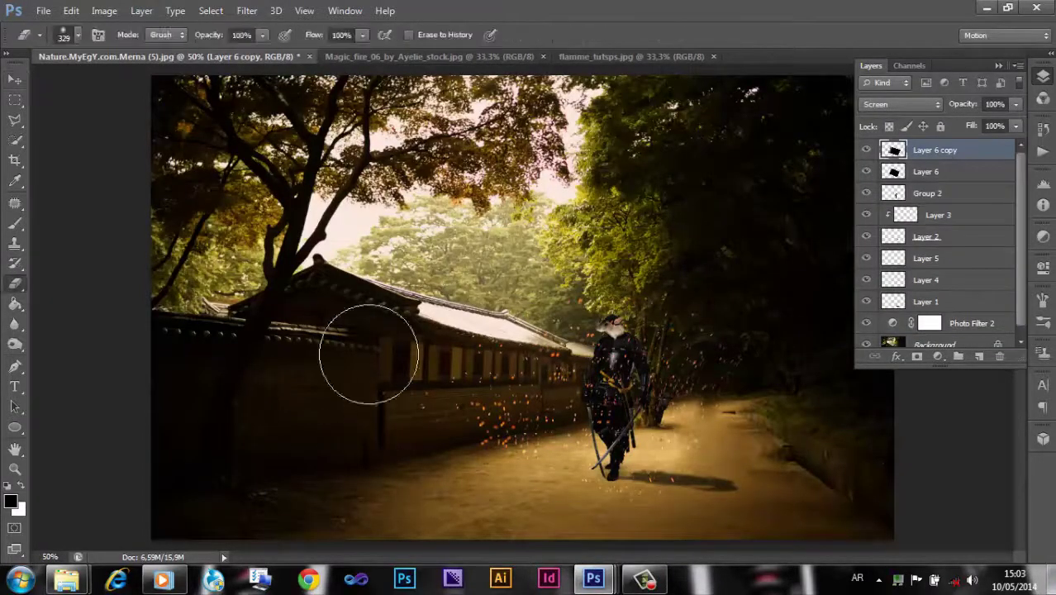
pyautogui.click(931, 169)
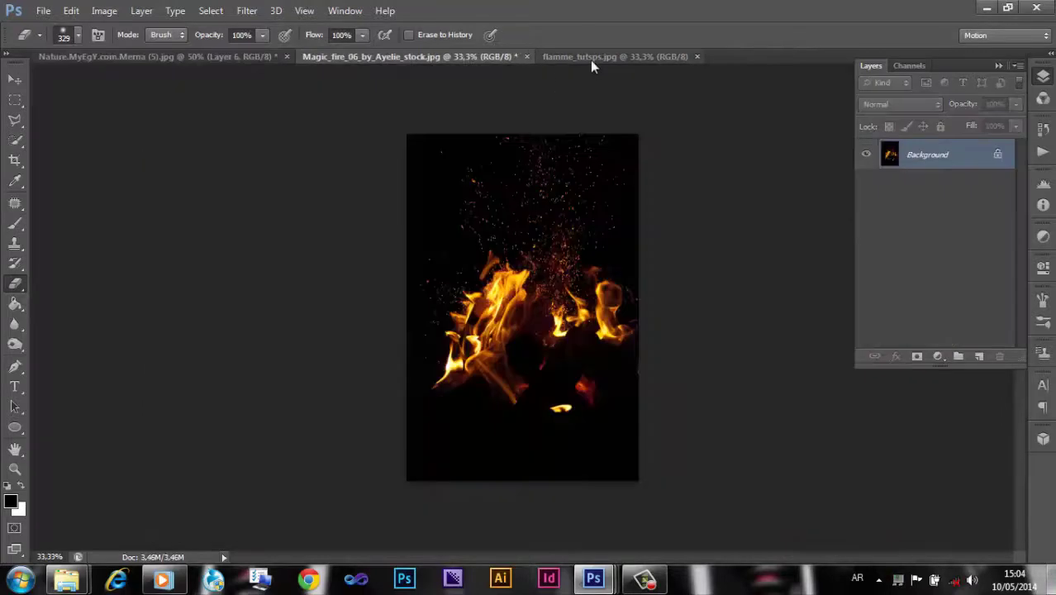
pyautogui.moveTo(589, 58); pyautogui.dragTo(628, 93)
# - Drop the flame-and-sparks image into the composite and blend it as Lighter Color
pyautogui.press('v')
pyautogui.moveTo(628, 289); pyautogui.dragTo(413, 305)
pyautogui.click(900, 104)
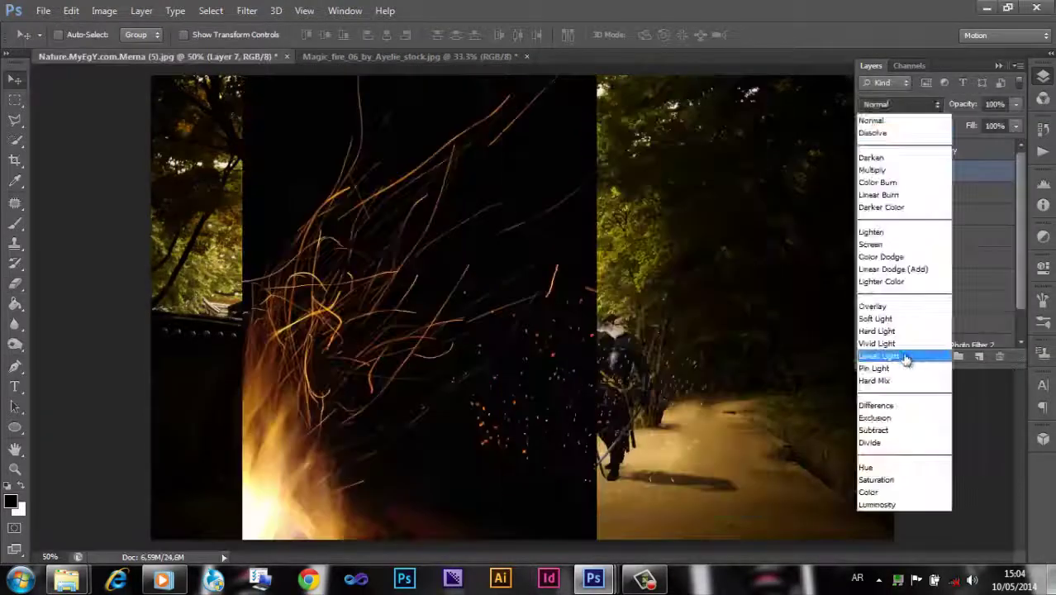
pyautogui.click(881, 281)
# - Scale the flame burst down and place it at the wall's lower left
pyautogui.hotkey('ctrl', '-')
pyautogui.hotkey('ctrl', 't')
pyautogui.moveTo(383, 449)
pyautogui.mouseDown()
pyautogui.moveTo(435, 366)
pyautogui.moveTo(421, 382)
pyautogui.mouseUp()
pyautogui.hotkey('ctrl', '+')
pyautogui.hotkey('ctrl', '+')
pyautogui.hotkey('ctrl', '+')
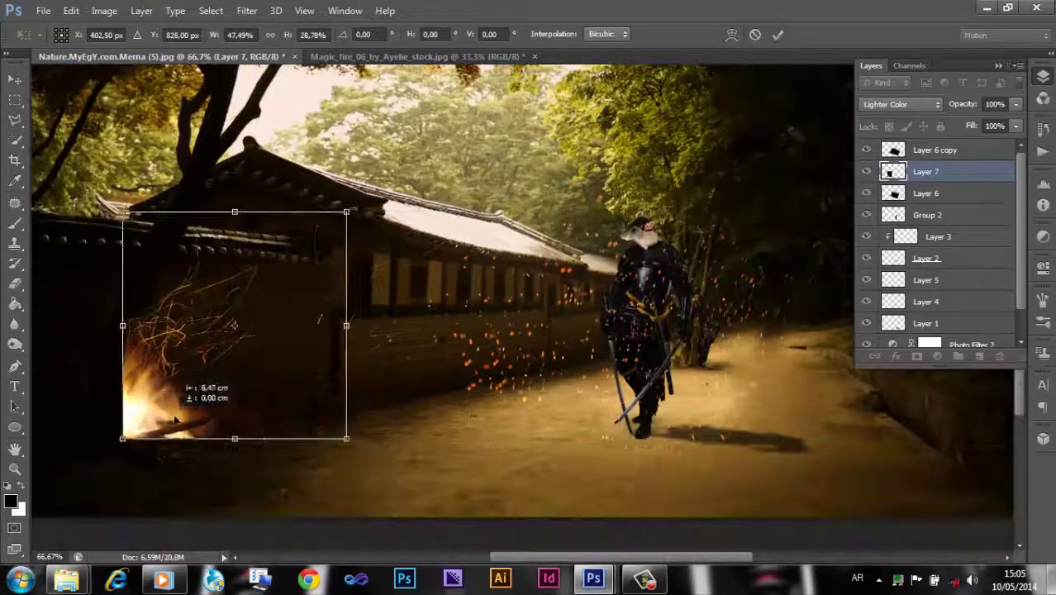
pyautogui.press('Return')
# - Warp the flame burst, pulling its lower-left corner further left
pyautogui.press('e')
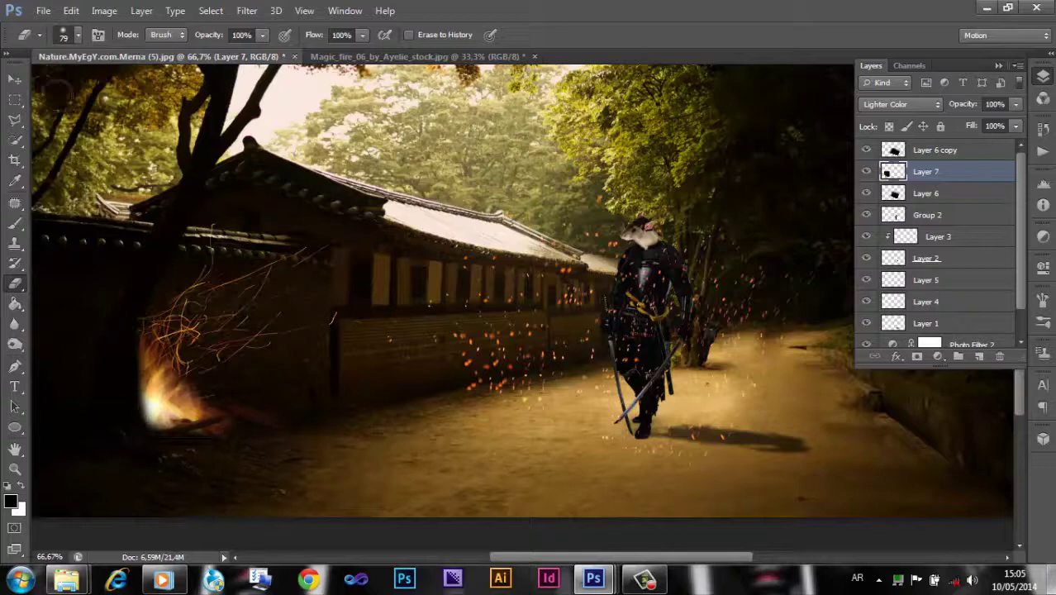
pyautogui.press('v')
pyautogui.hotkey('ctrl', 't')
pyautogui.moveTo(137, 424); pyautogui.dragTo(107, 413)
pyautogui.press('Return')
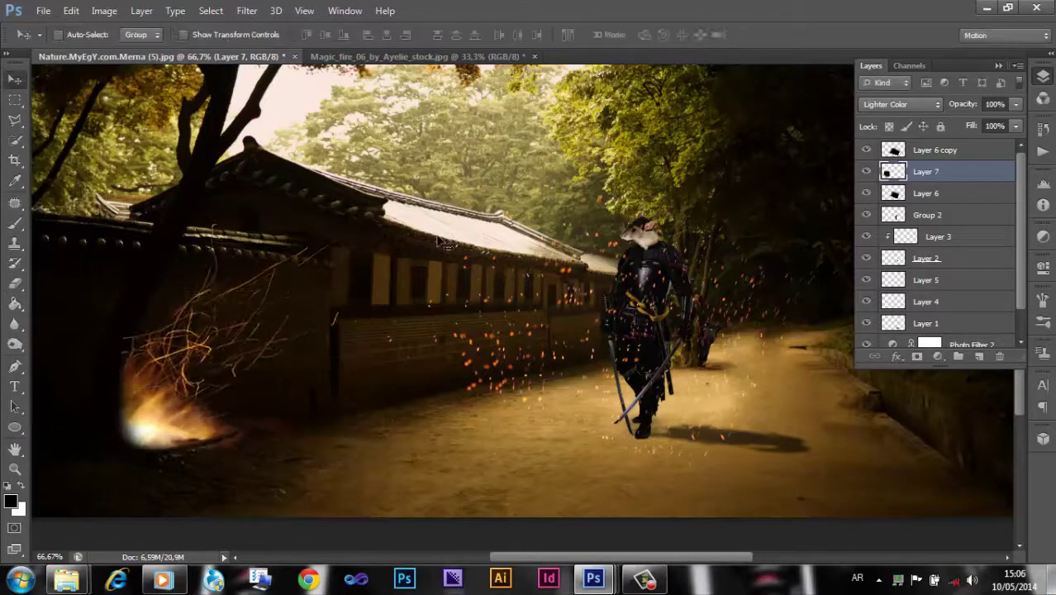
# - Bring the Magic_fire_06 image in as Layer 8 blended as Screen
pyautogui.hotkey('ctrl', '-')
pyautogui.moveTo(337, 58); pyautogui.dragTo(413, 91)
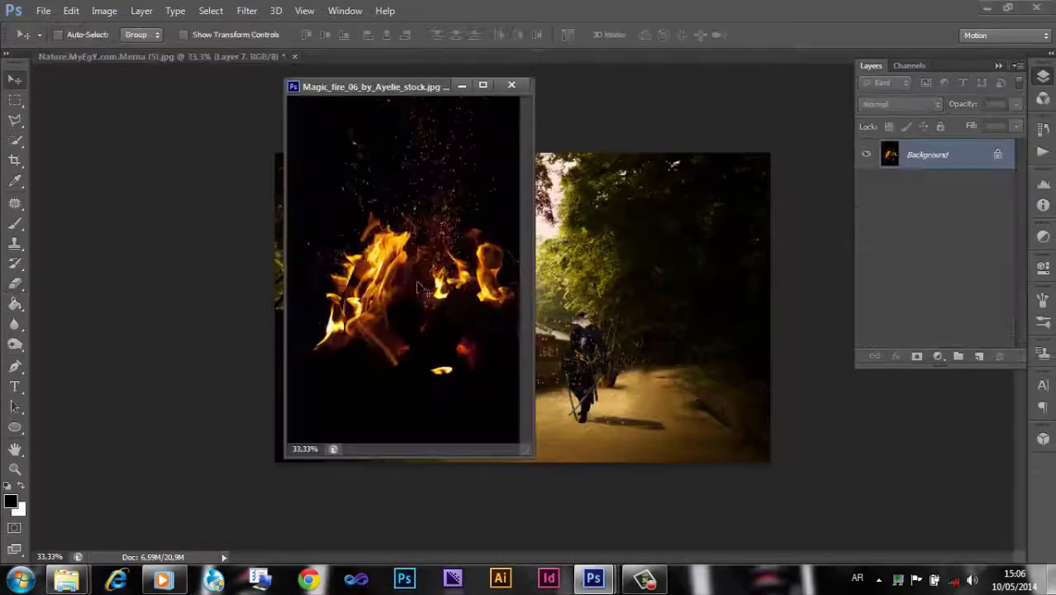
pyautogui.moveTo(397, 248); pyautogui.dragTo(529, 298)
pyautogui.click(901, 104)
pyautogui.click(902, 248)
# - Shrink the Layer 8 fire and move it onto the temple roof
pyautogui.hotkey('ctrl', 't')
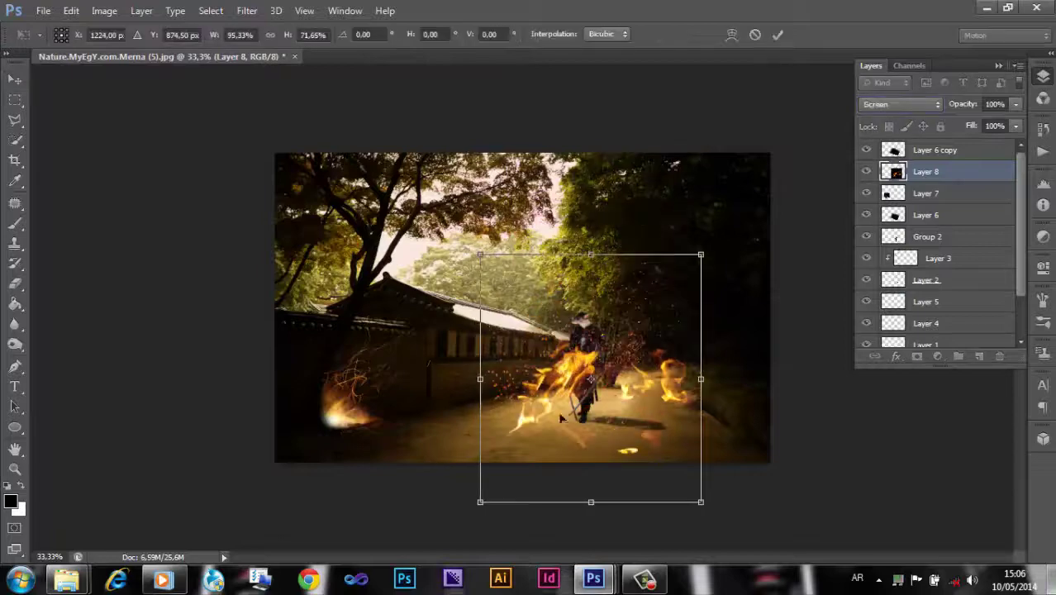
pyautogui.hotkey('ctrl', '+')
pyautogui.moveTo(652, 359)
pyautogui.mouseDown()
pyautogui.moveTo(606, 461)
pyautogui.moveTo(553, 401)
pyautogui.mouseUp()
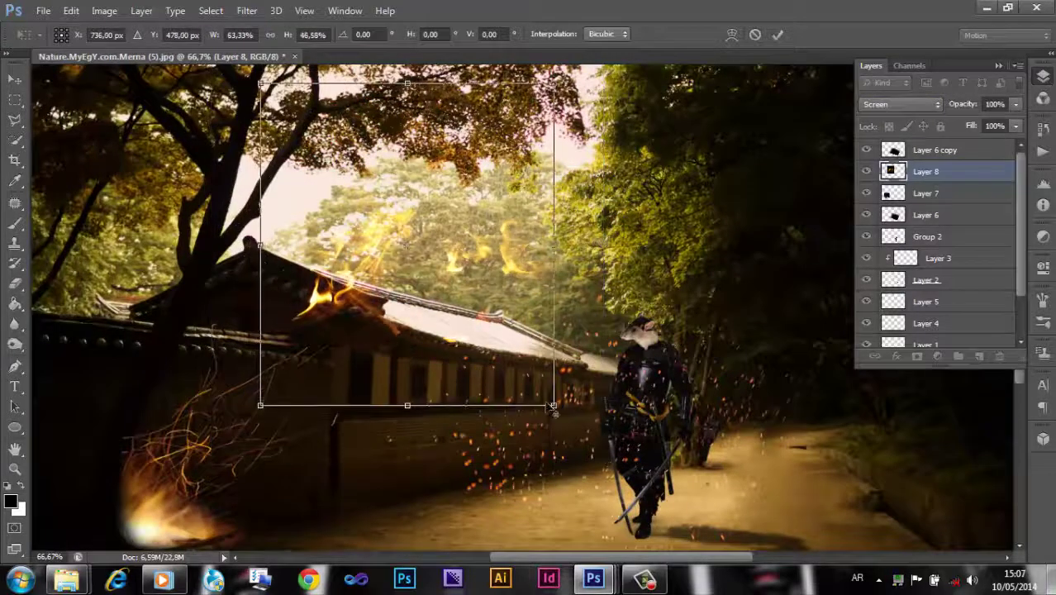
pyautogui.moveTo(373, 246); pyautogui.dragTo(306, 236)
pyautogui.press('Return')
# - Add a Layer 8 copy further right and rescale it along the roof
pyautogui.moveTo(305, 273); pyautogui.dragTo(537, 273)
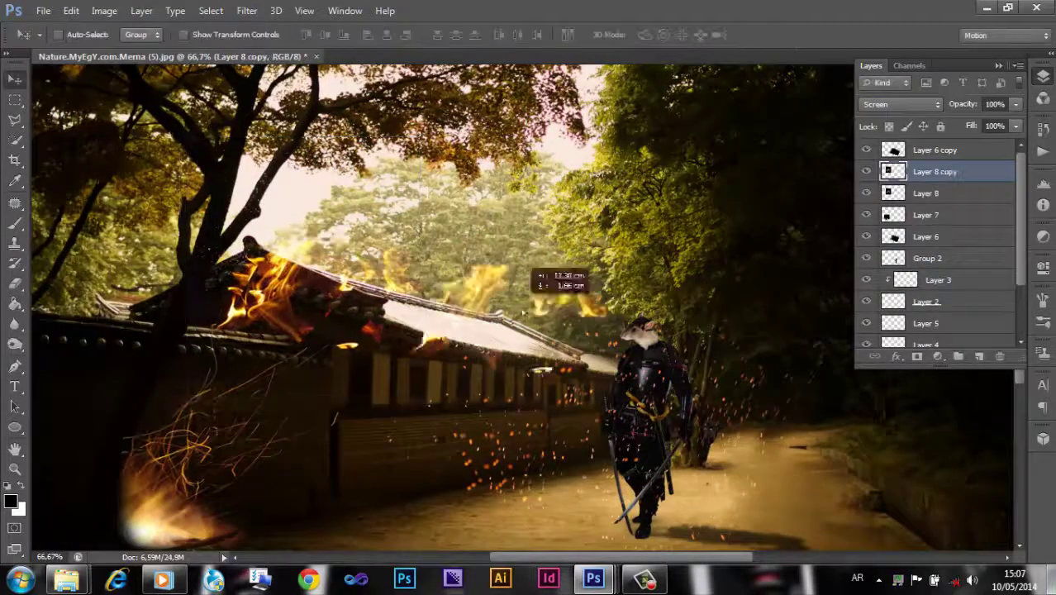
pyautogui.press('e')
pyautogui.press('v')
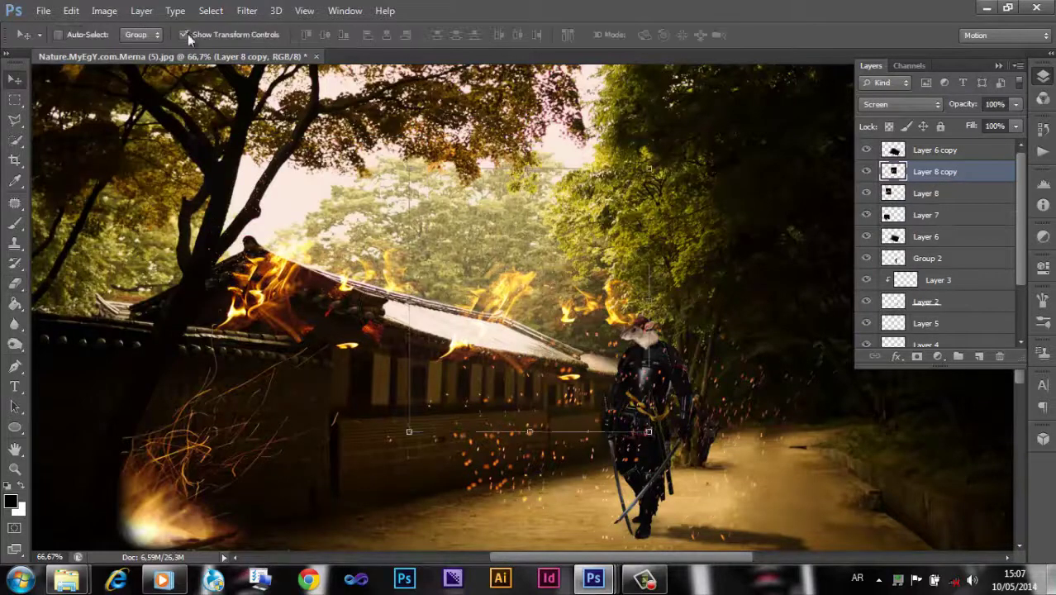
pyautogui.hotkey('ctrl', 't')
pyautogui.moveTo(412, 429); pyautogui.dragTo(352, 128)
pyautogui.press('Return')
# - Set the first Gradient Map to Soft Light blend at 63% fill
pyautogui.hotkey('ctrl', '-')
pyautogui.hotkey('ctrl', '-')
pyautogui.hotkey('ctrl', '-')
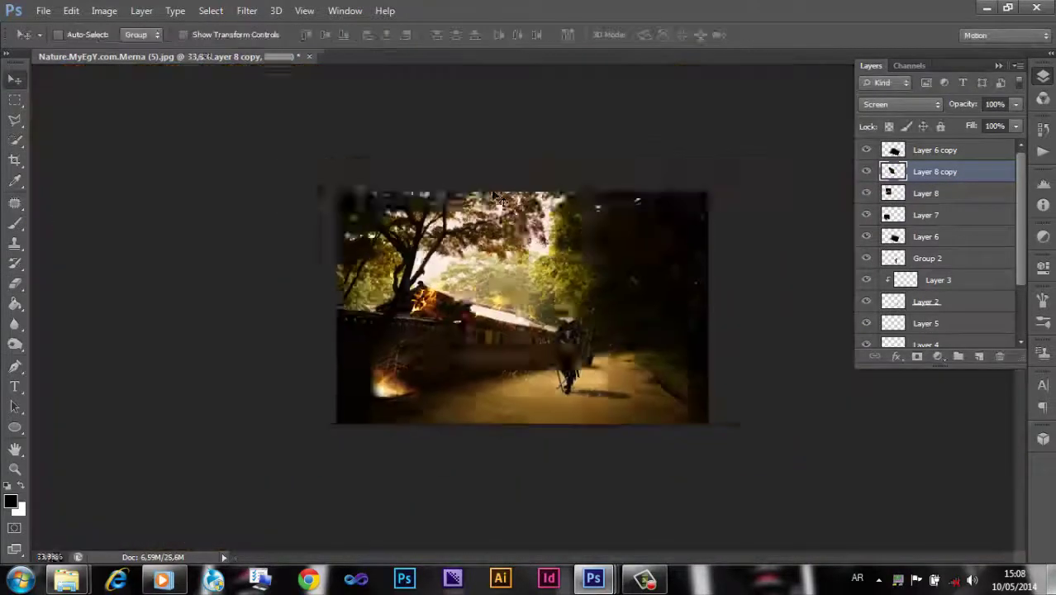
pyautogui.hotkey('ctrl', '+')
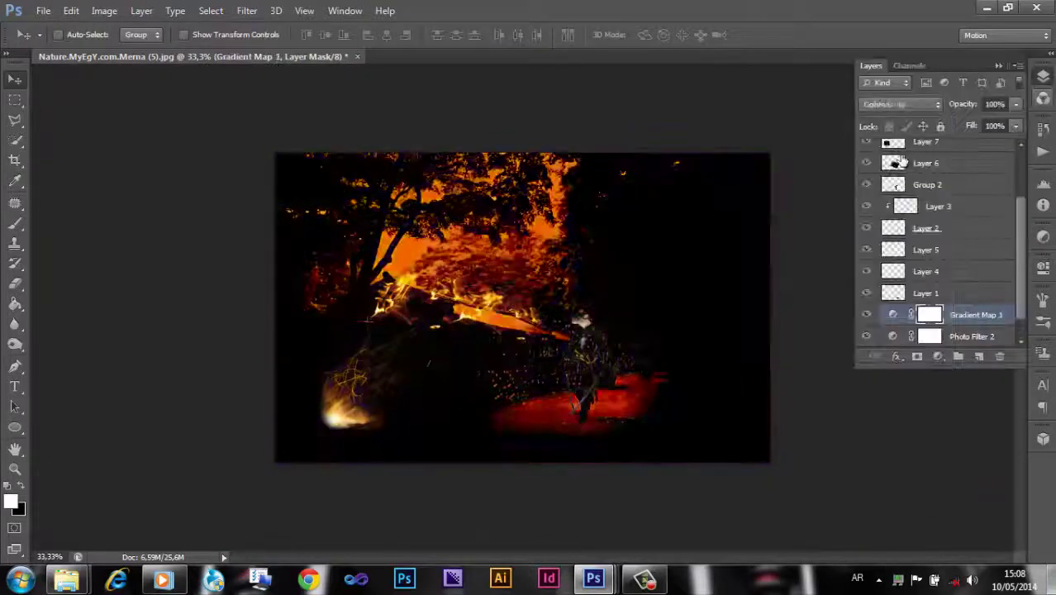
pyautogui.hotkey('shift', '+')
pyautogui.hotkey('shift', '+')
pyautogui.hotkey('shift', '+')
pyautogui.hotkey('shift', '+')
pyautogui.hotkey('shift', '+')
pyautogui.hotkey('shift', '+')
pyautogui.hotkey('shift', '+')
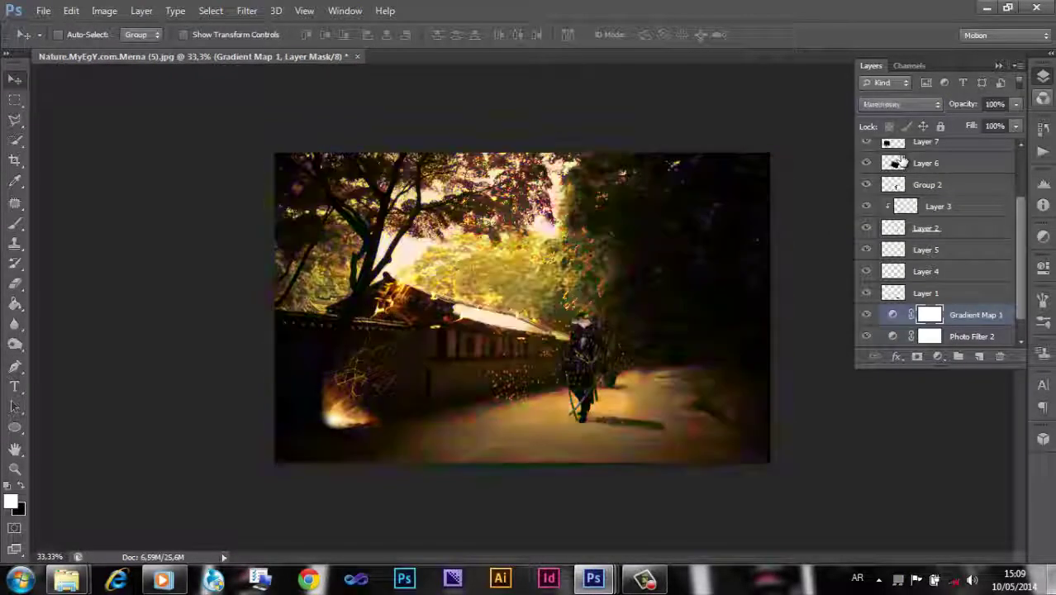
pyautogui.hotkey('shift', '+')
pyautogui.hotkey('shift', '+')
pyautogui.hotkey('shift', '+')
pyautogui.hotkey('shift', '6')
pyautogui.hotkey('shift', '3')
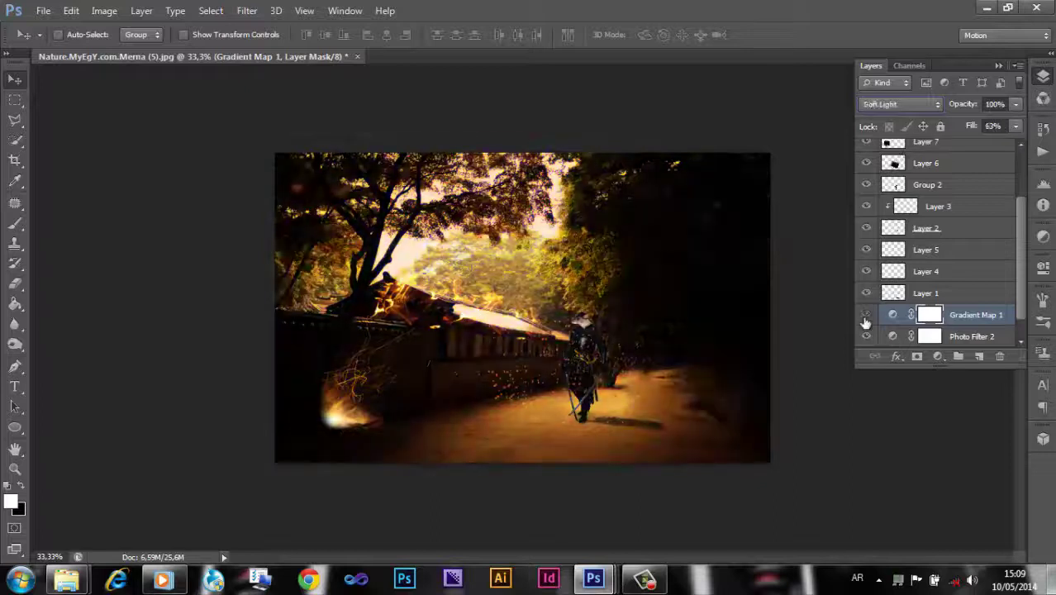
pyautogui.moveTo(1022, 305); pyautogui.dragTo(1019, 331)
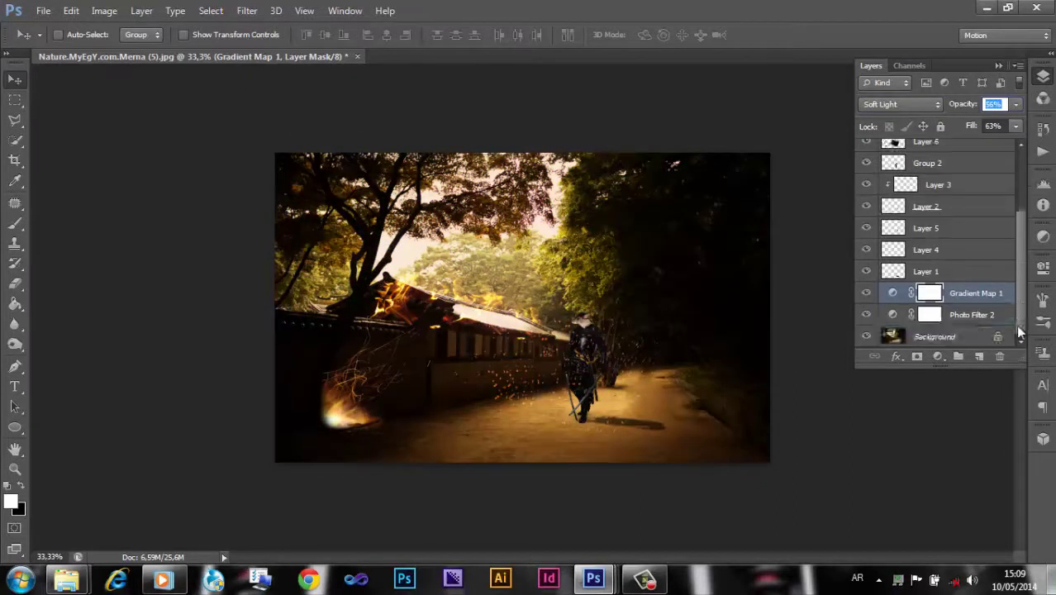
# - Duplicate the gradient map to the top and blend it as Exclusion, 74% opacity, 37% fill
pyautogui.hotkey('ctrl', 'j')
pyautogui.hotkey('ctrl', 'shift', ']')
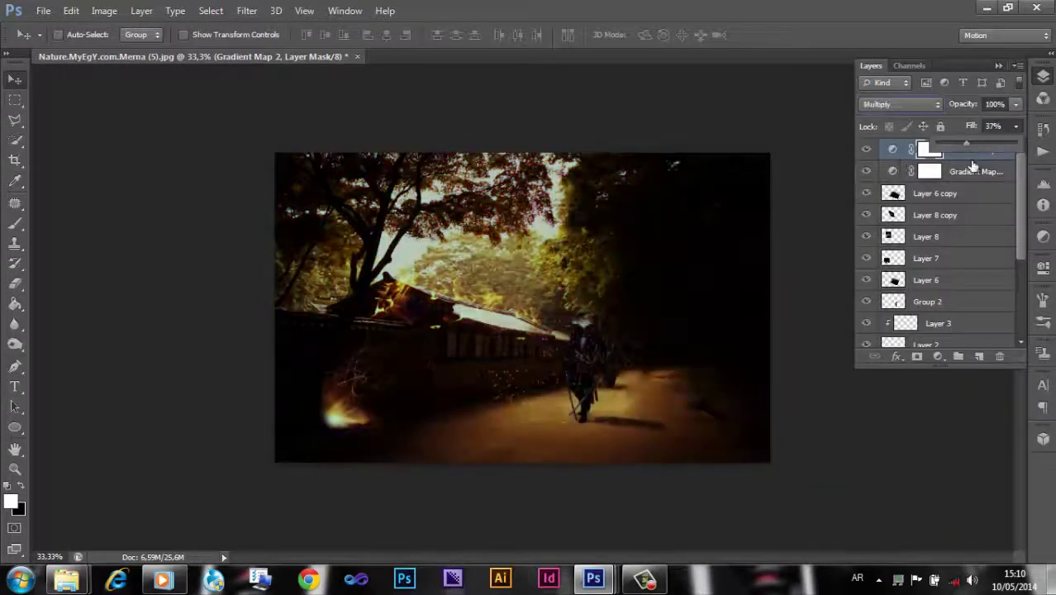
pyautogui.click(899, 104)
pyautogui.click(906, 183)
pyautogui.click(899, 105)
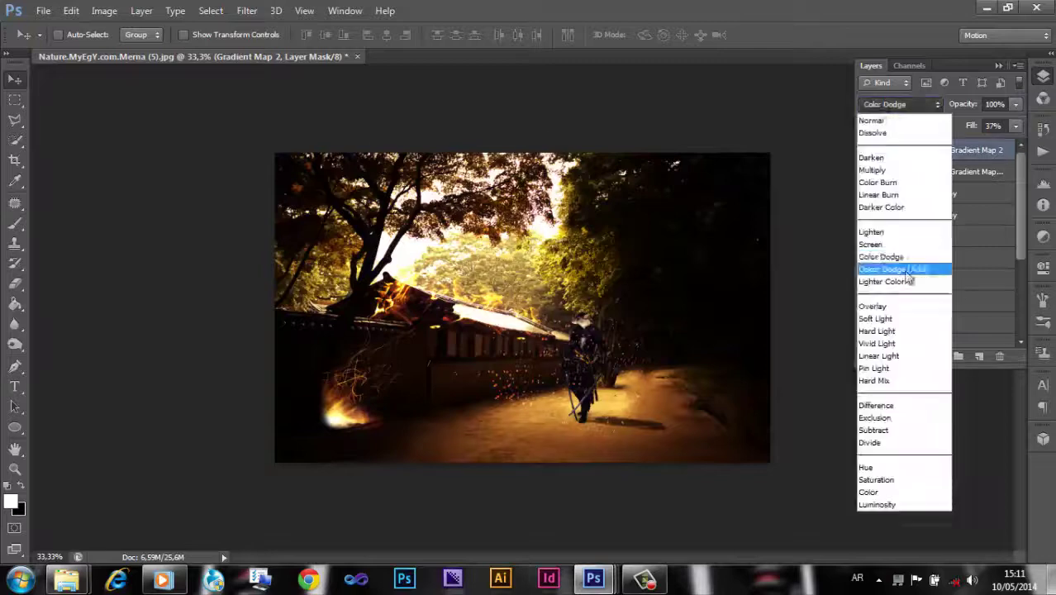
pyautogui.click(906, 281)
pyautogui.press('Down')
pyautogui.press('Down')
pyautogui.press('Down')
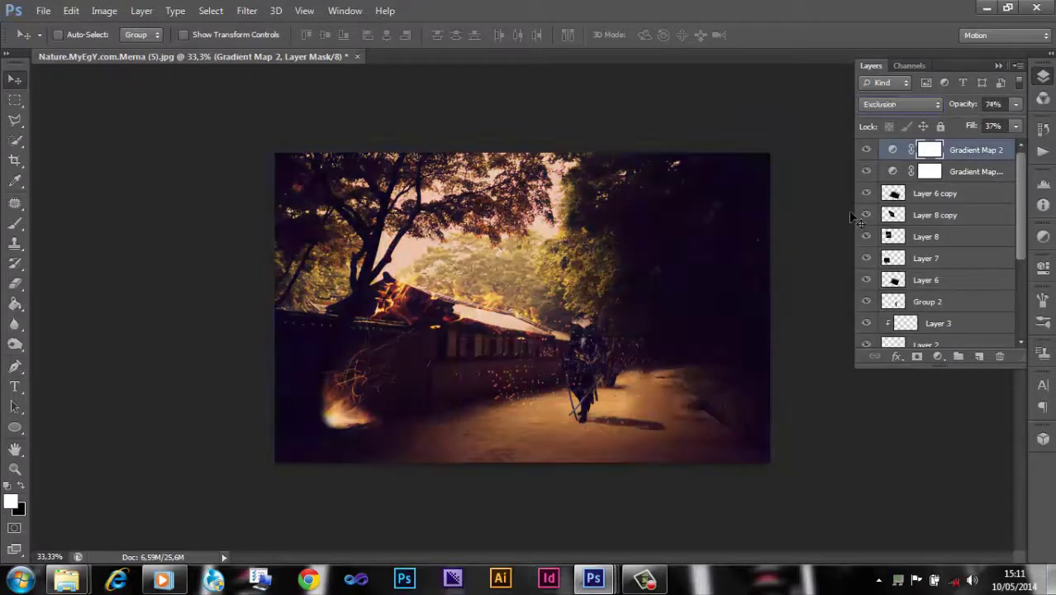
# - Set Photo Filter 3 to the Red filter at 25% density and collapse Properties
pyautogui.press('r')
pyautogui.press('Return')
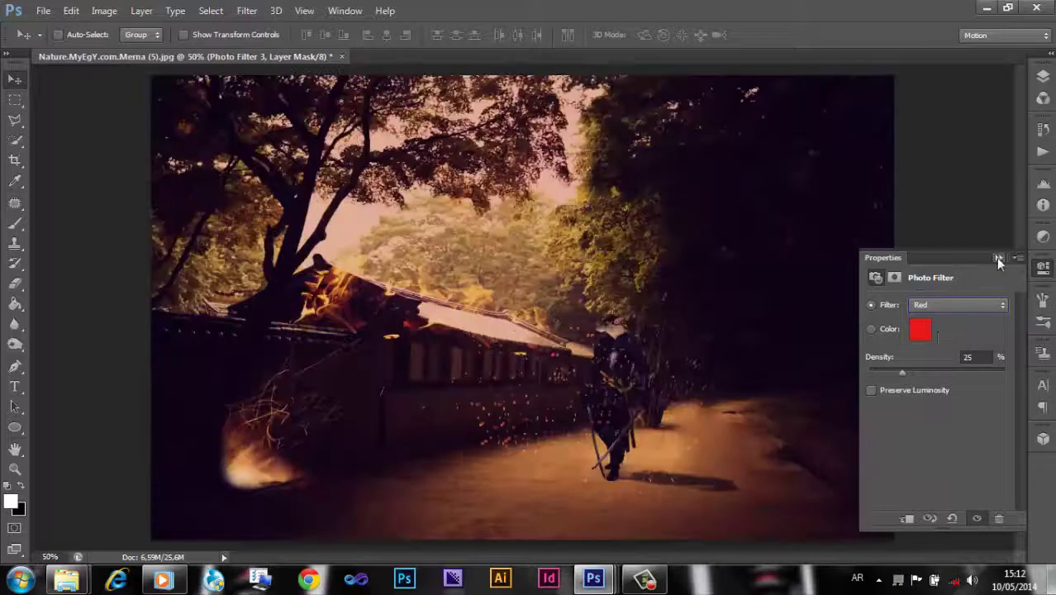
pyautogui.click(998, 259)
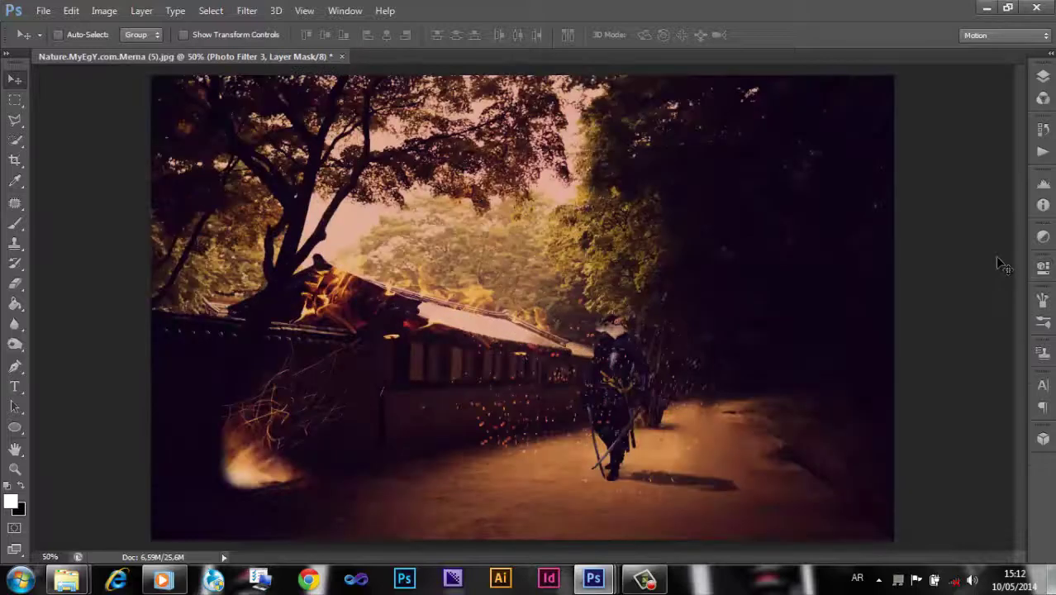